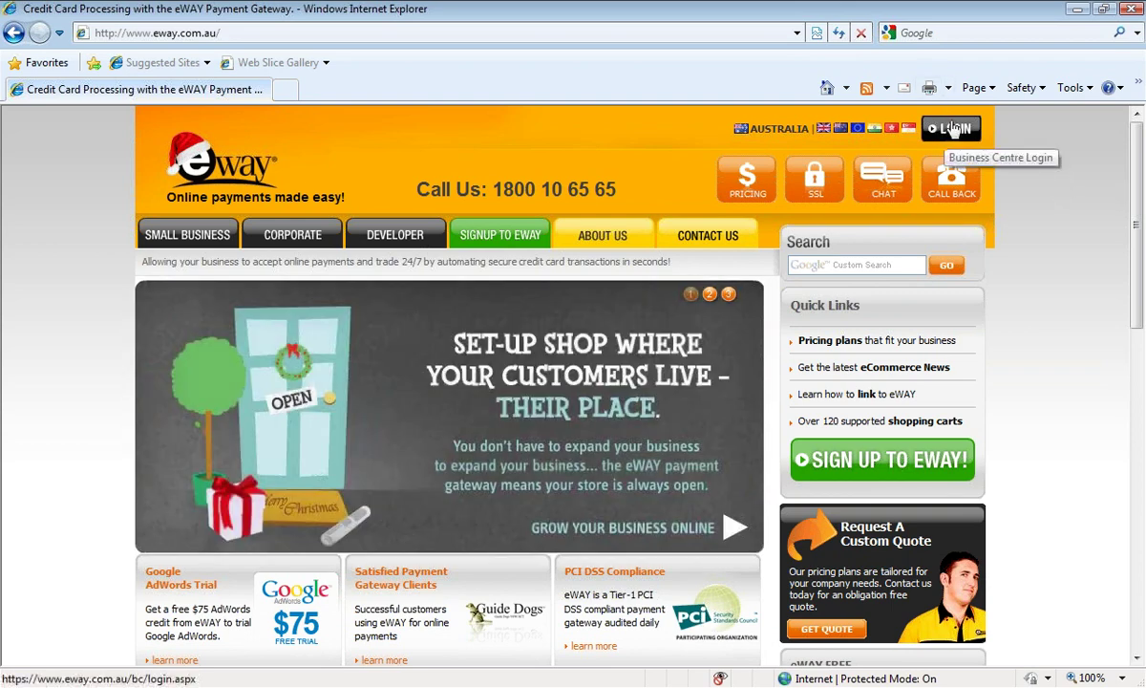
Sign in to the Business Centre with the merchant account's user name and password.
{"action": "left_click", "coordinate": [953, 128]}
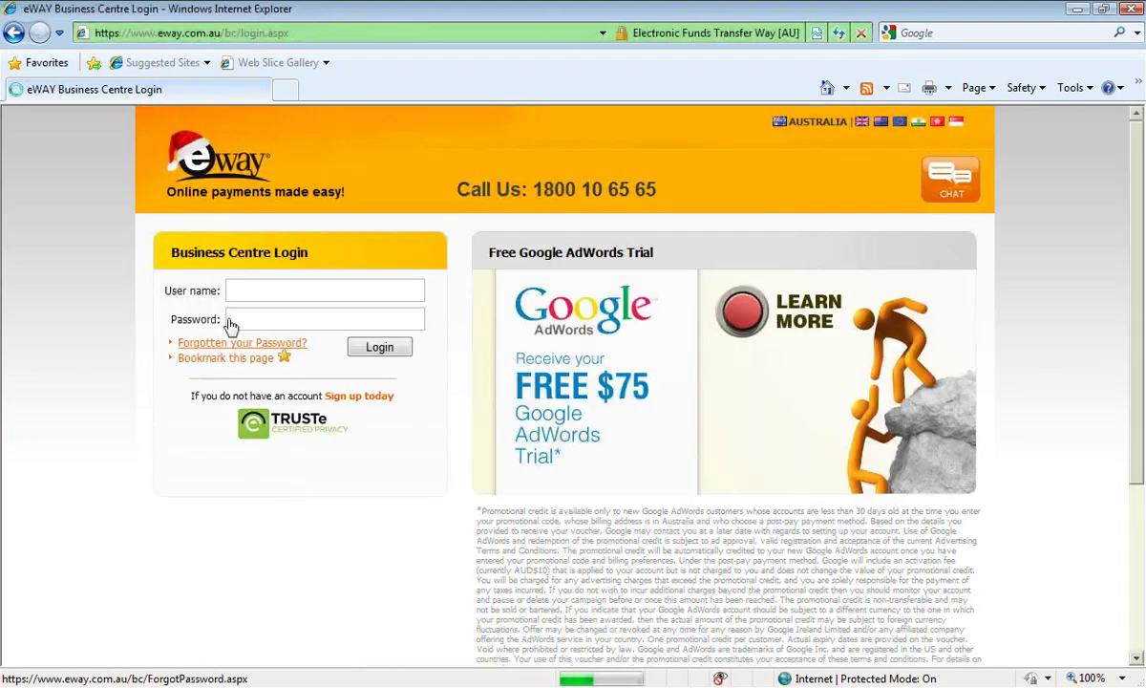
{"action": "left_click", "coordinate": [244, 289]}
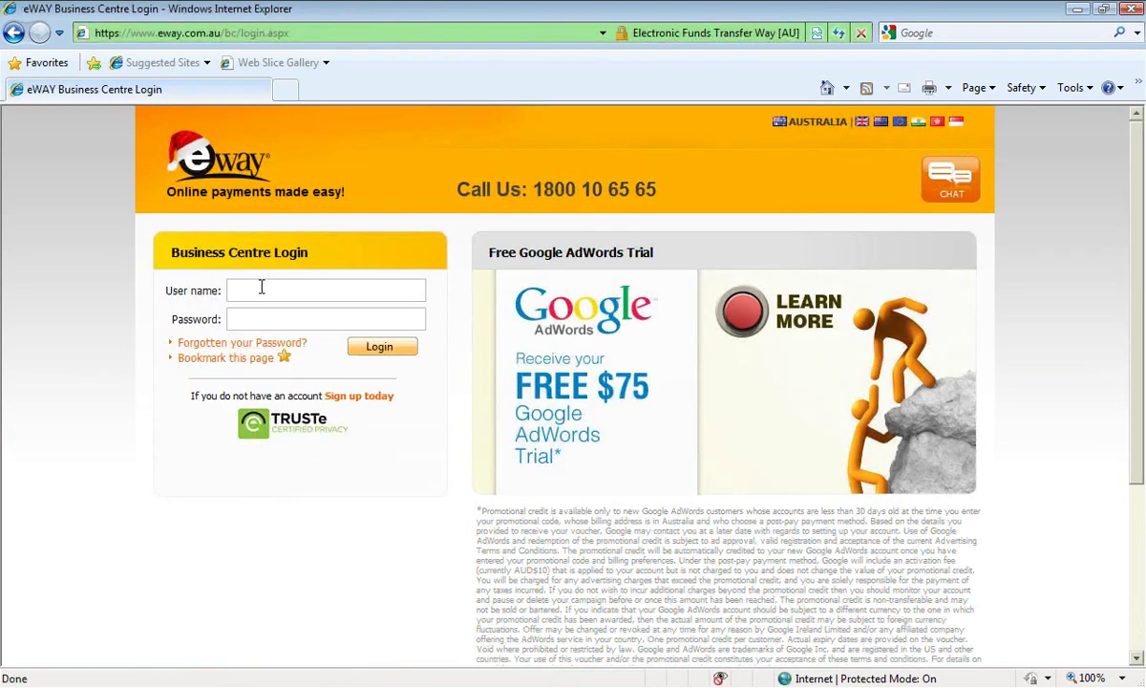
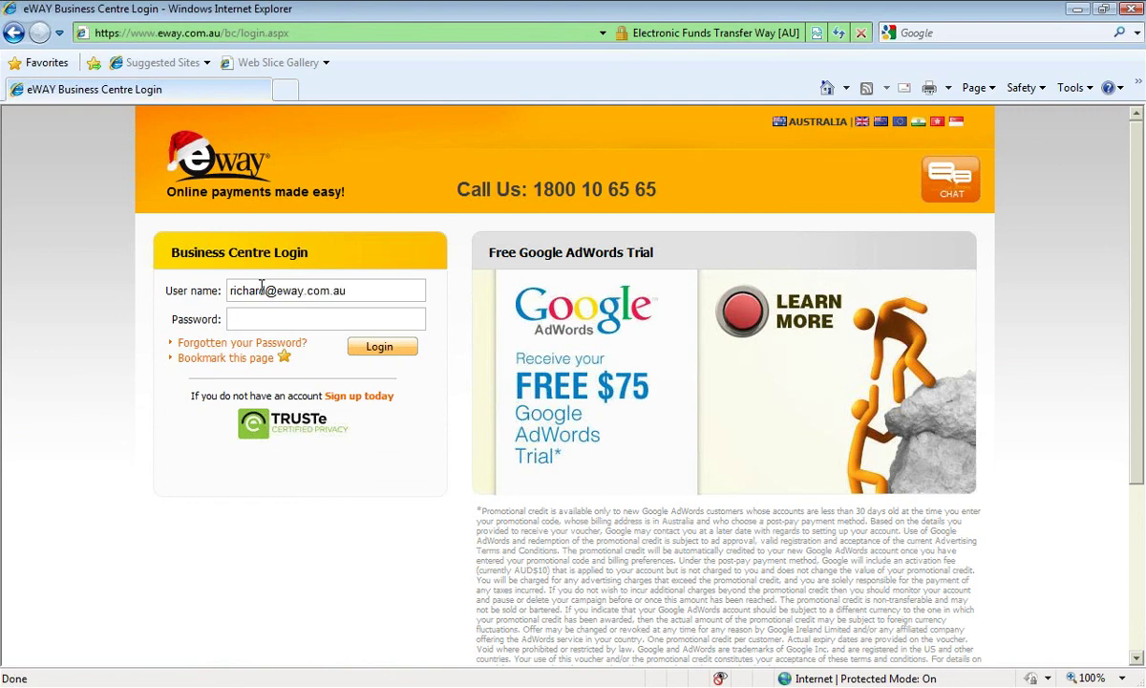
{"action": "key", "text": "Tab"}
{"action": "type", "text": "••••••••"}
{"action": "left_click", "coordinate": [379, 346]}
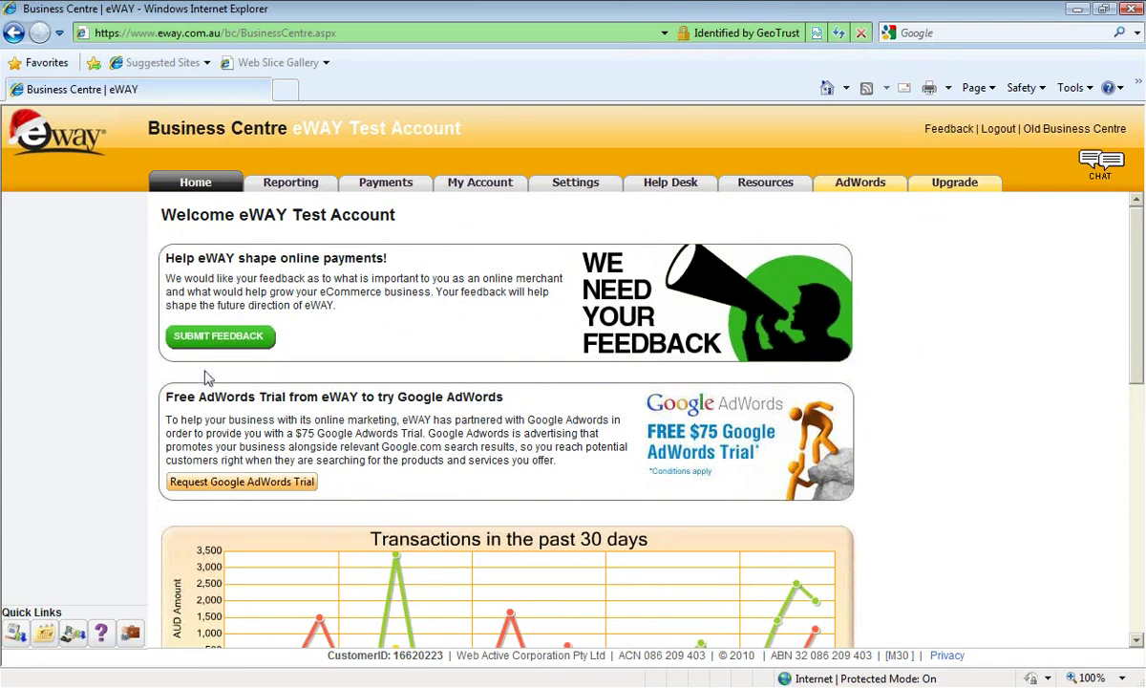
Scroll through the Home page's chart, Transaction Overview and Most Recent Transactions, then return to the top.
{"action": "scroll", "coordinate": [1003, 376], "scroll_direction": "down", "scroll_amount": 1}
{"action": "scroll", "coordinate": [1003, 375], "scroll_direction": "down", "scroll_amount": 3}
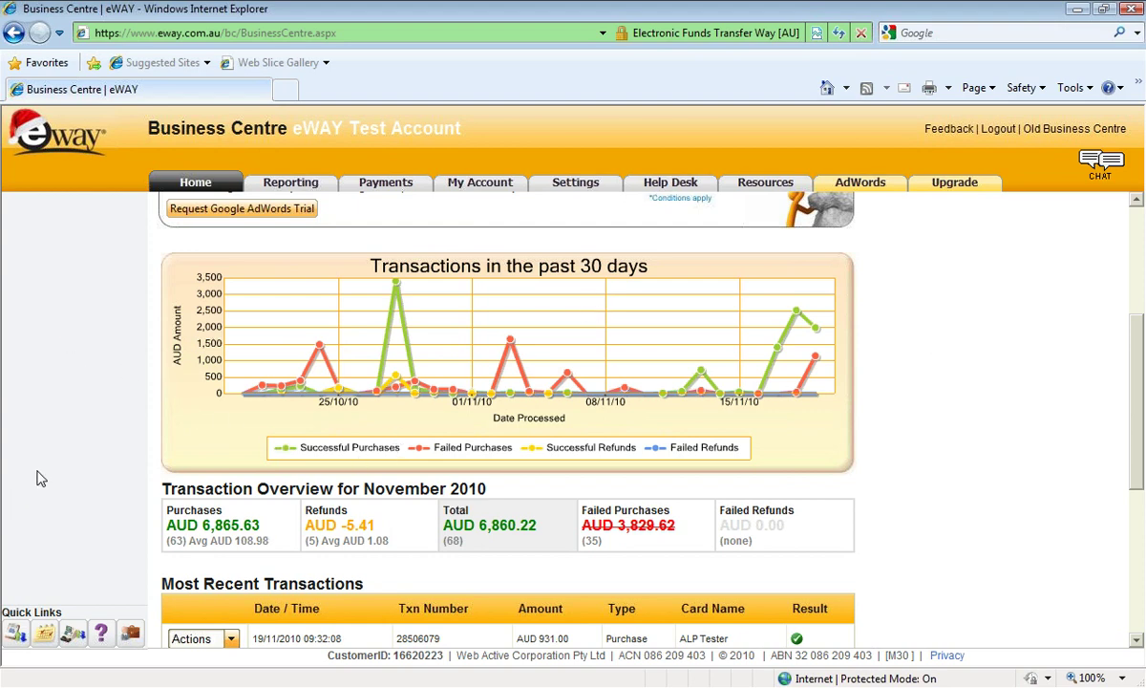
{"action": "scroll", "coordinate": [965, 463], "scroll_direction": "down", "scroll_amount": 3}
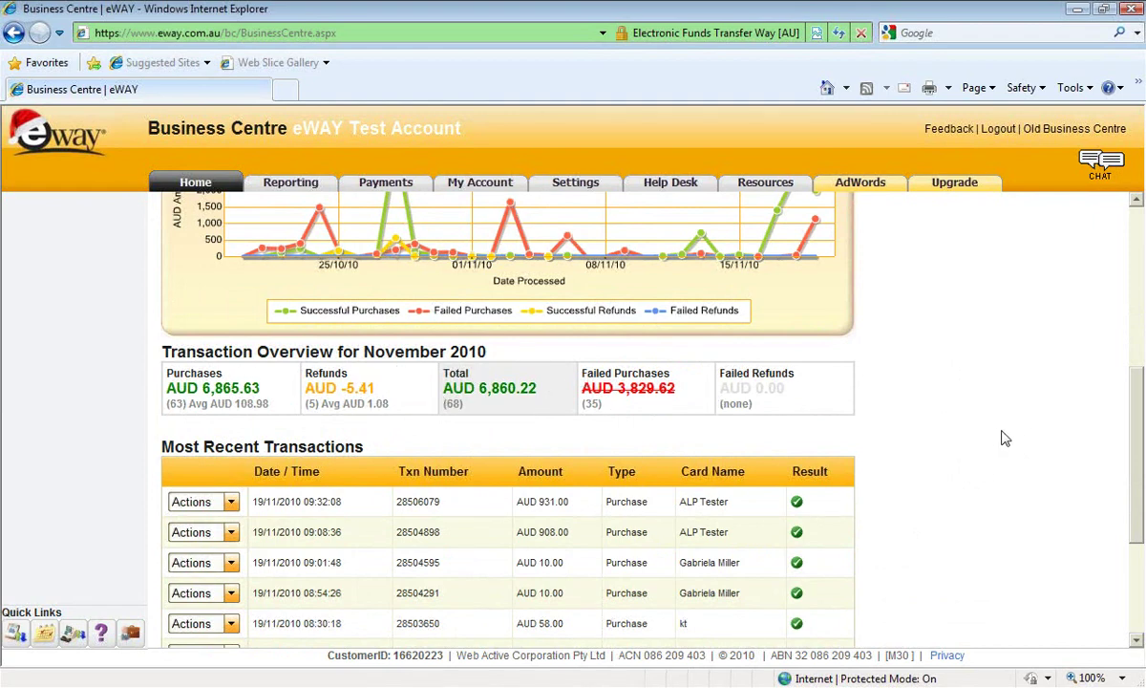
{"action": "scroll", "coordinate": [1005, 437], "scroll_direction": "down", "scroll_amount": 3}
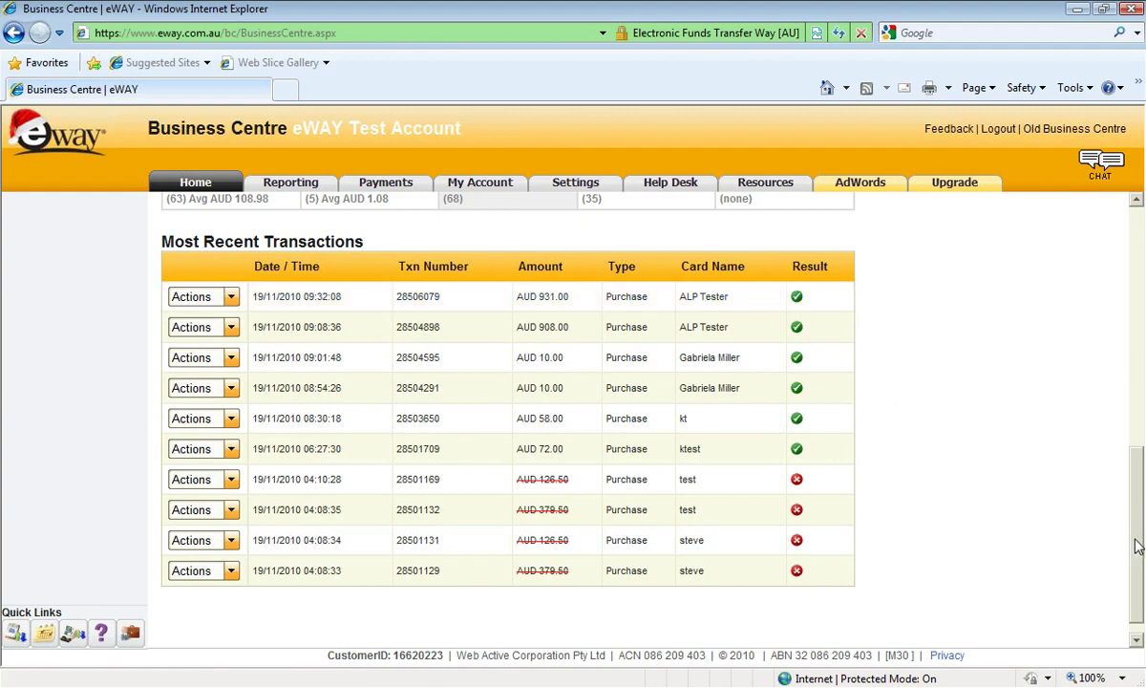
{"action": "left_click_drag", "start_coordinate": [1135, 542], "coordinate": [1105, 242]}
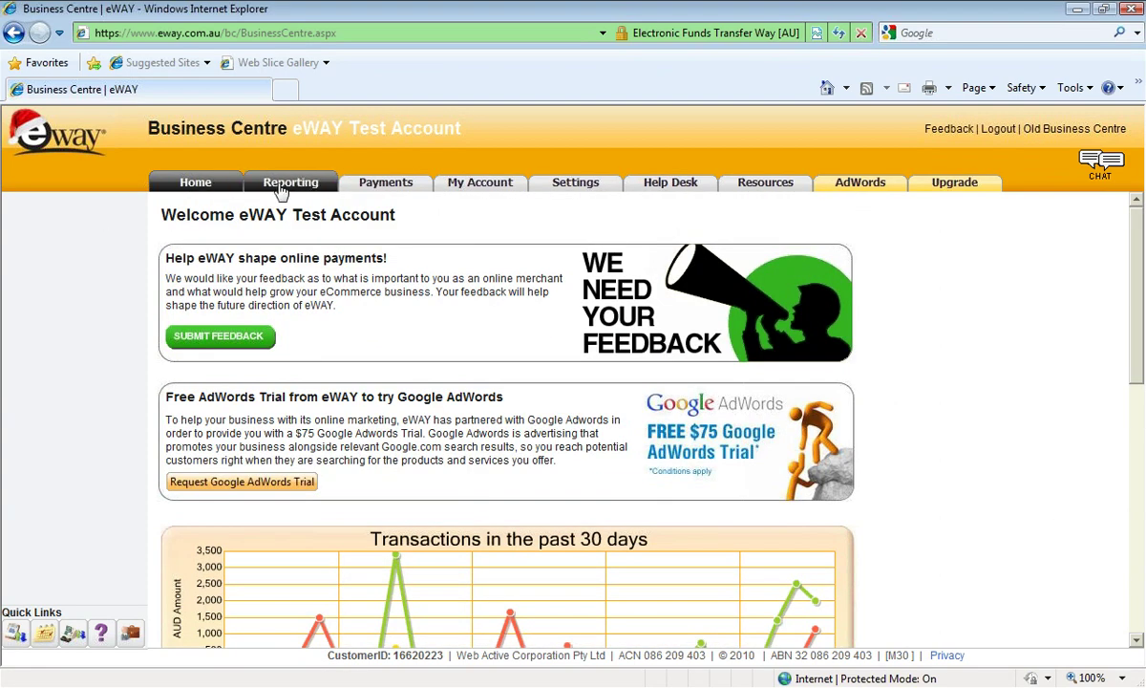
{"action": "mouse_move", "coordinate": [283, 191]}
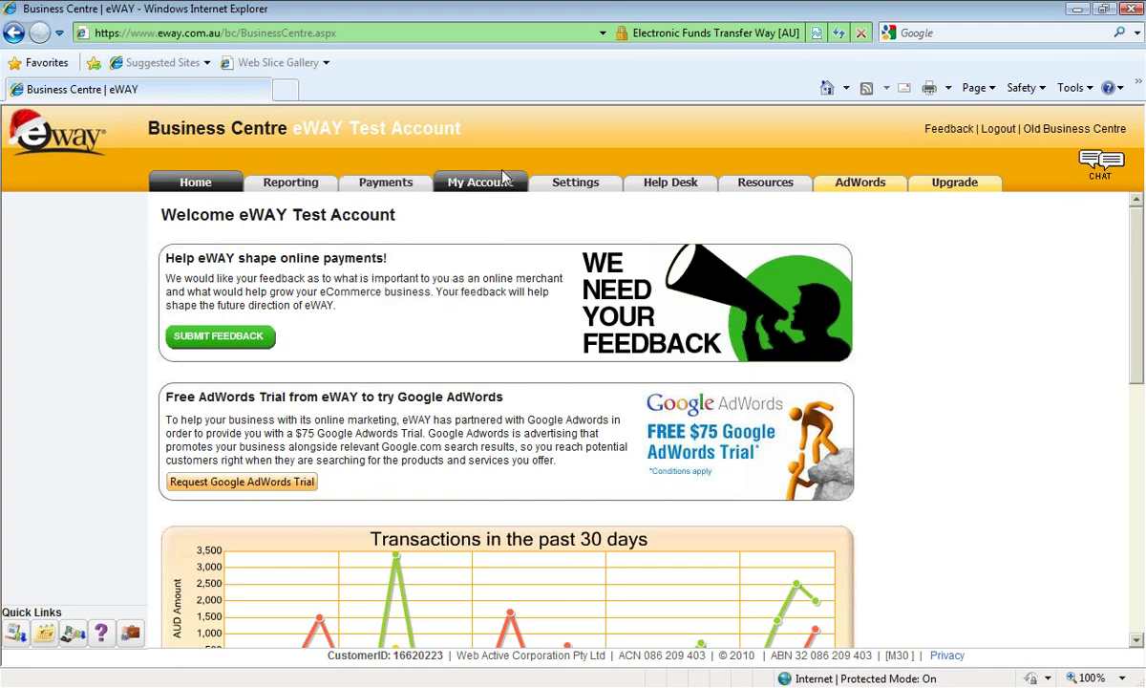
Open the Reporting overview, then the Transaction Report showing today's 13 transactions.
{"action": "left_click", "coordinate": [291, 187]}
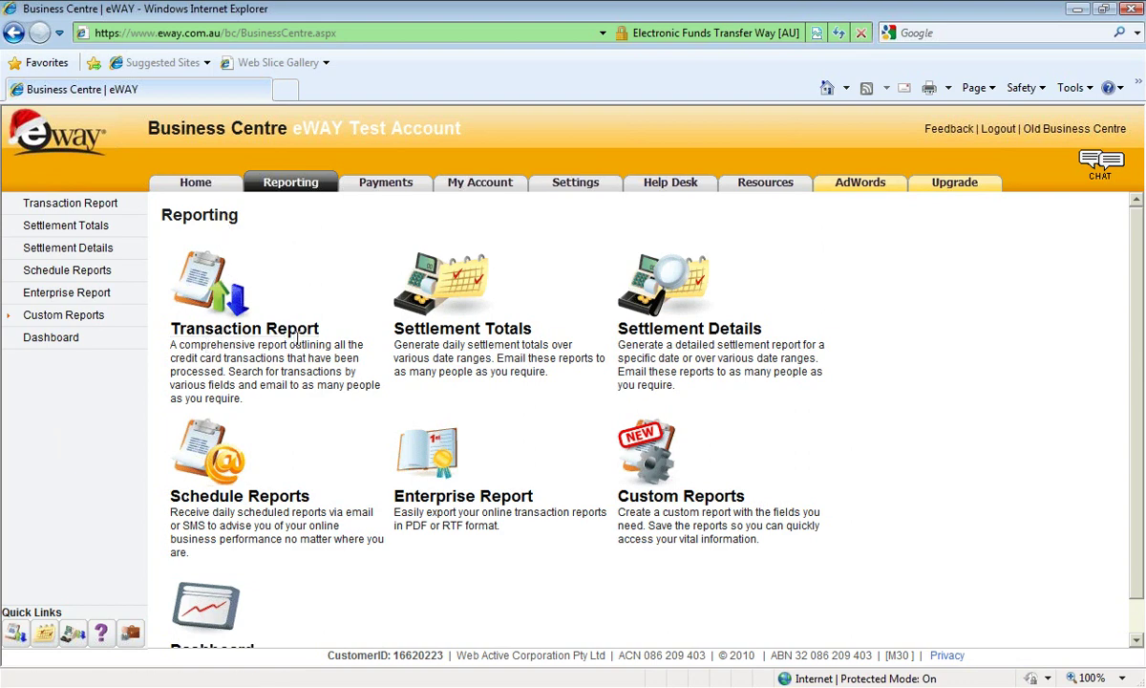
{"action": "left_click", "coordinate": [245, 332]}
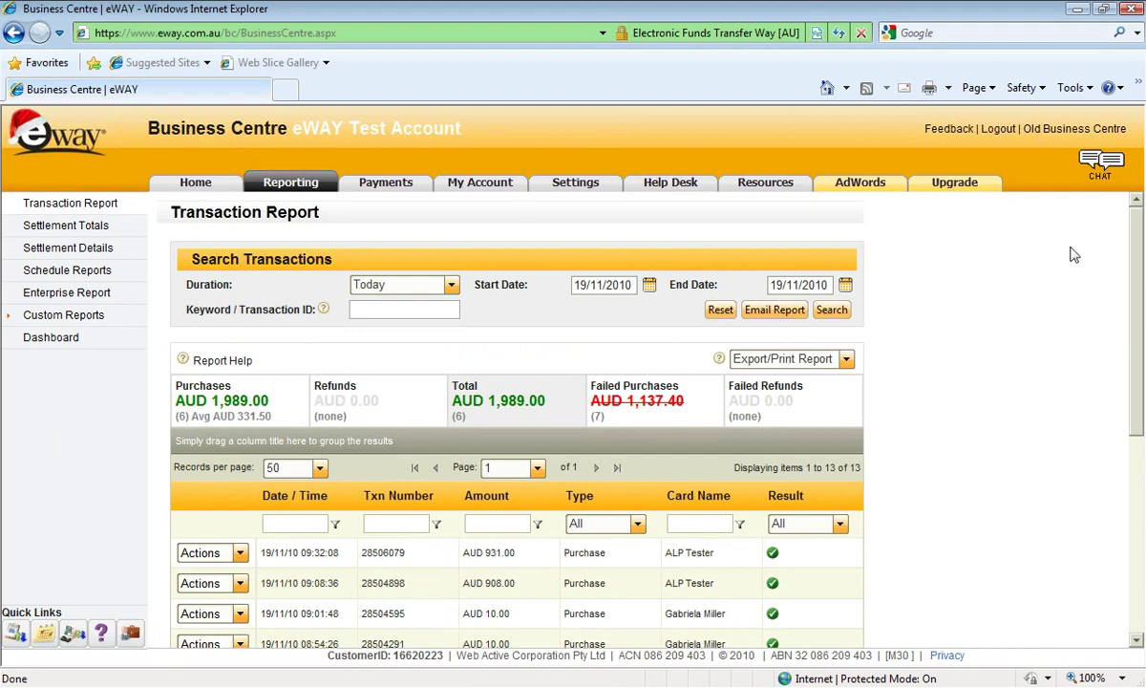
Run the Transaction Report for a custom range from 01/11/2010 to 18/11/2010.
{"action": "scroll", "coordinate": [1069, 253], "scroll_direction": "down", "scroll_amount": 1}
{"action": "scroll", "coordinate": [1069, 253], "scroll_direction": "up", "scroll_amount": 1}
{"action": "scroll", "coordinate": [871, 417], "scroll_direction": "down", "scroll_amount": 1}
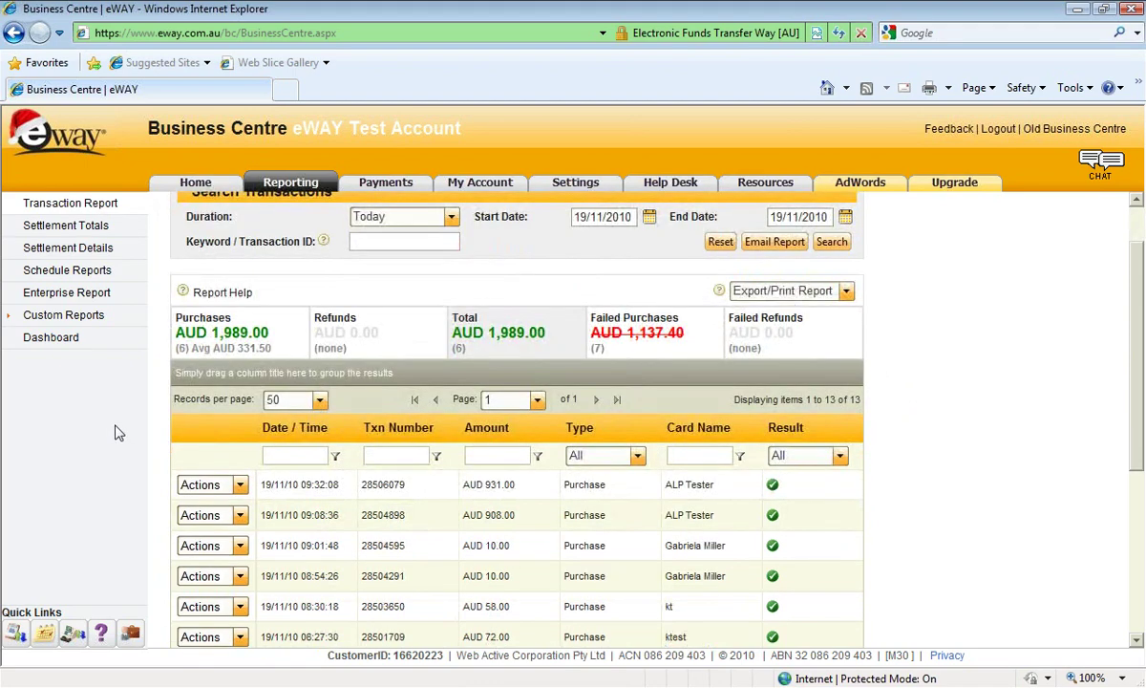
{"action": "scroll", "coordinate": [1006, 429], "scroll_direction": "down", "scroll_amount": 5}
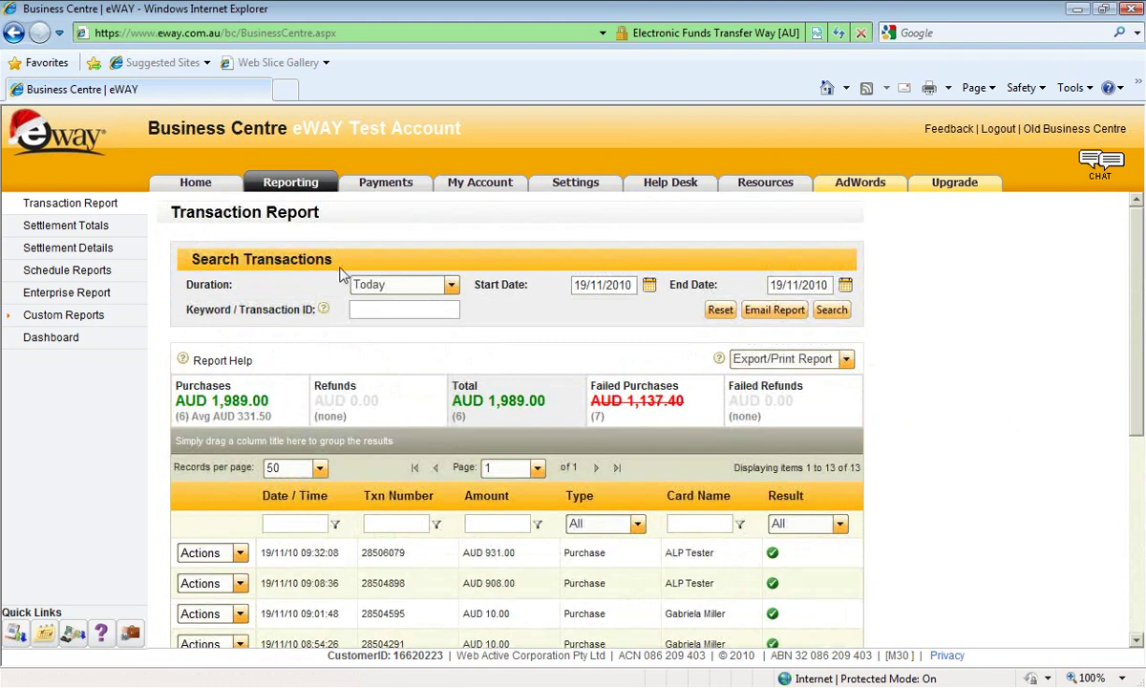
{"action": "left_click", "coordinate": [451, 284]}
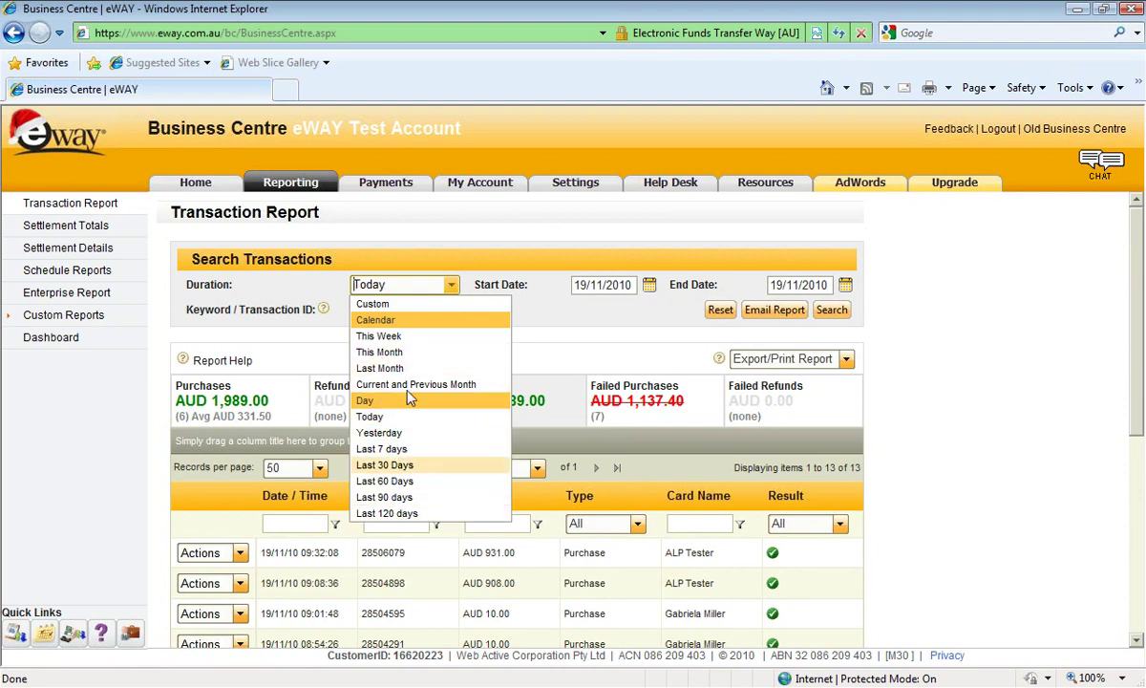
{"action": "left_click", "coordinate": [433, 263]}
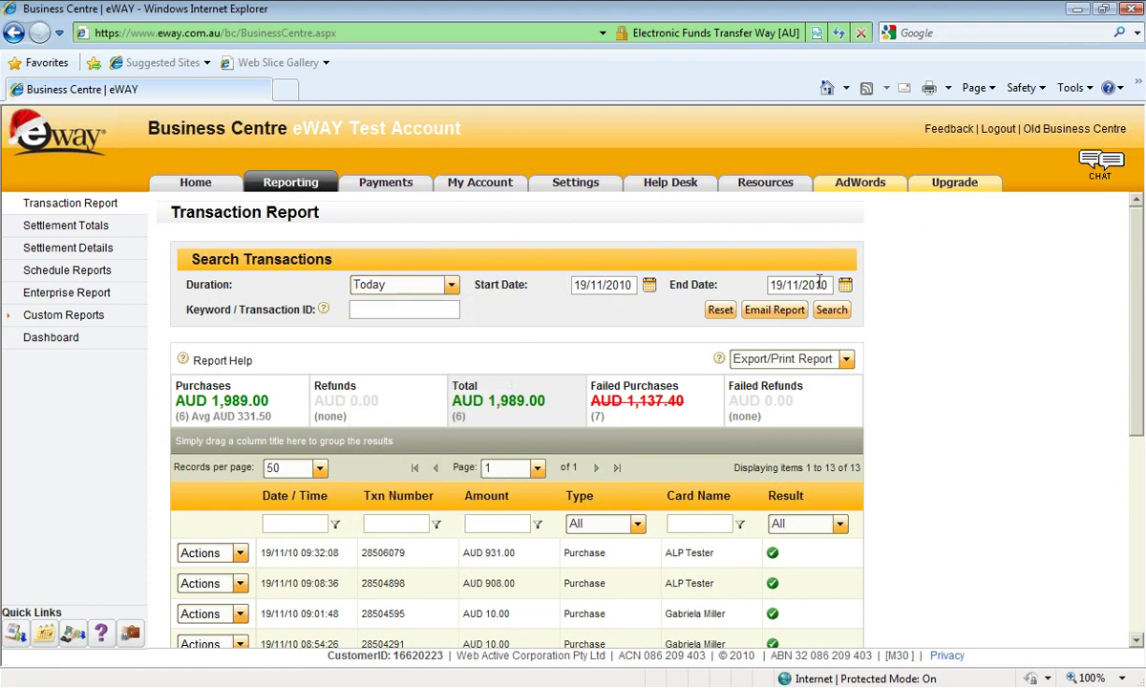
{"action": "left_click", "coordinate": [648, 291]}
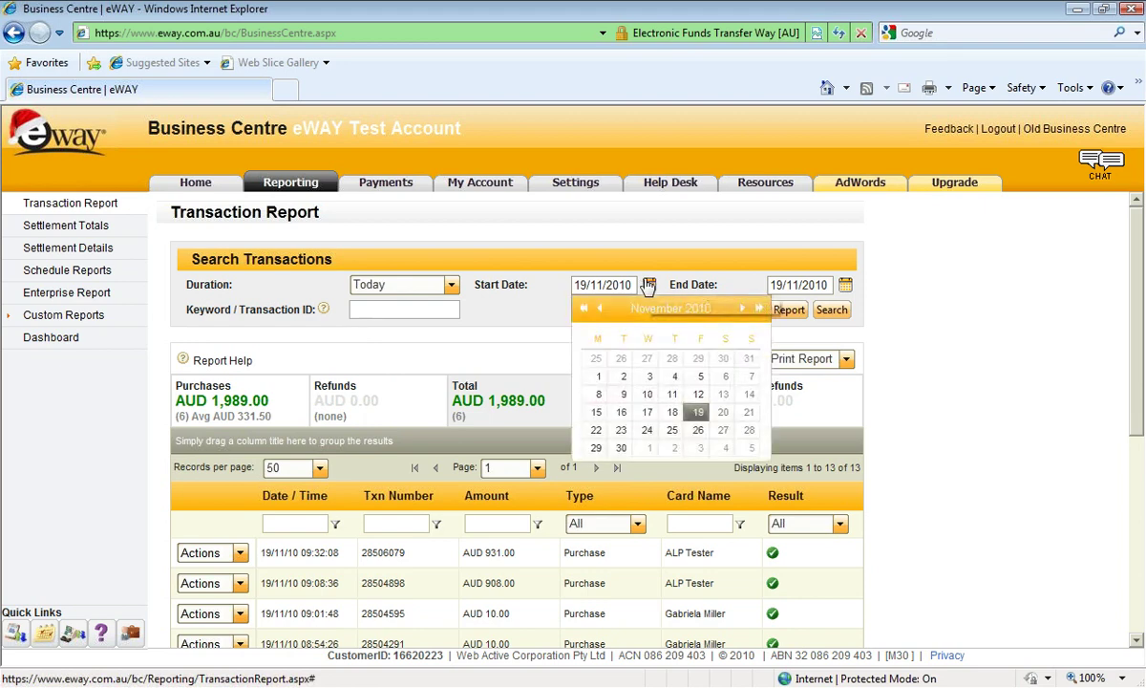
{"action": "left_click", "coordinate": [598, 379]}
{"action": "left_click", "coordinate": [845, 287]}
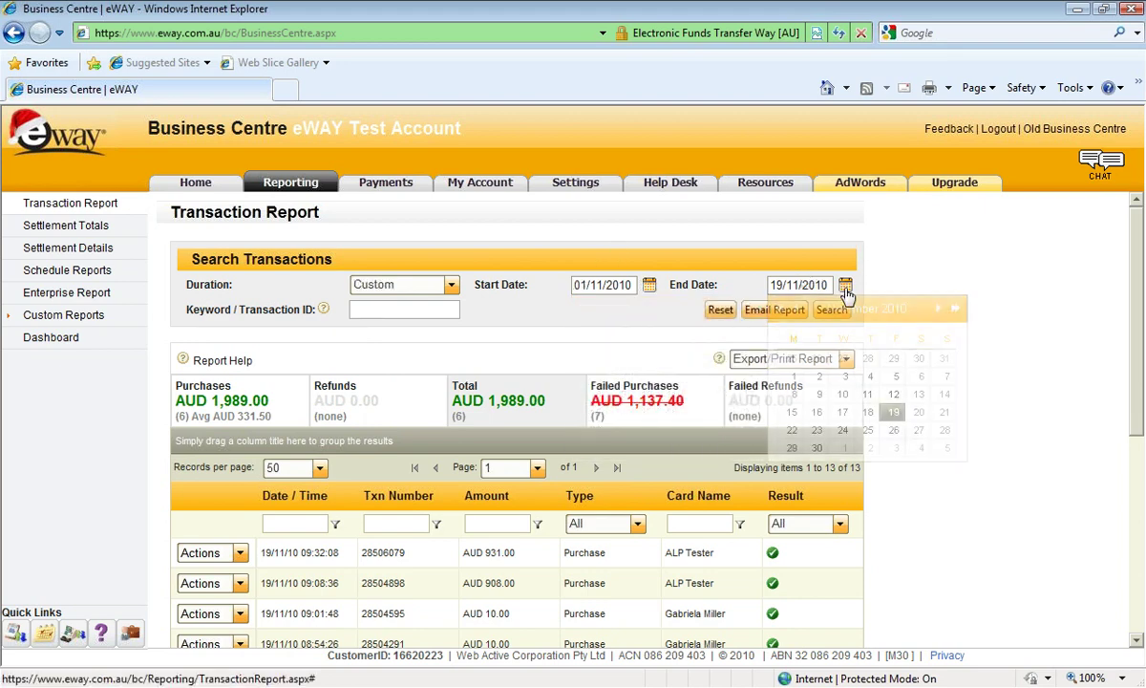
{"action": "left_click", "coordinate": [867, 412]}
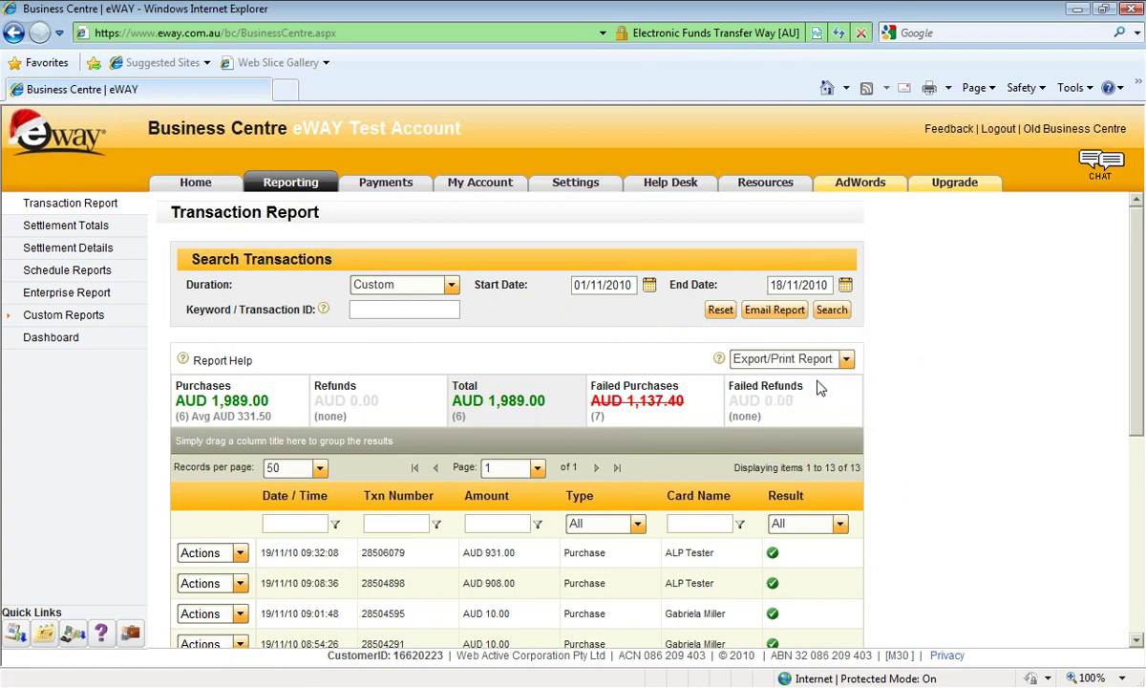
{"action": "left_click", "coordinate": [831, 309]}
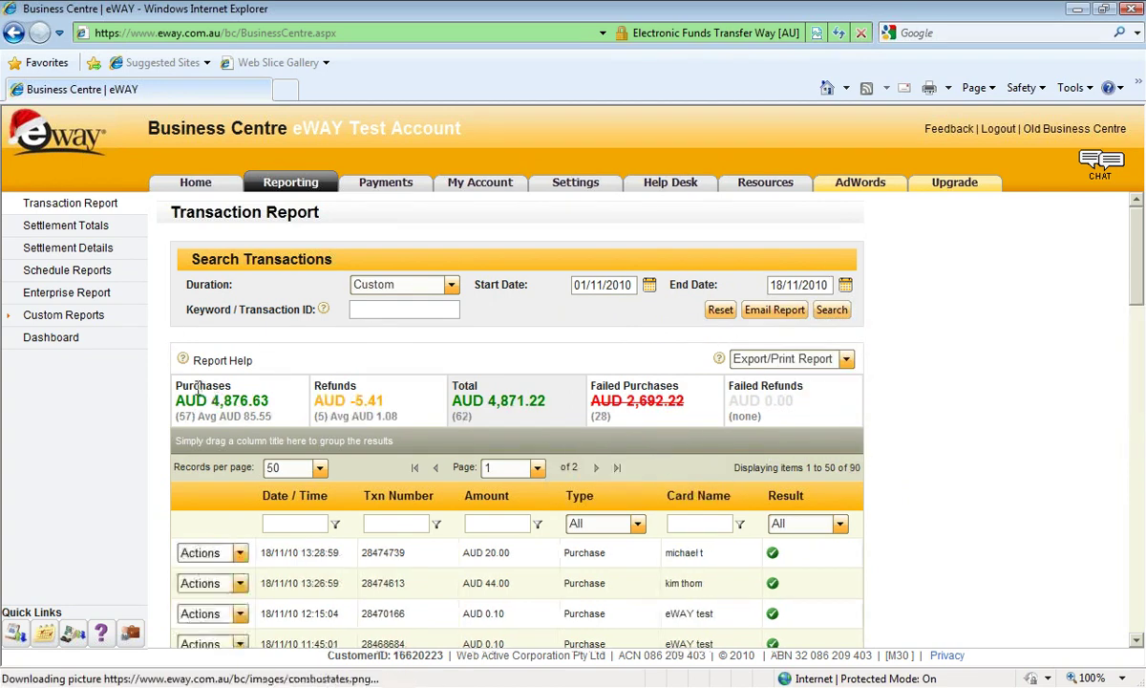
Search the report for keyword 'eway test' and review the 17 matching transactions.
{"action": "scroll", "coordinate": [176, 380], "scroll_direction": "down", "scroll_amount": 5}
{"action": "scroll", "coordinate": [463, 503], "scroll_direction": "up", "scroll_amount": 3}
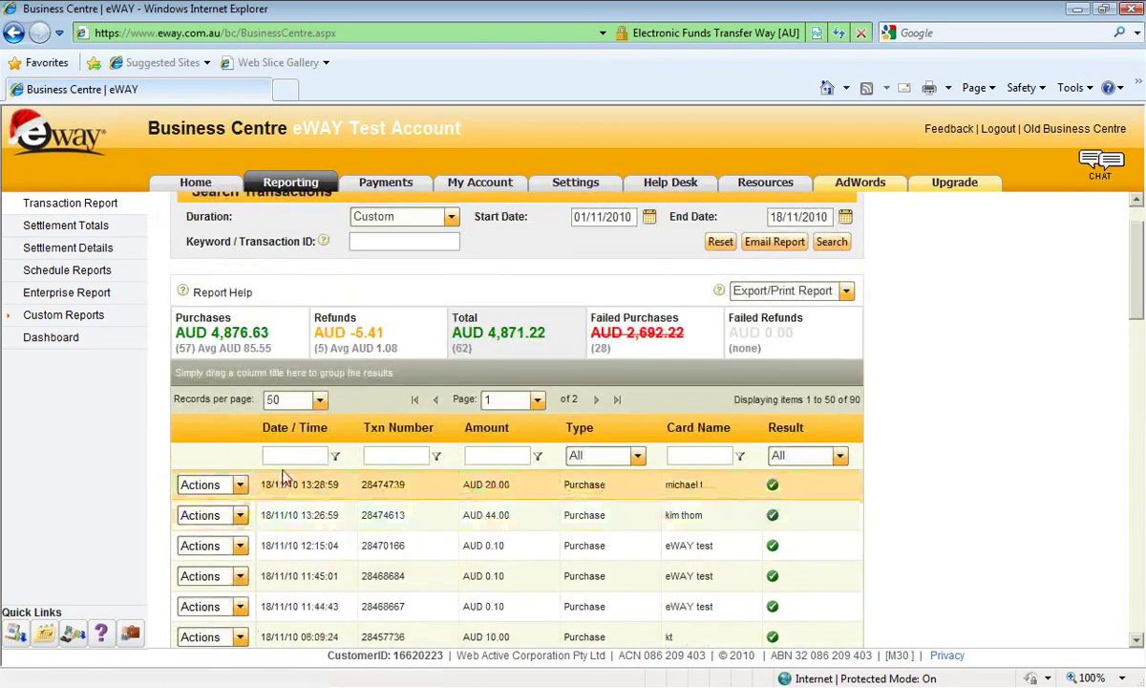
{"action": "scroll", "coordinate": [282, 482], "scroll_direction": "down", "scroll_amount": 2}
{"action": "scroll", "coordinate": [284, 482], "scroll_direction": "down", "scroll_amount": 4}
{"action": "scroll", "coordinate": [284, 482], "scroll_direction": "up", "scroll_amount": 5}
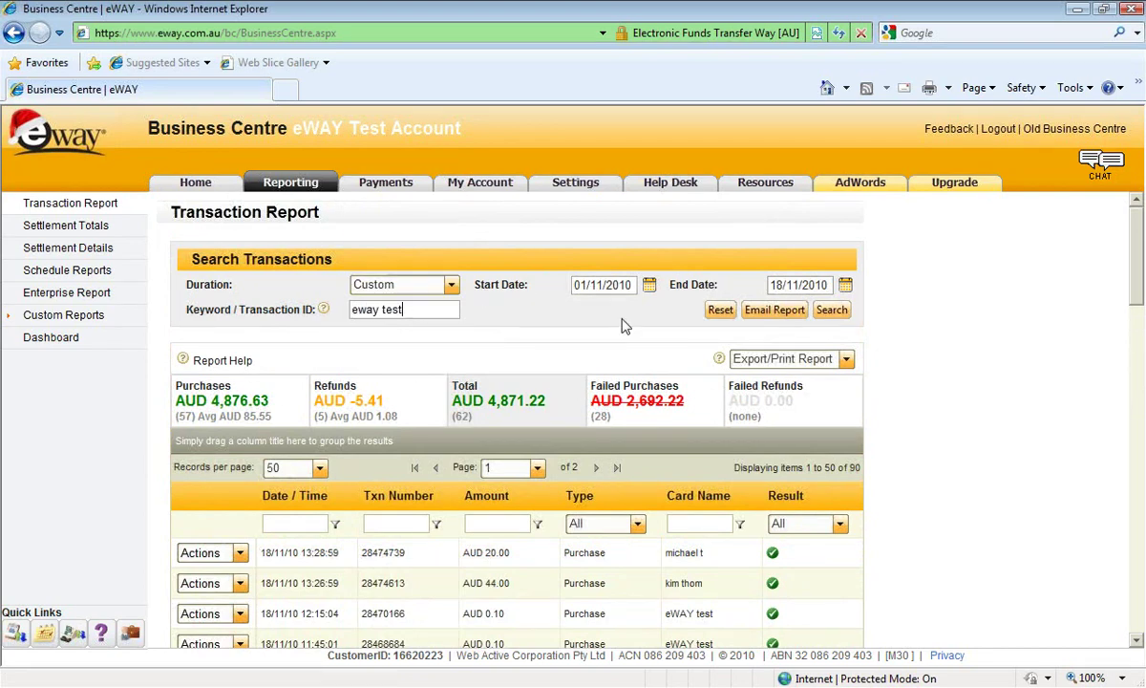
{"action": "left_click", "coordinate": [831, 309]}
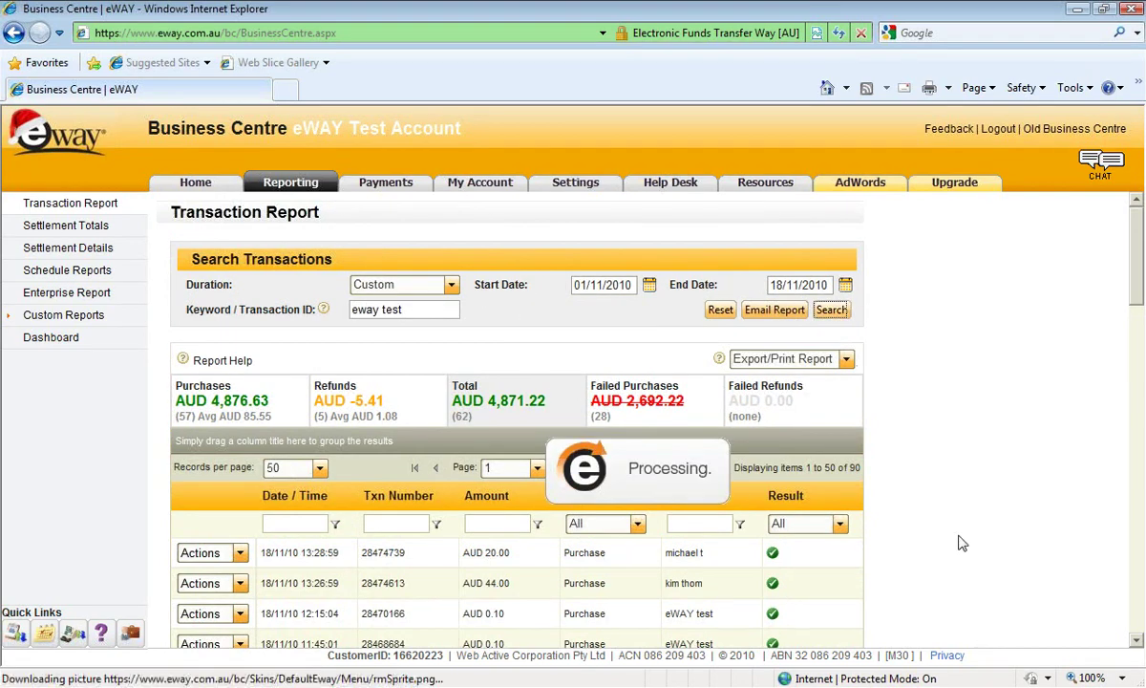
{"action": "scroll", "coordinate": [803, 560], "scroll_direction": "down", "scroll_amount": 3}
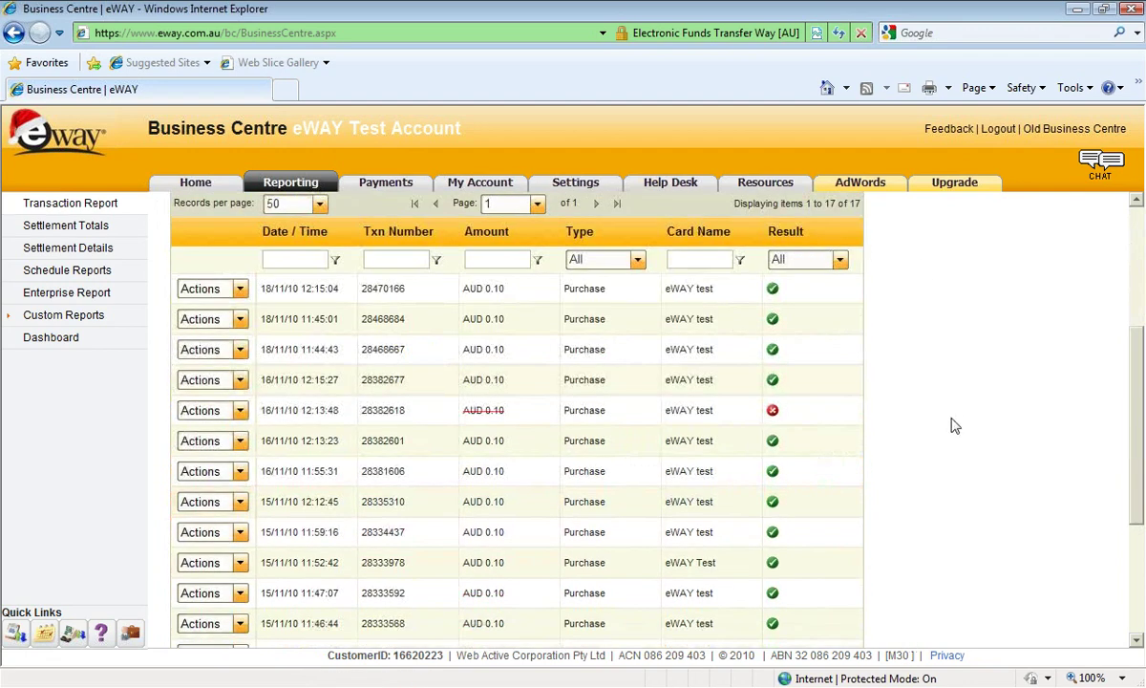
{"action": "scroll", "coordinate": [888, 573], "scroll_direction": "down", "scroll_amount": 3}
{"action": "scroll", "coordinate": [716, 267], "scroll_direction": "up", "scroll_amount": 3}
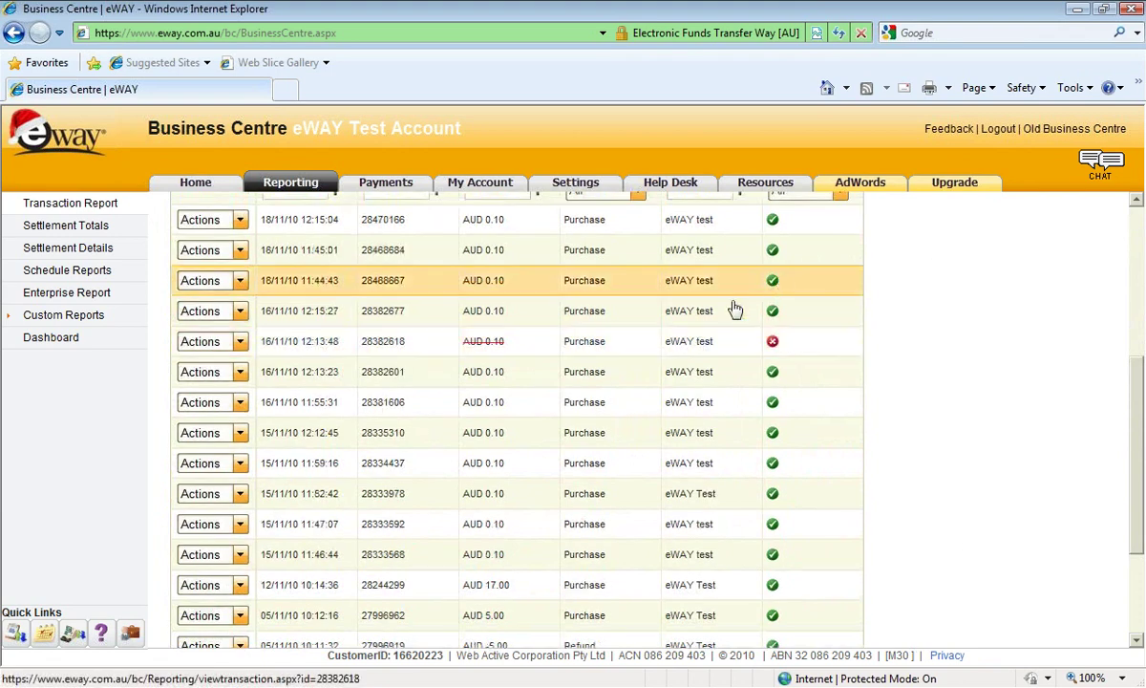
{"action": "scroll", "coordinate": [959, 340], "scroll_direction": "up", "scroll_amount": 3}
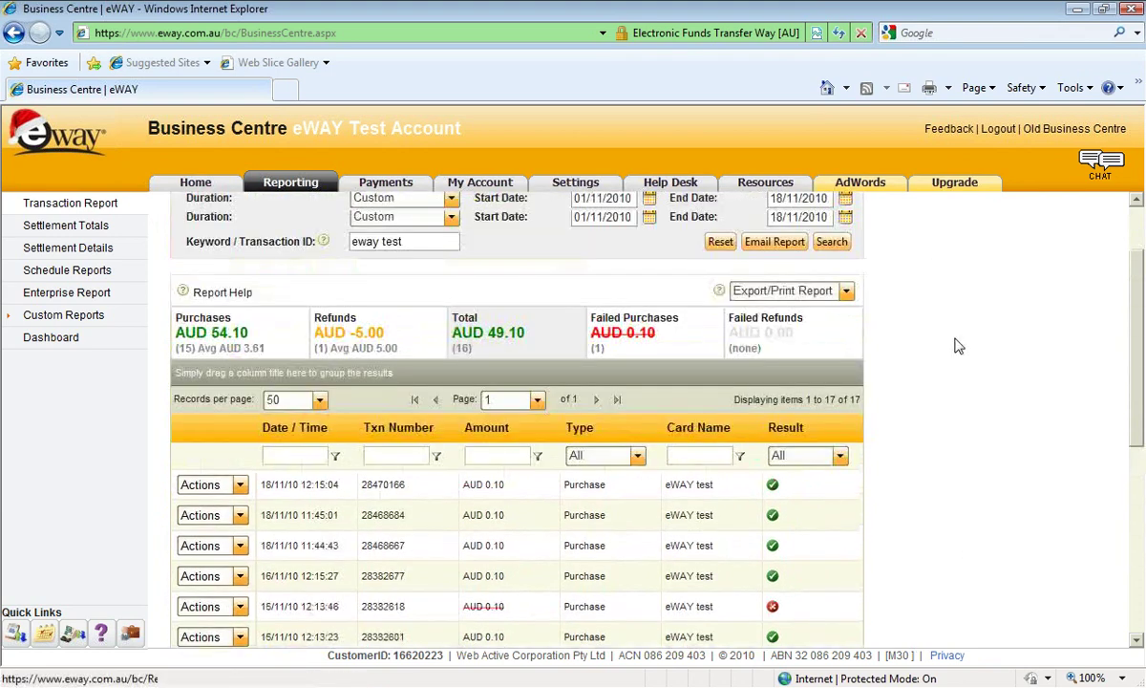
{"action": "triple_click", "coordinate": [401, 318]}
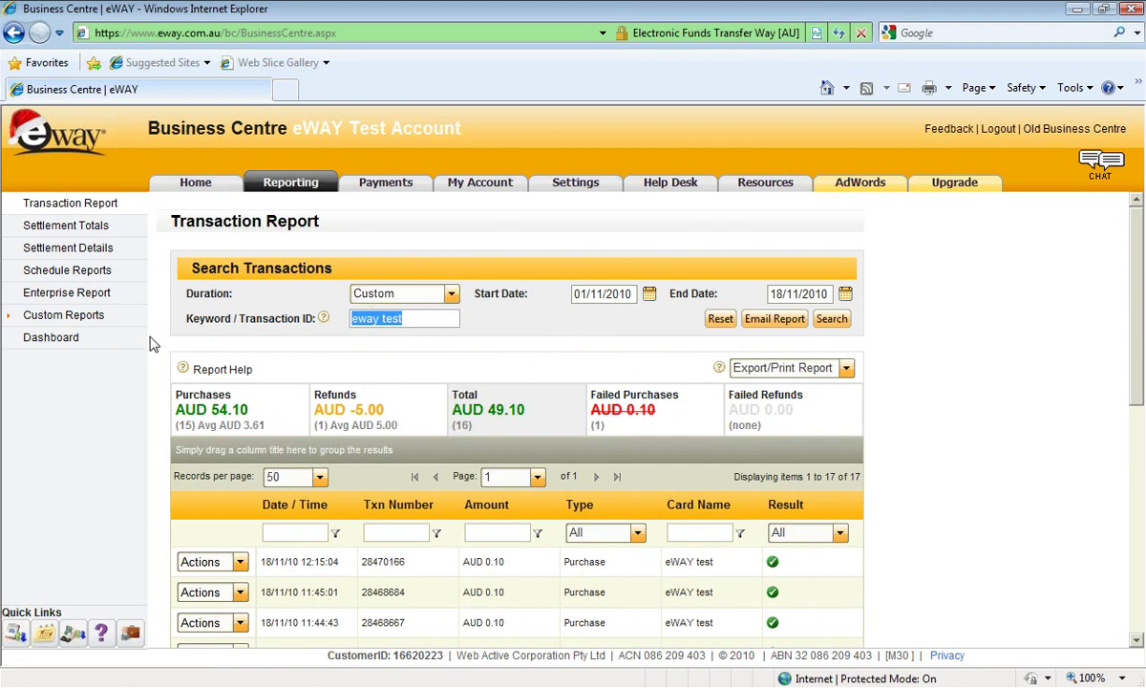
Group the 17 eway test transactions by the Result column and review the failed and successful groups.
{"action": "scroll", "coordinate": [168, 282], "scroll_direction": "down", "scroll_amount": 1}
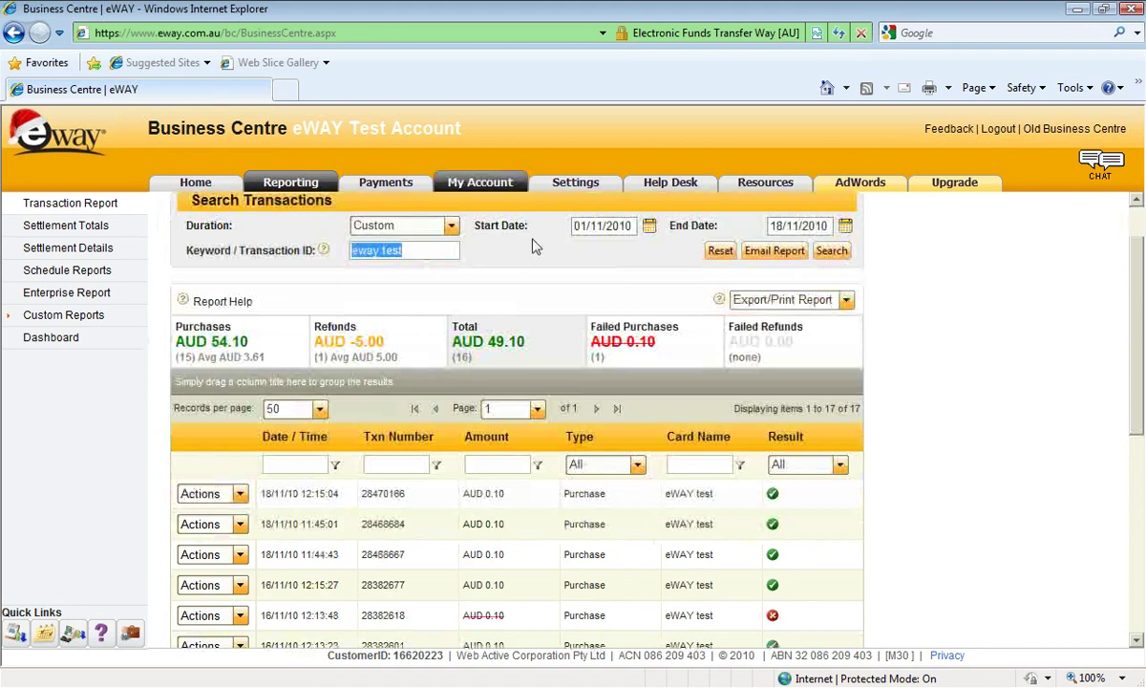
{"action": "scroll", "coordinate": [535, 246], "scroll_direction": "down", "scroll_amount": 1}
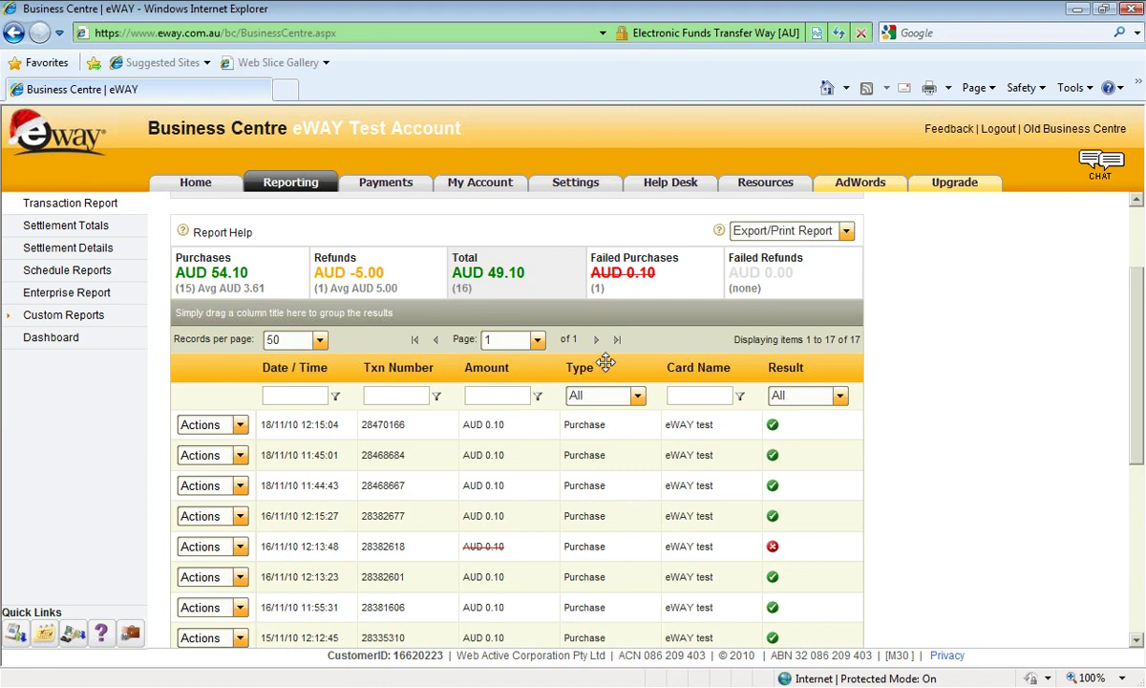
{"action": "left_click_drag", "start_coordinate": [760, 358], "coordinate": [202, 312]}
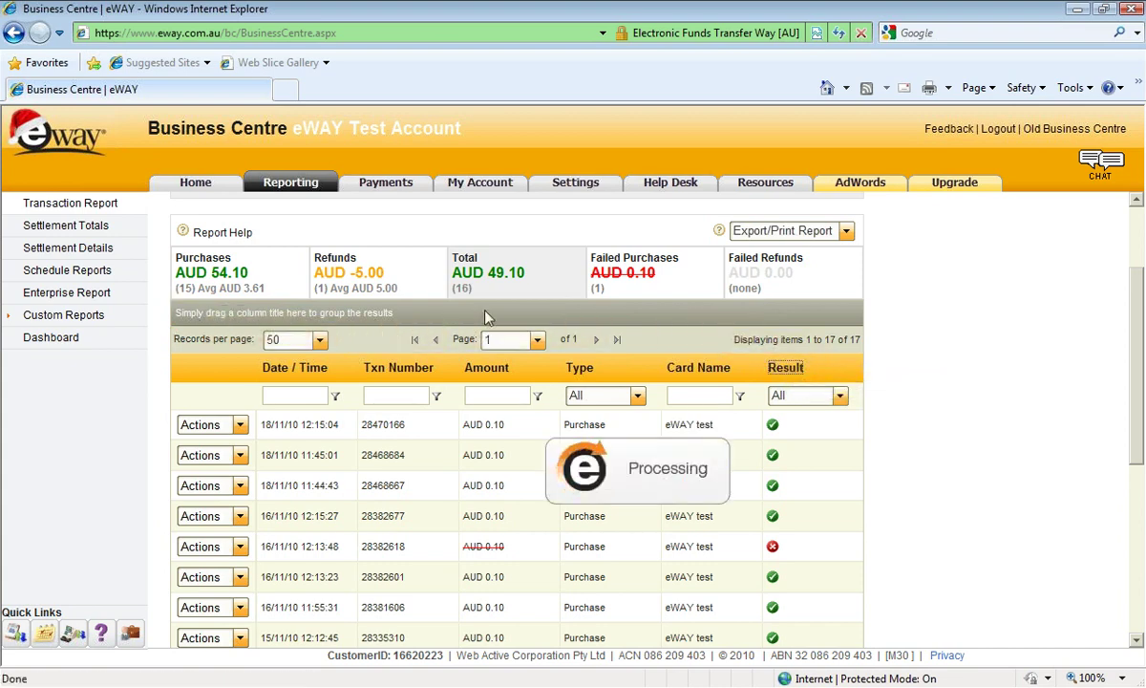
{"action": "scroll", "coordinate": [1008, 449], "scroll_direction": "down", "scroll_amount": 1}
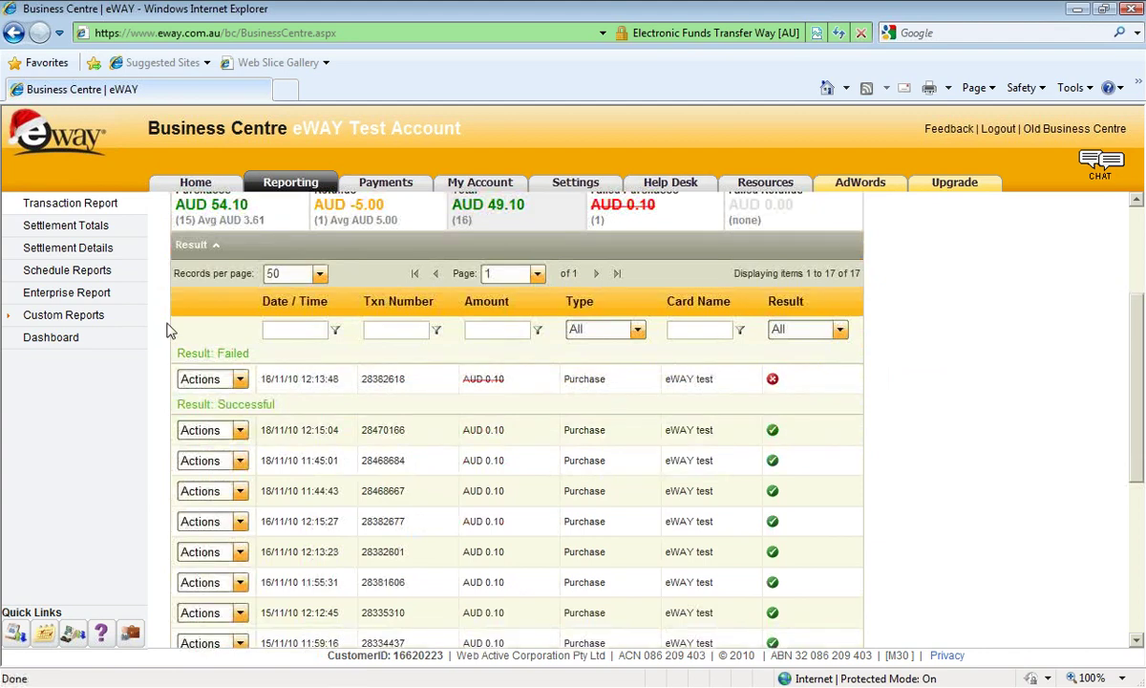
{"action": "scroll", "coordinate": [153, 381], "scroll_direction": "down", "scroll_amount": 1}
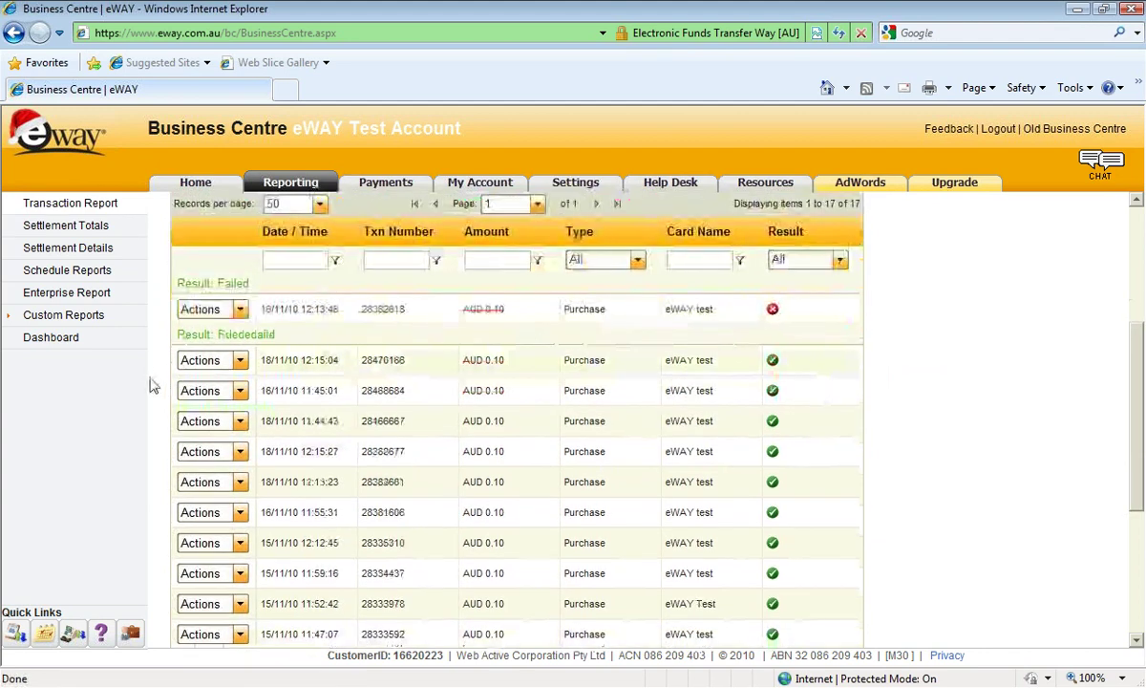
{"action": "scroll", "coordinate": [152, 384], "scroll_direction": "up", "scroll_amount": 1}
{"action": "scroll", "coordinate": [931, 400], "scroll_direction": "up", "scroll_amount": 3}
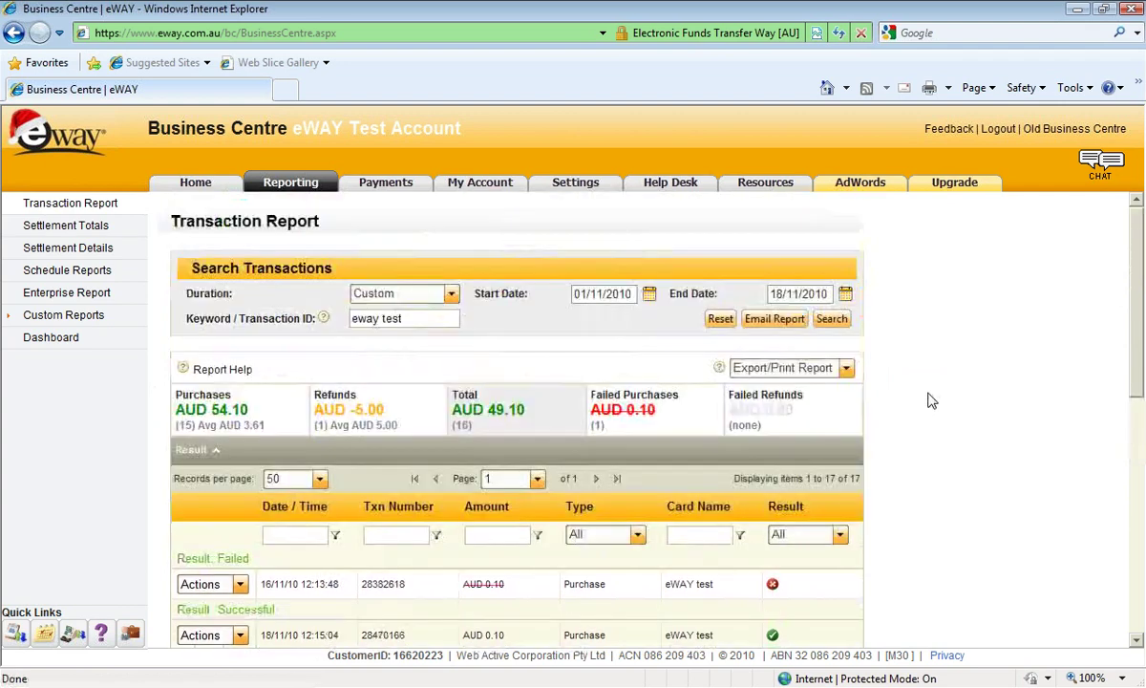
{"action": "scroll", "coordinate": [929, 400], "scroll_direction": "down", "scroll_amount": 1}
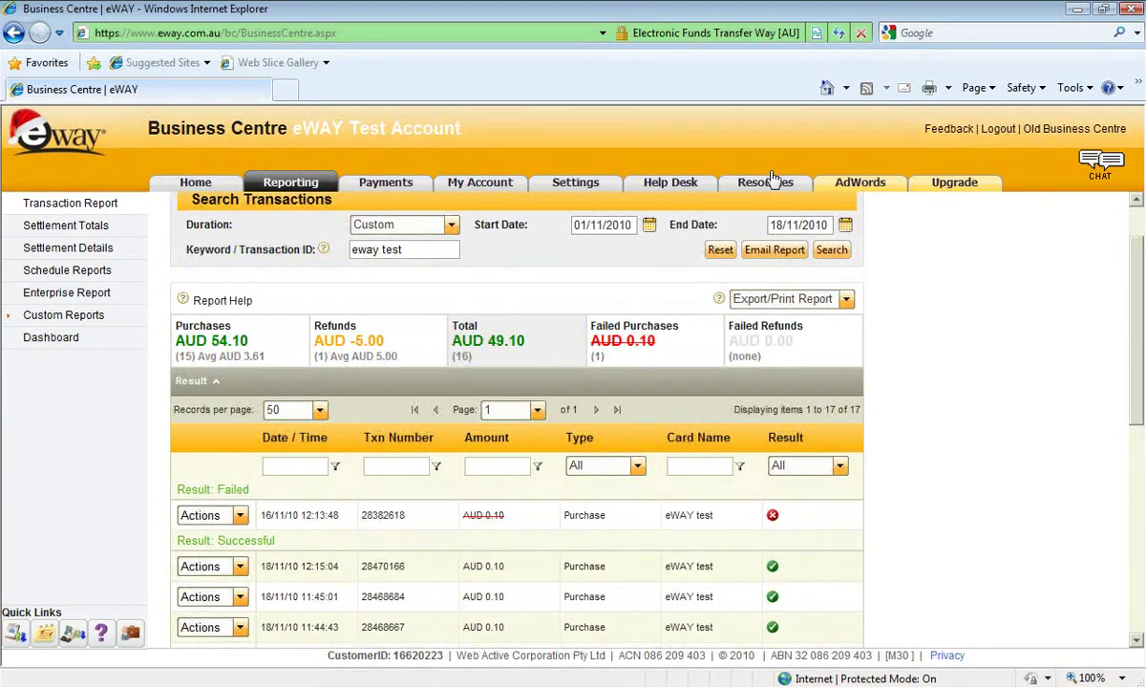
{"action": "scroll", "coordinate": [683, 334], "scroll_direction": "down", "scroll_amount": 1}
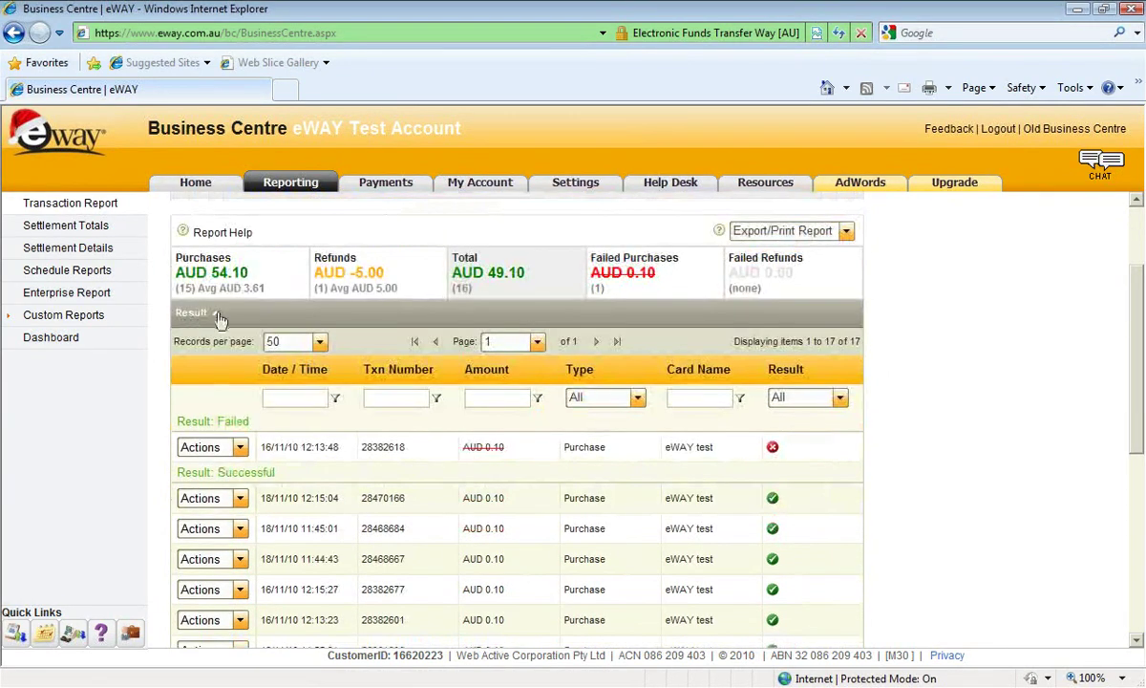
{"action": "scroll", "coordinate": [222, 330], "scroll_direction": "down", "scroll_amount": 1}
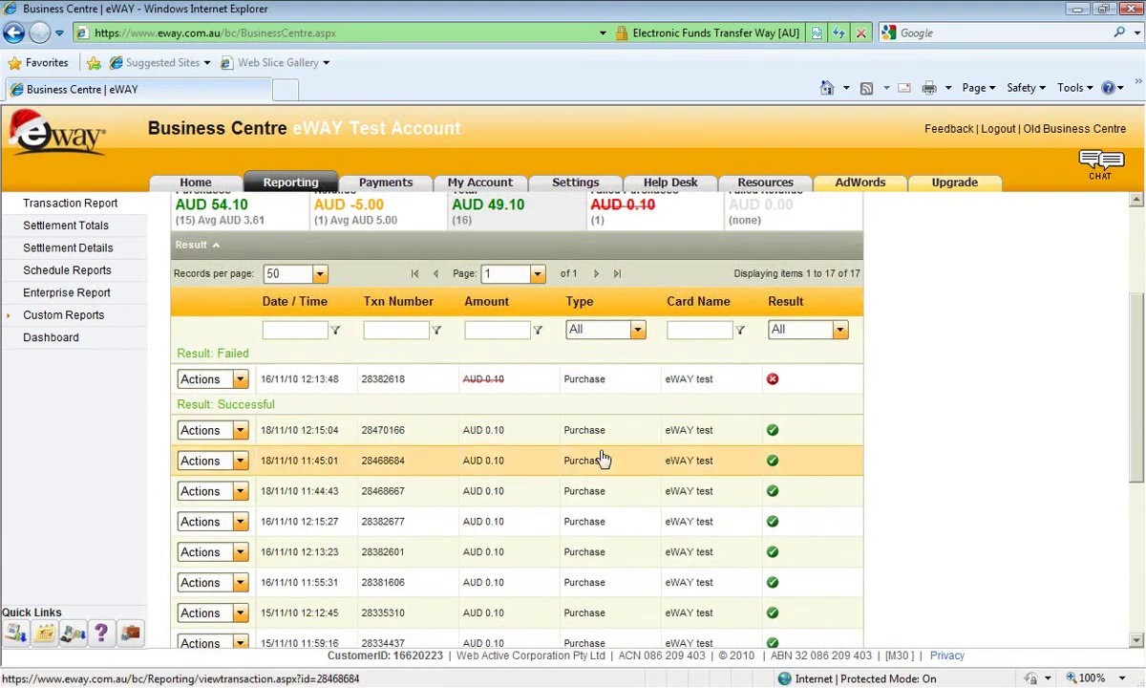
Open the 18/11/10 12:15:04 purchase's details and highlight its masked credit card number.
{"action": "left_click", "coordinate": [402, 435]}
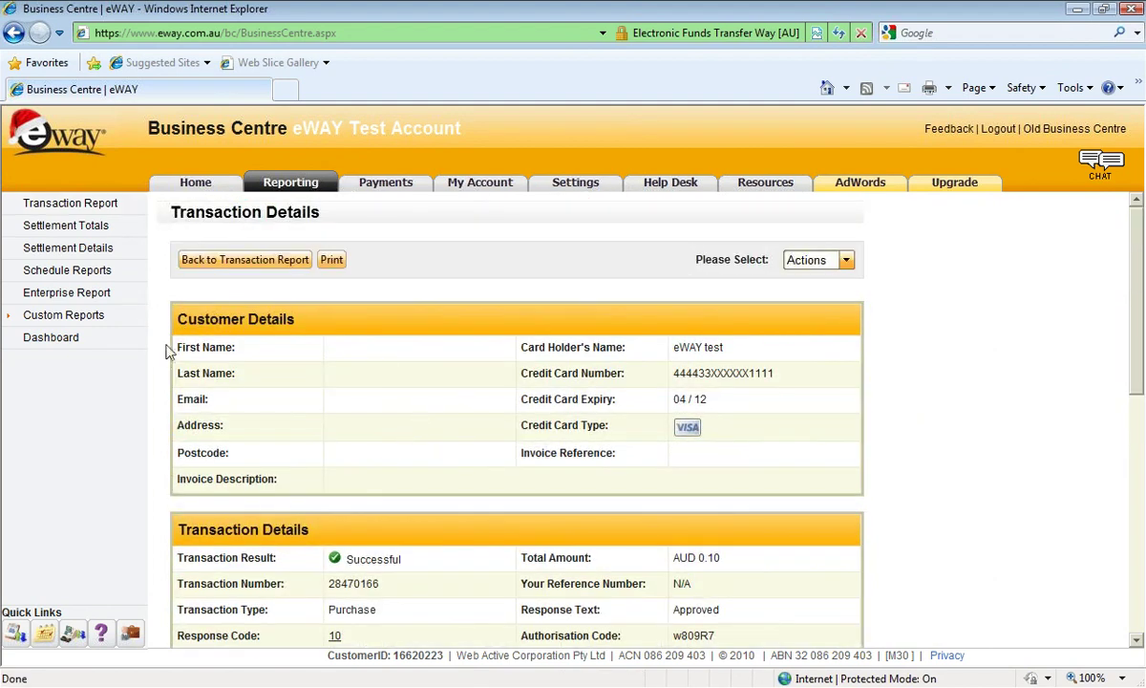
{"action": "scroll", "coordinate": [133, 353], "scroll_direction": "down", "scroll_amount": 2}
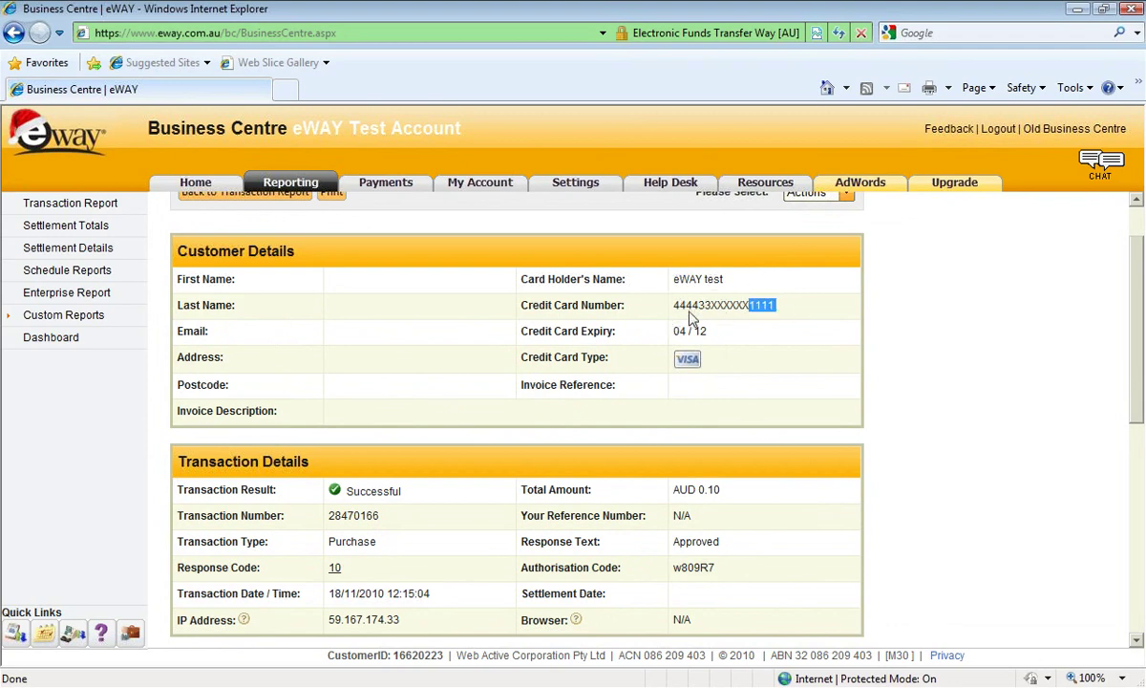
{"action": "left_click_drag", "start_coordinate": [691, 318], "coordinate": [679, 306]}
{"action": "scroll", "coordinate": [362, 306], "scroll_direction": "up", "scroll_amount": 2}
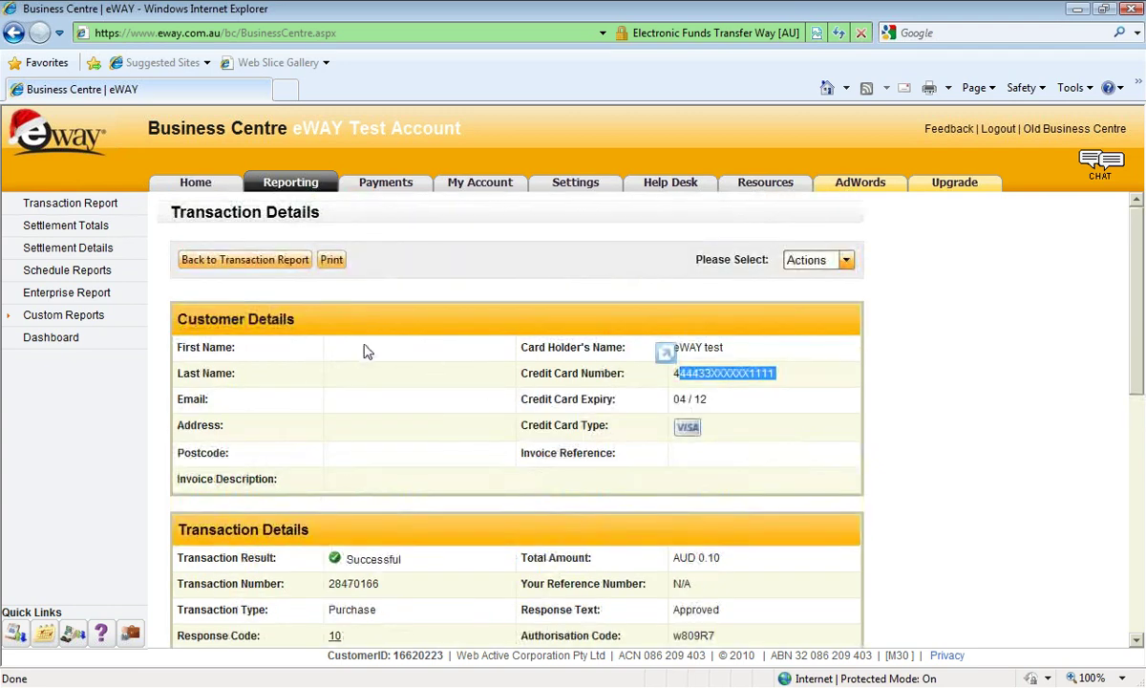
{"action": "scroll", "coordinate": [368, 344], "scroll_direction": "down", "scroll_amount": 3}
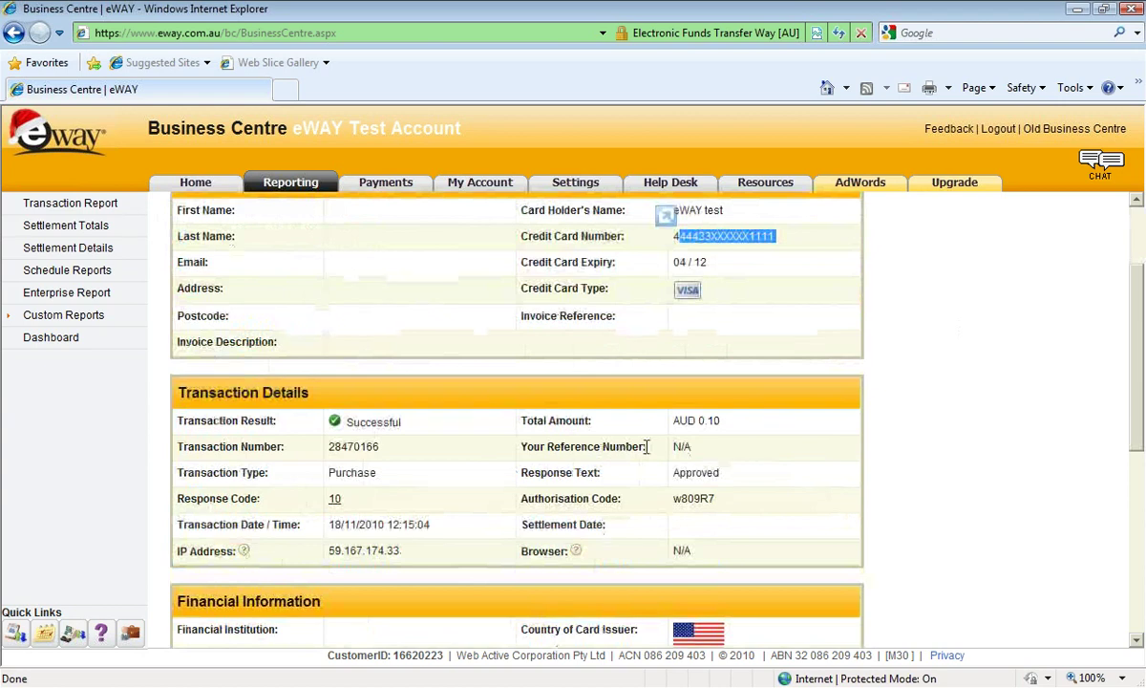
{"action": "scroll", "coordinate": [331, 488], "scroll_direction": "up", "scroll_amount": 2}
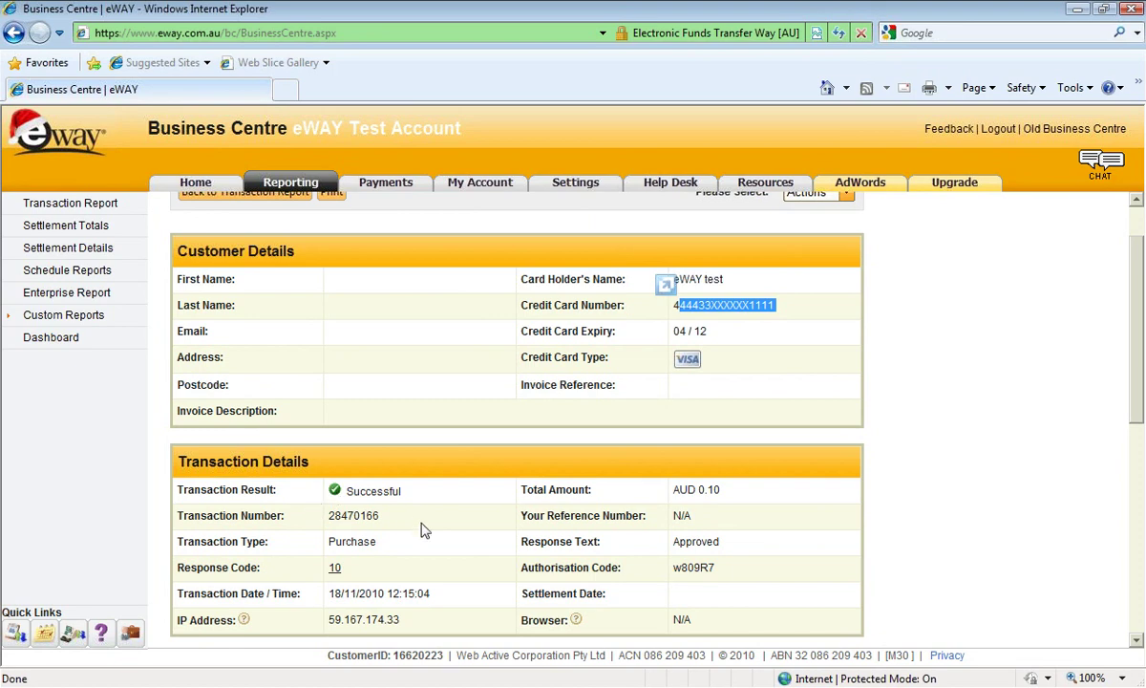
Highlight the transaction number and authorisation code, then return to the Transaction Report.
{"action": "left_click_drag", "start_coordinate": [379, 515], "coordinate": [328, 516]}
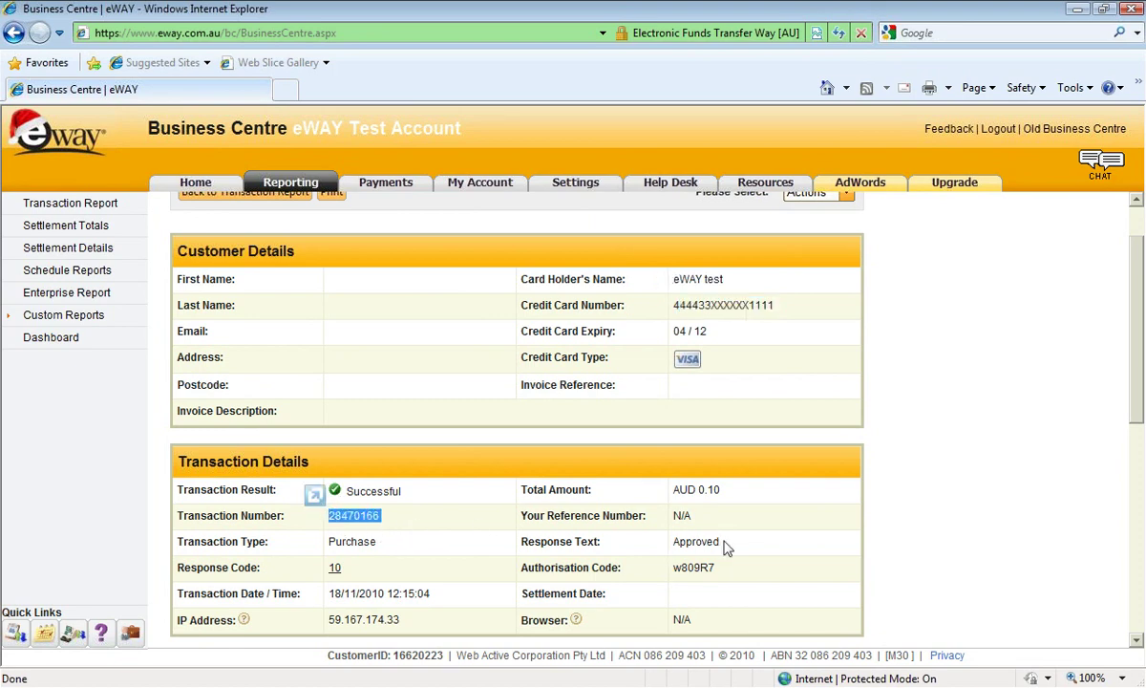
{"action": "left_click_drag", "start_coordinate": [726, 546], "coordinate": [672, 542]}
{"action": "left_click_drag", "start_coordinate": [718, 575], "coordinate": [665, 571]}
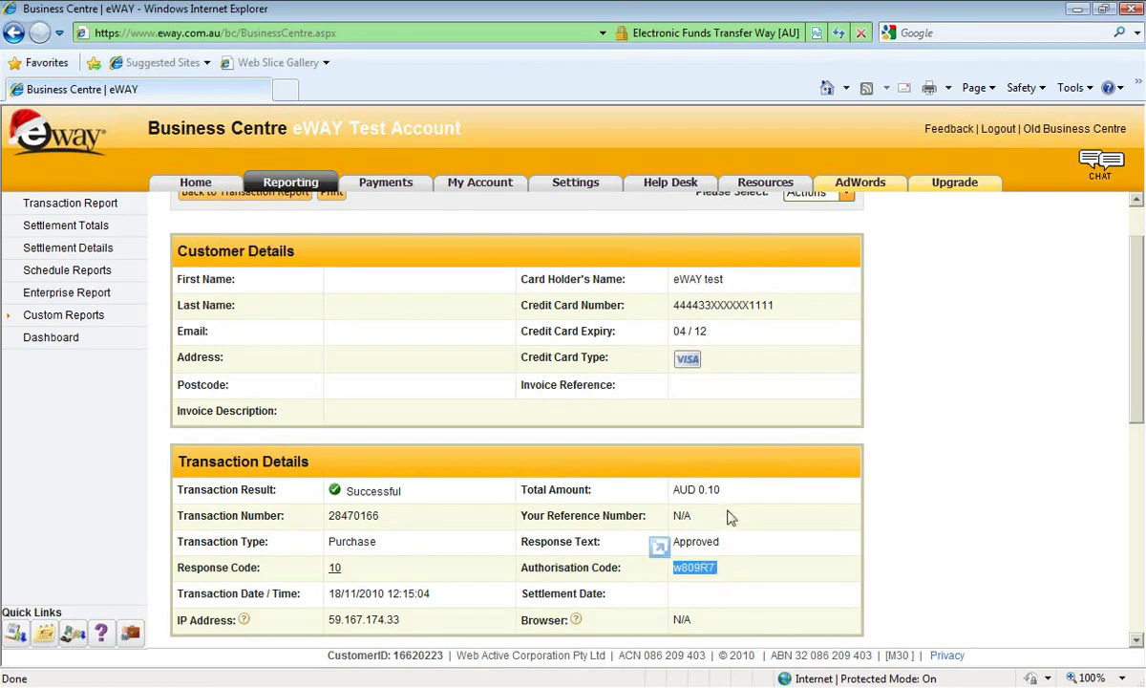
{"action": "scroll", "coordinate": [741, 516], "scroll_direction": "up", "scroll_amount": 1}
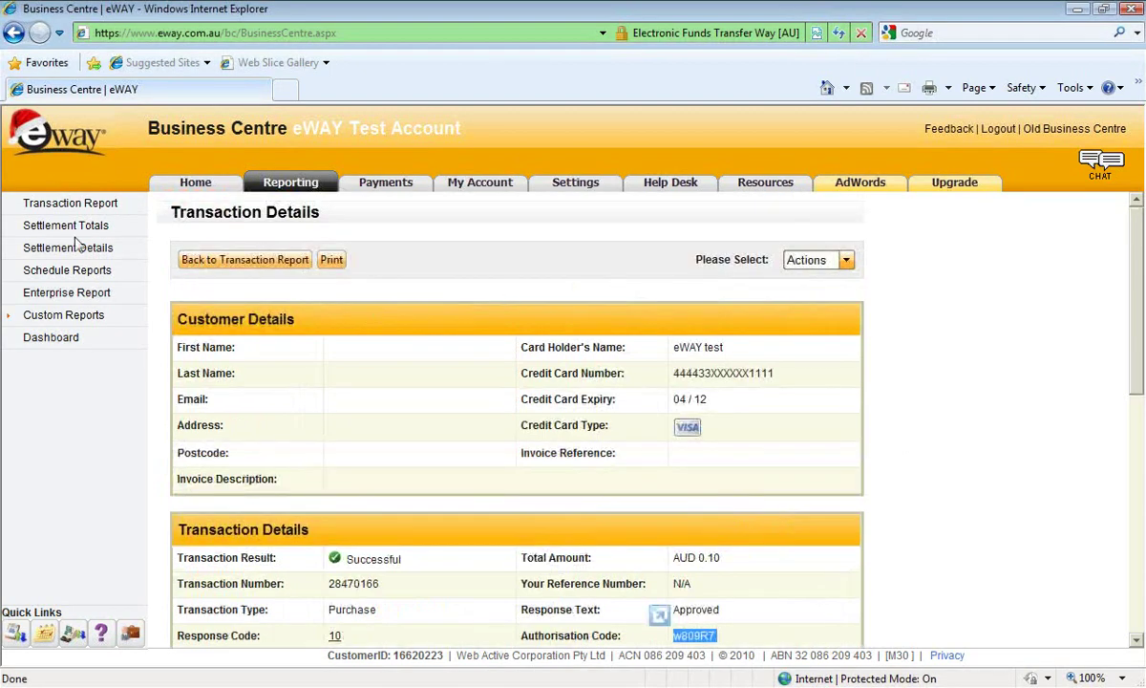
{"action": "left_click", "coordinate": [69, 202]}
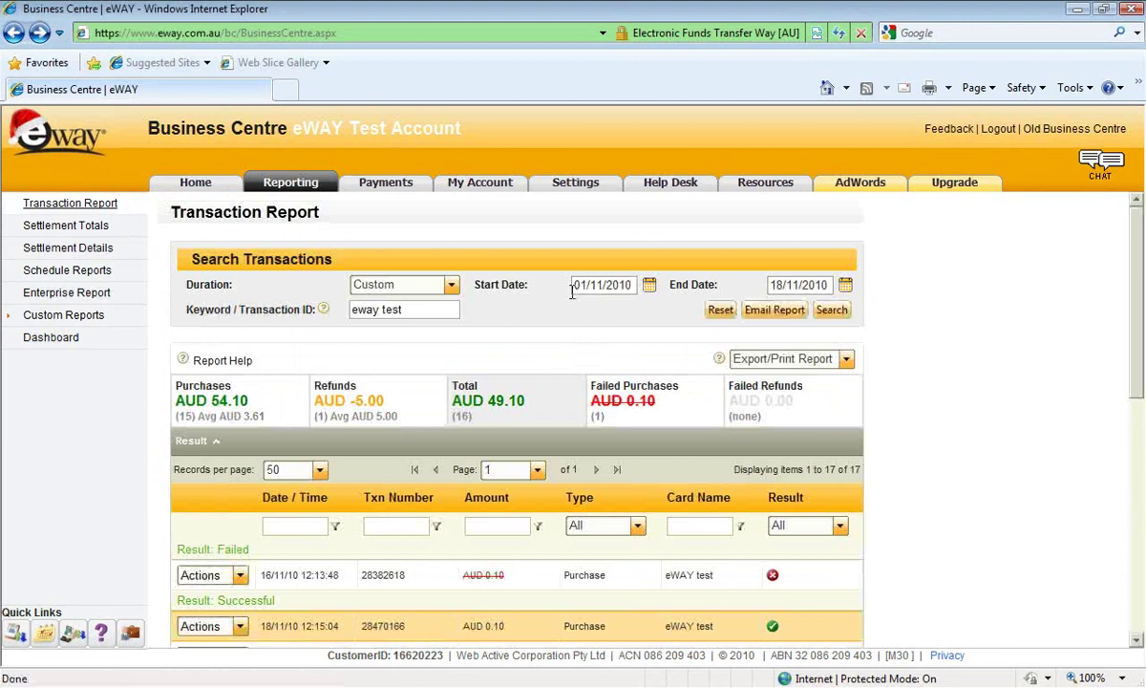
Show the Actions list for the 18/11/10 12:15:04 purchase.
{"action": "scroll", "coordinate": [571, 291], "scroll_direction": "down", "scroll_amount": 4}
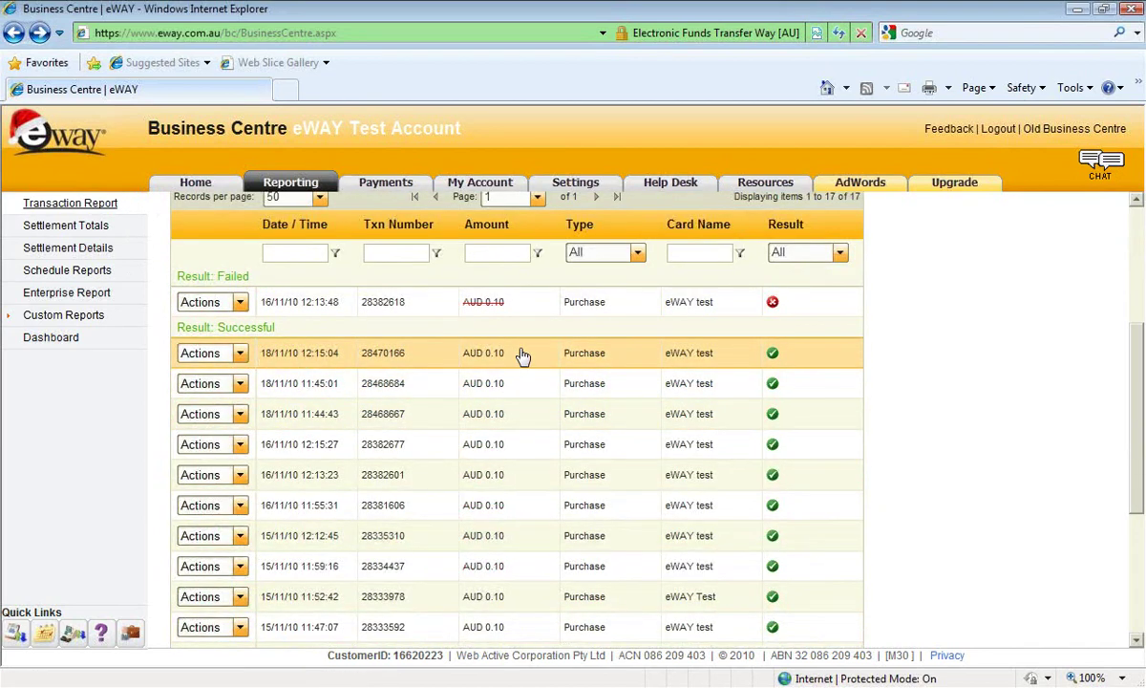
{"action": "left_click", "coordinate": [241, 354]}
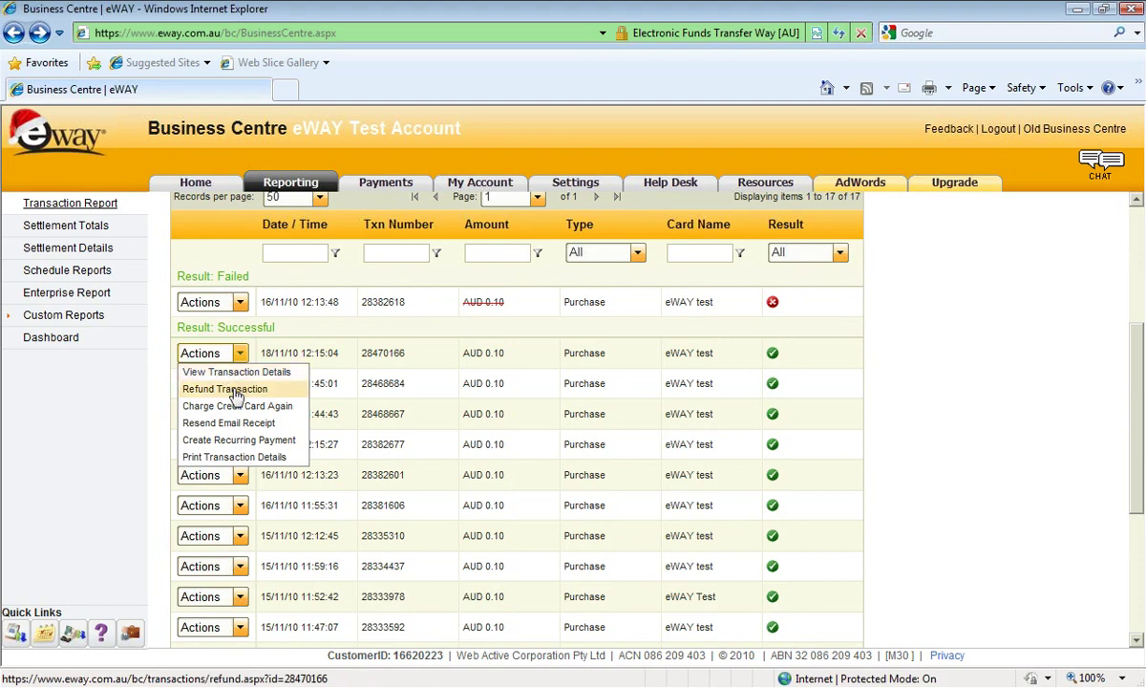
Submit and confirm a AUD 0.05 refund on the AUD 0.10 purchase.
{"action": "left_click", "coordinate": [236, 391]}
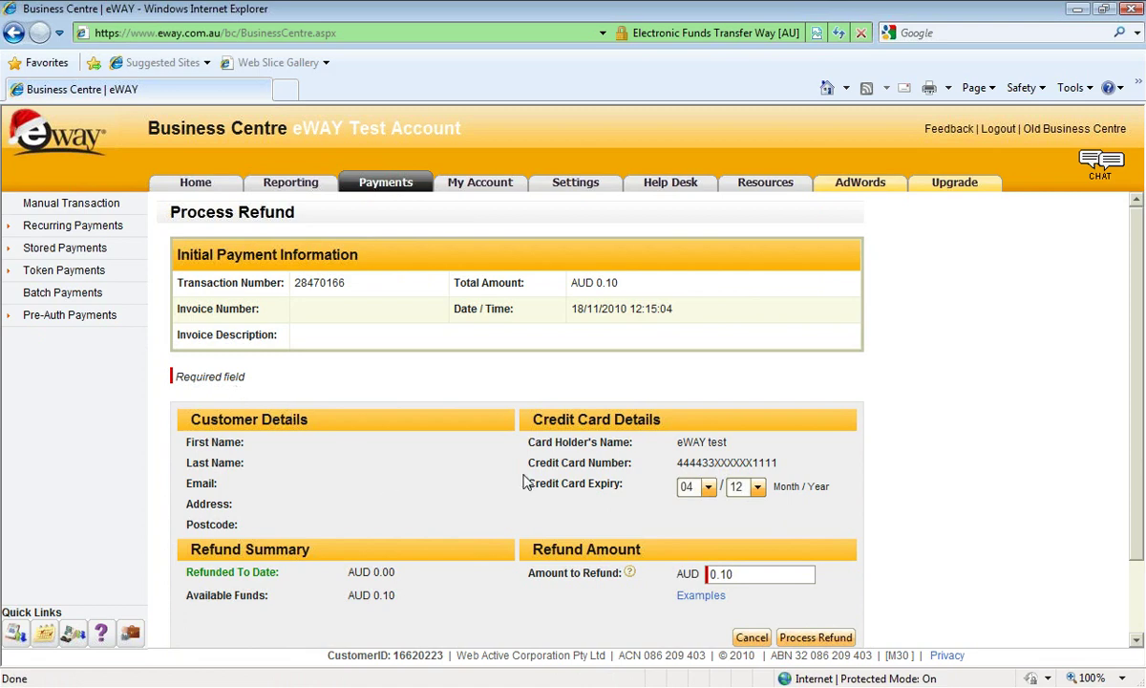
{"action": "scroll", "coordinate": [525, 480], "scroll_direction": "down", "scroll_amount": 2}
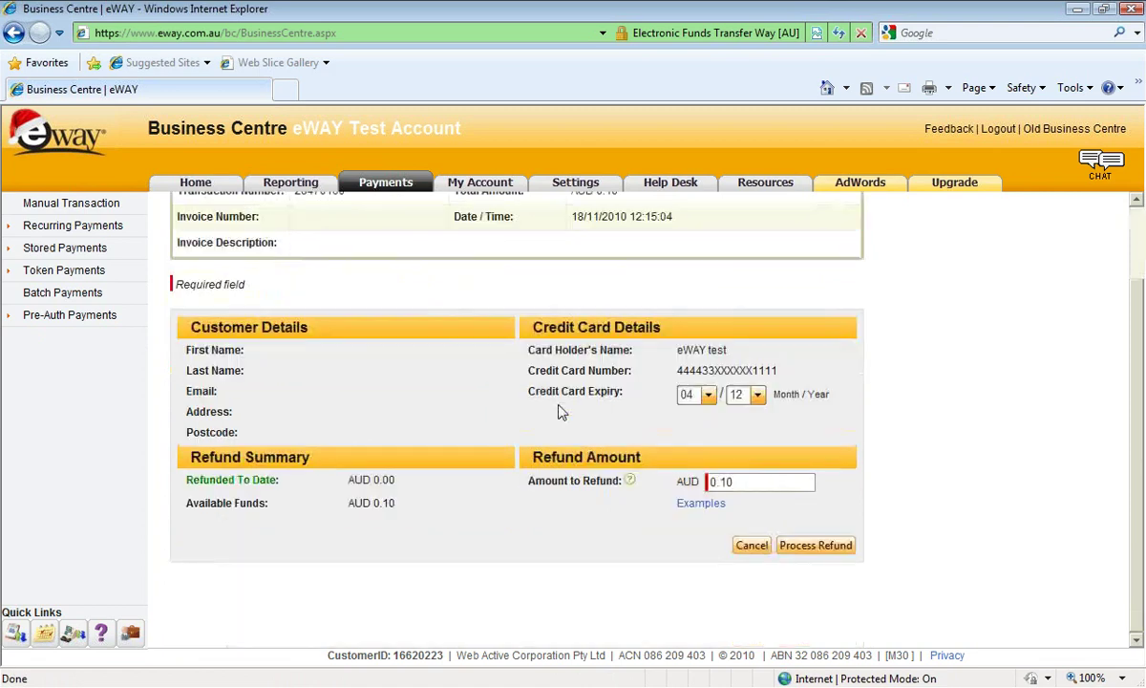
{"action": "double_click", "coordinate": [737, 480]}
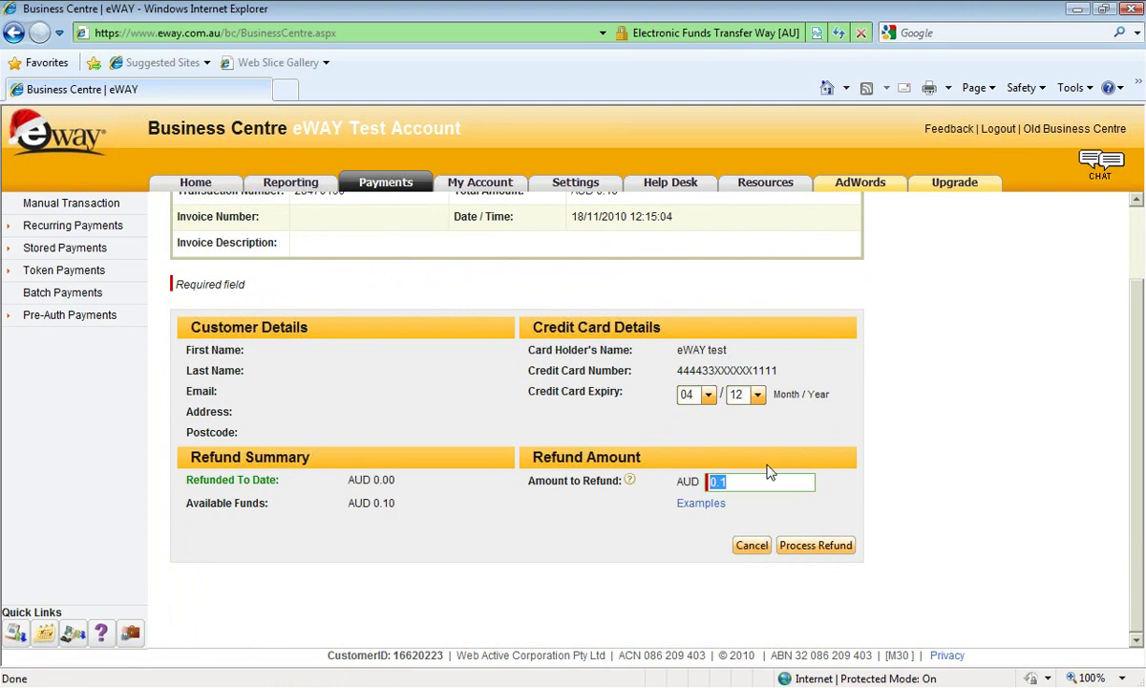
{"action": "type", "text": "0.1"}
{"action": "left_click", "coordinate": [827, 547]}
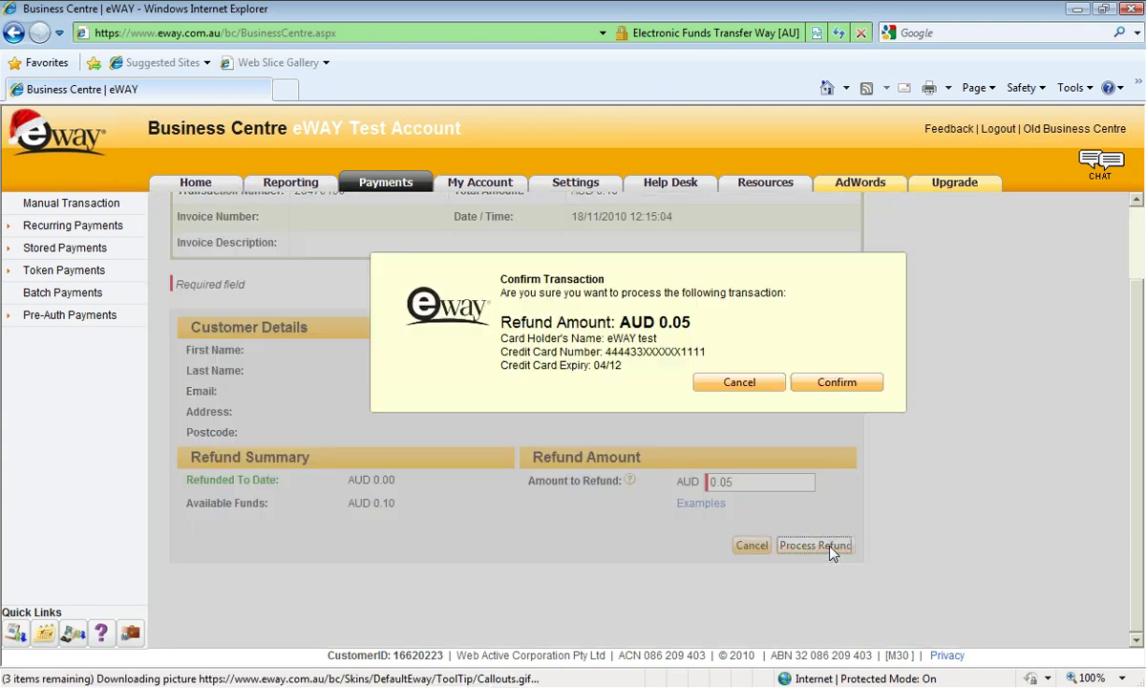
{"action": "left_click", "coordinate": [836, 382]}
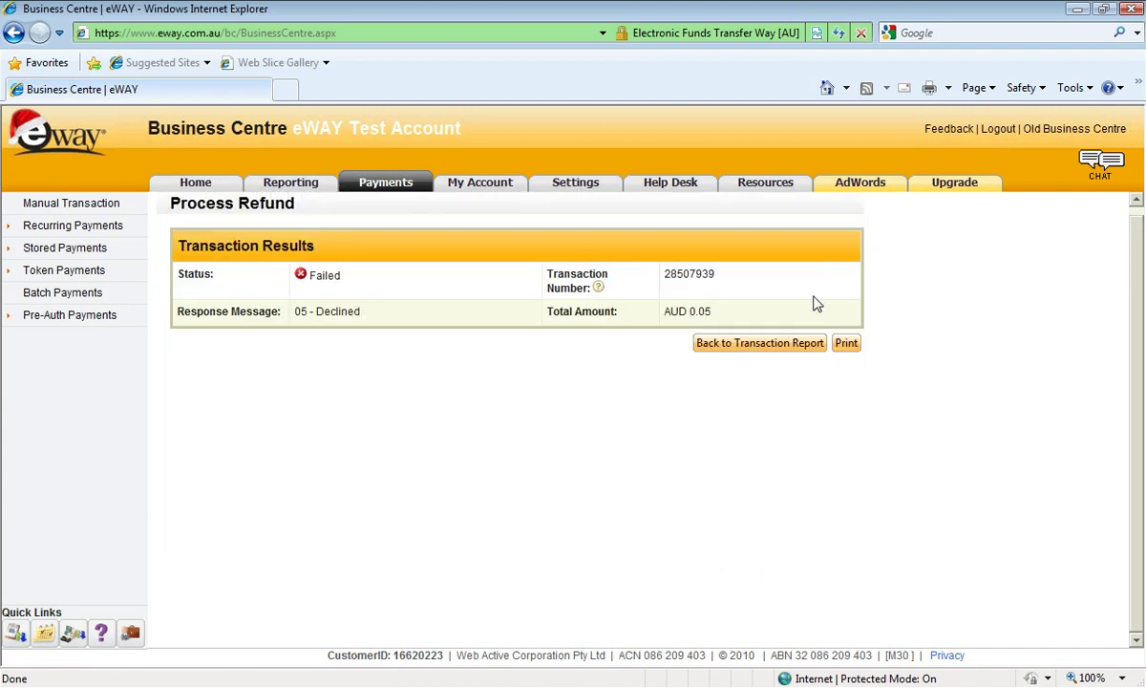
Highlight the refund results showing Failed with response 05 - Declined.
{"action": "left_click_drag", "start_coordinate": [737, 317], "coordinate": [202, 270]}
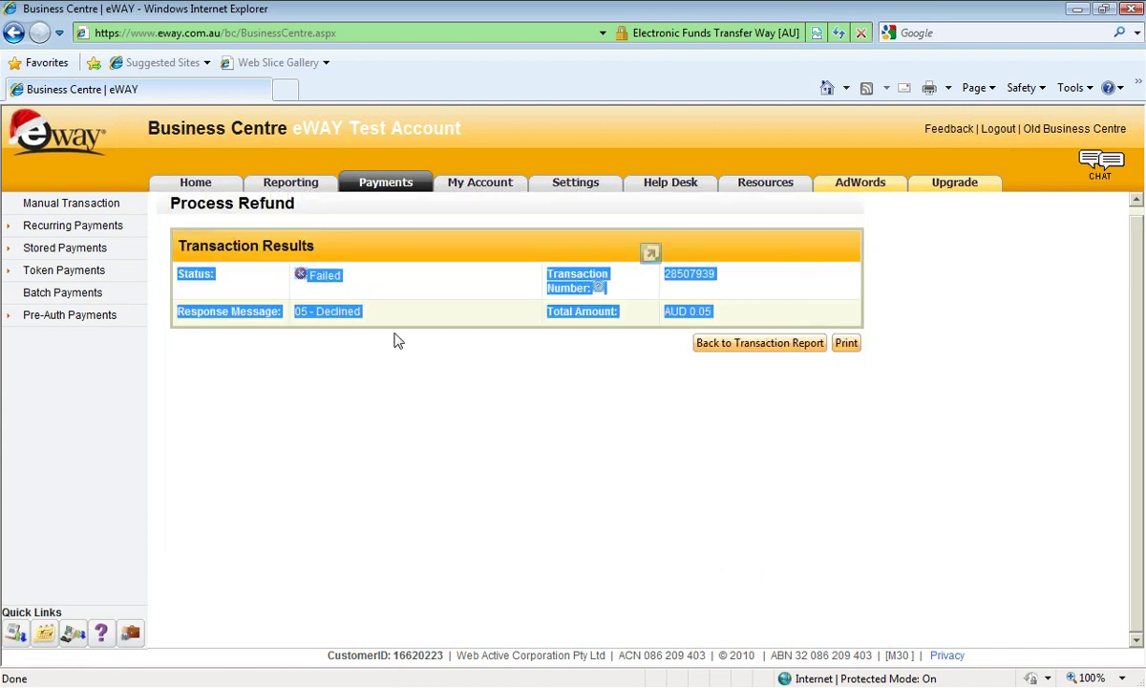
{"action": "left_click", "coordinate": [726, 318]}
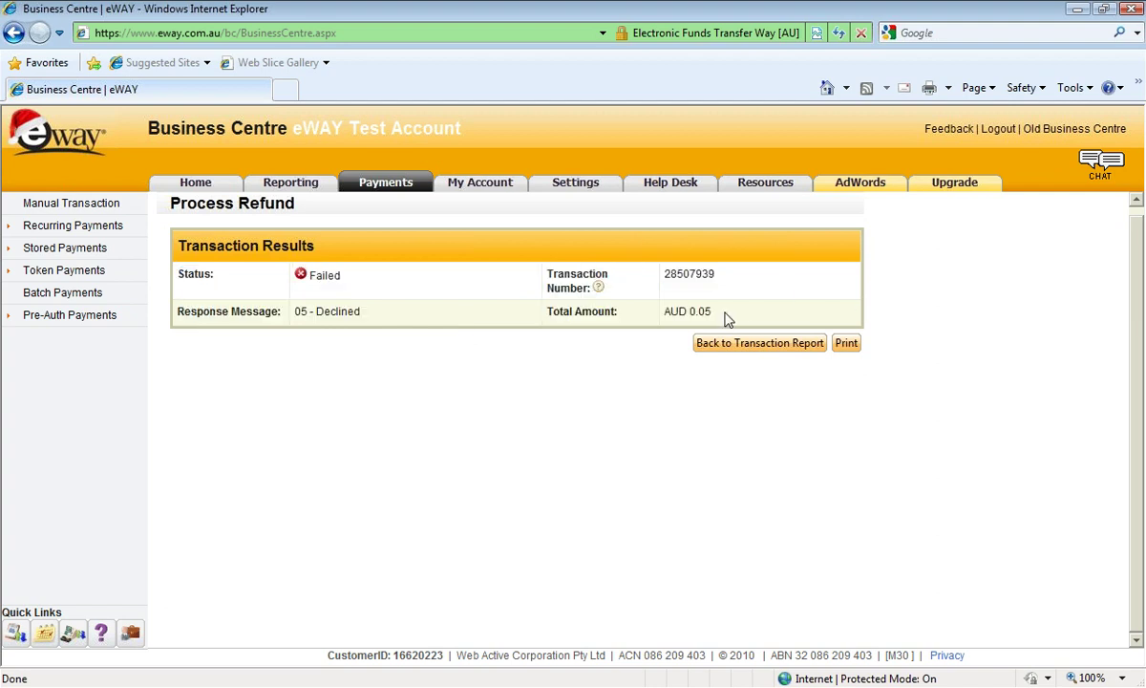
{"action": "left_click_drag", "start_coordinate": [725, 318], "coordinate": [391, 302]}
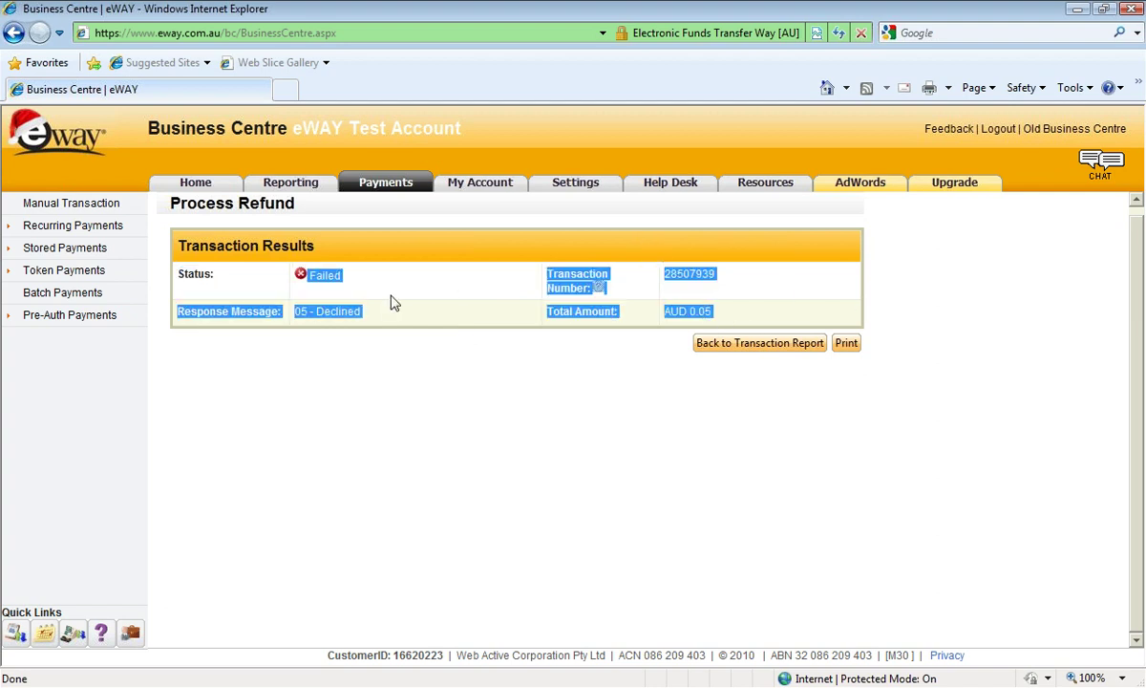
{"action": "left_click", "coordinate": [775, 322]}
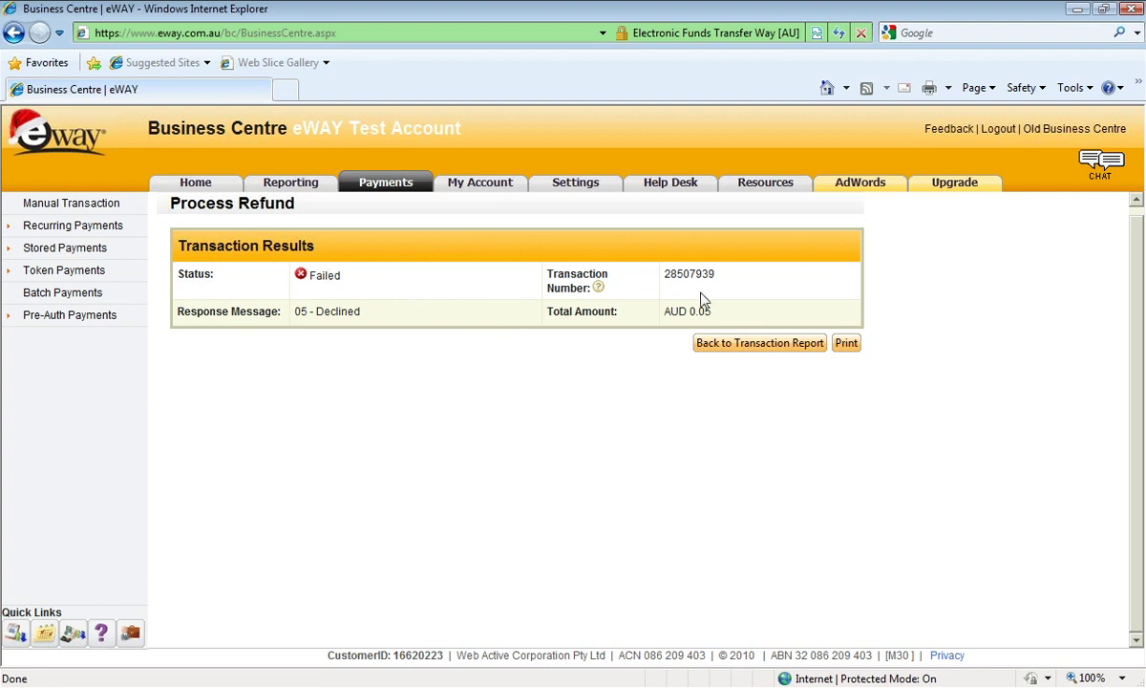
{"action": "left_click_drag", "start_coordinate": [717, 320], "coordinate": [114, 257]}
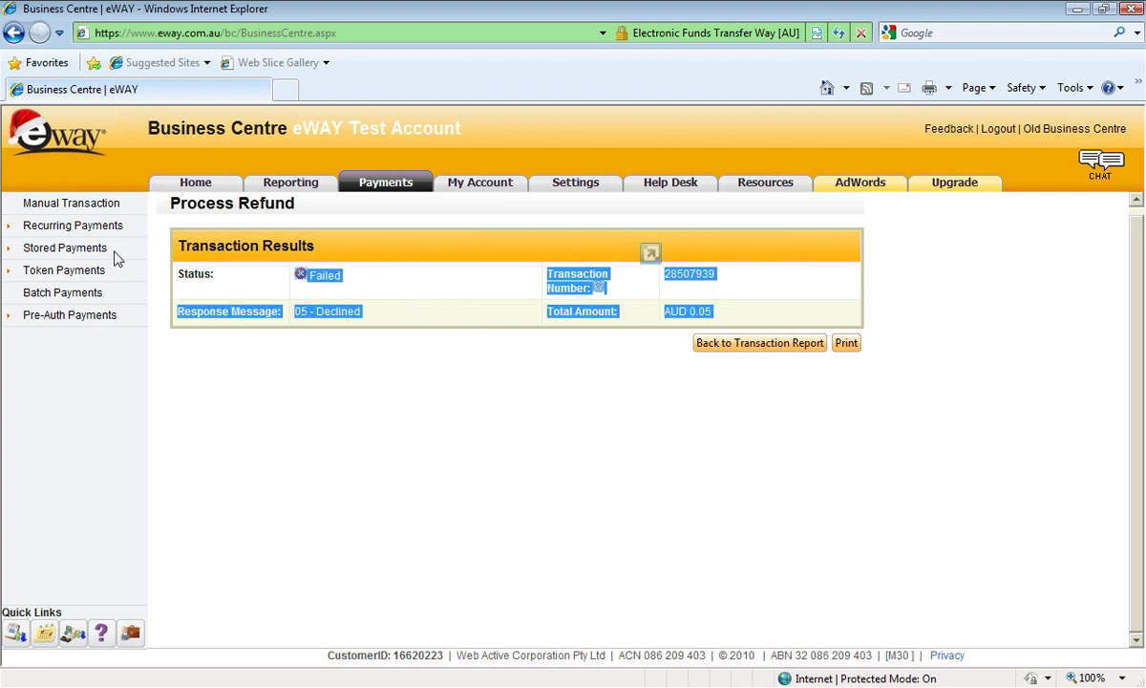
Reopen the Transaction Report from the Reporting section.
{"action": "left_click", "coordinate": [309, 194]}
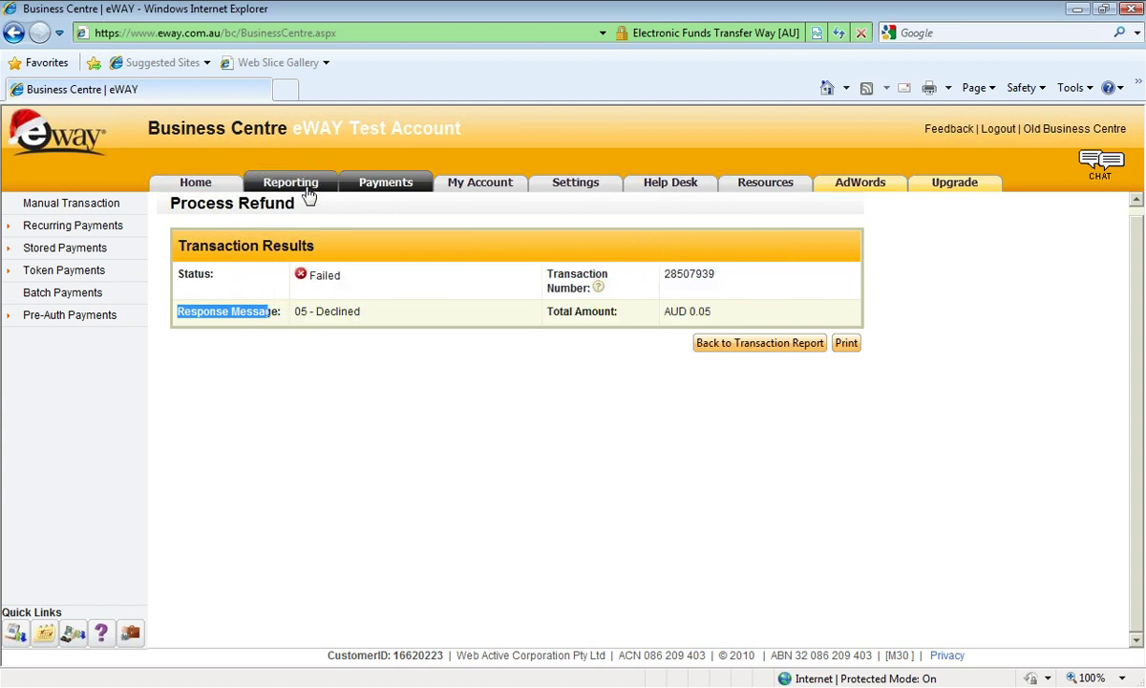
{"action": "left_click", "coordinate": [218, 328]}
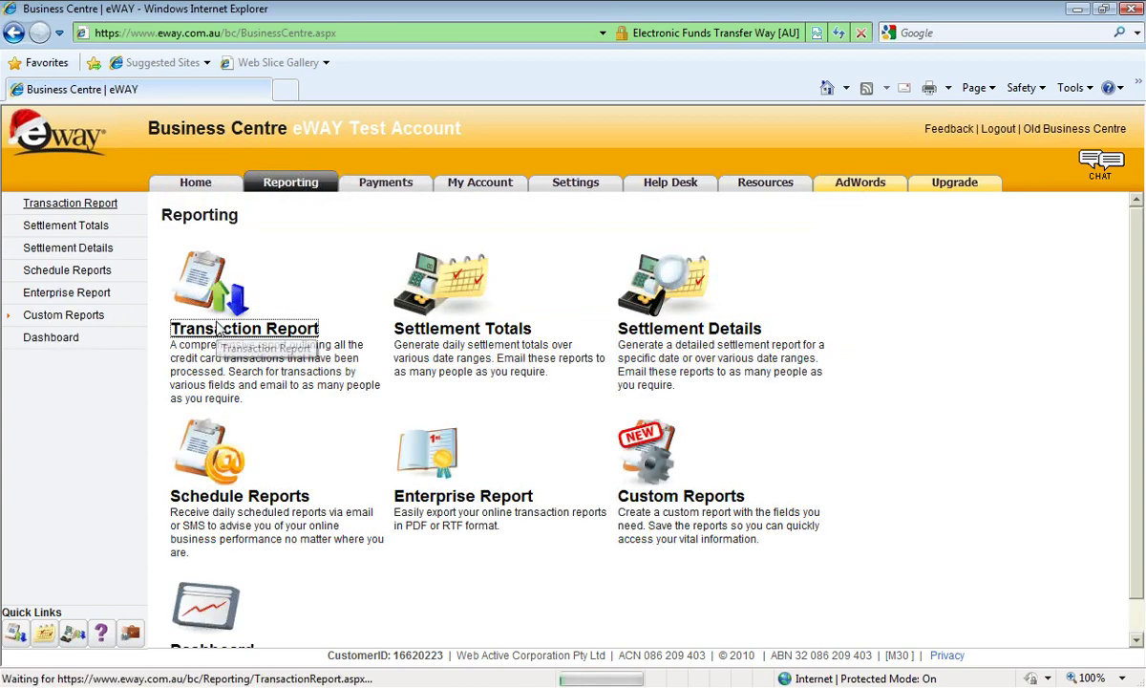
{"action": "scroll", "coordinate": [297, 396], "scroll_direction": "down", "scroll_amount": 5}
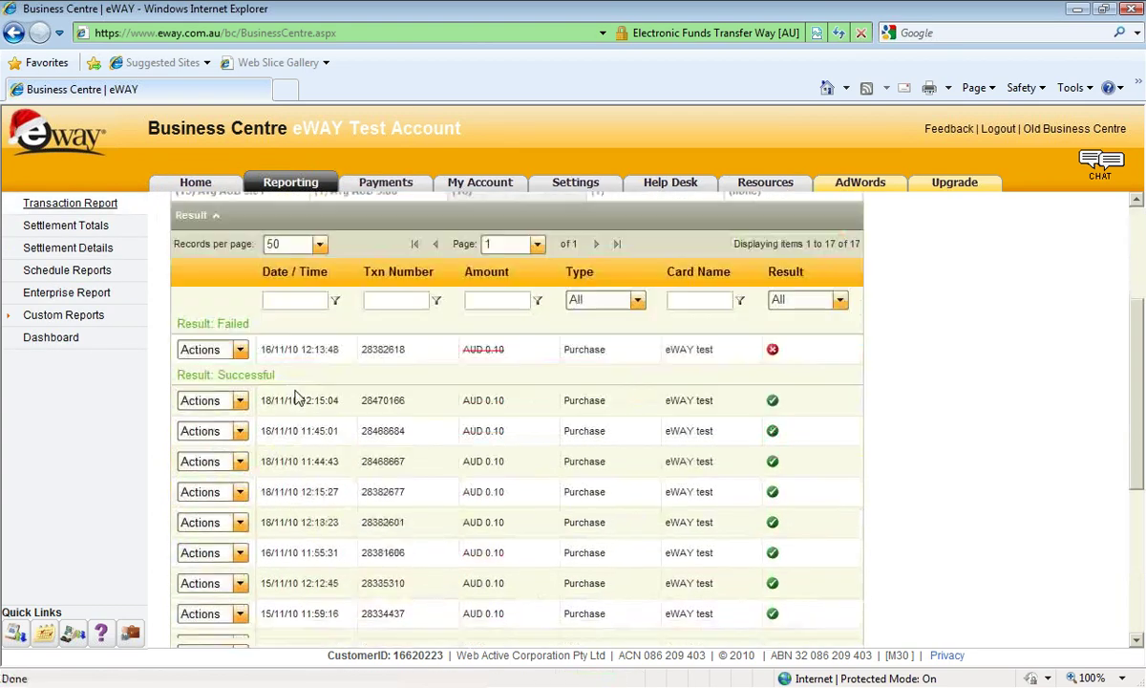
{"action": "scroll", "coordinate": [243, 439], "scroll_direction": "up", "scroll_amount": 1}
Inspect a transaction's Actions list, then open the Email Report form for the Transaction Report.
{"action": "left_click", "coordinate": [240, 421]}
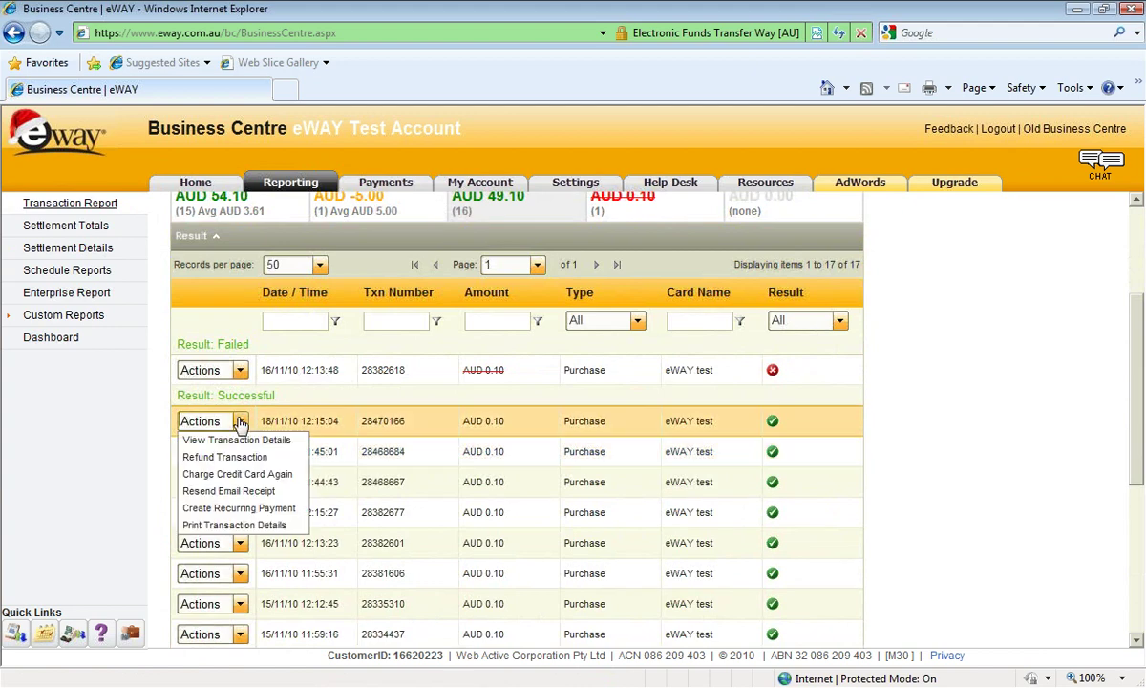
{"action": "left_click", "coordinate": [149, 425]}
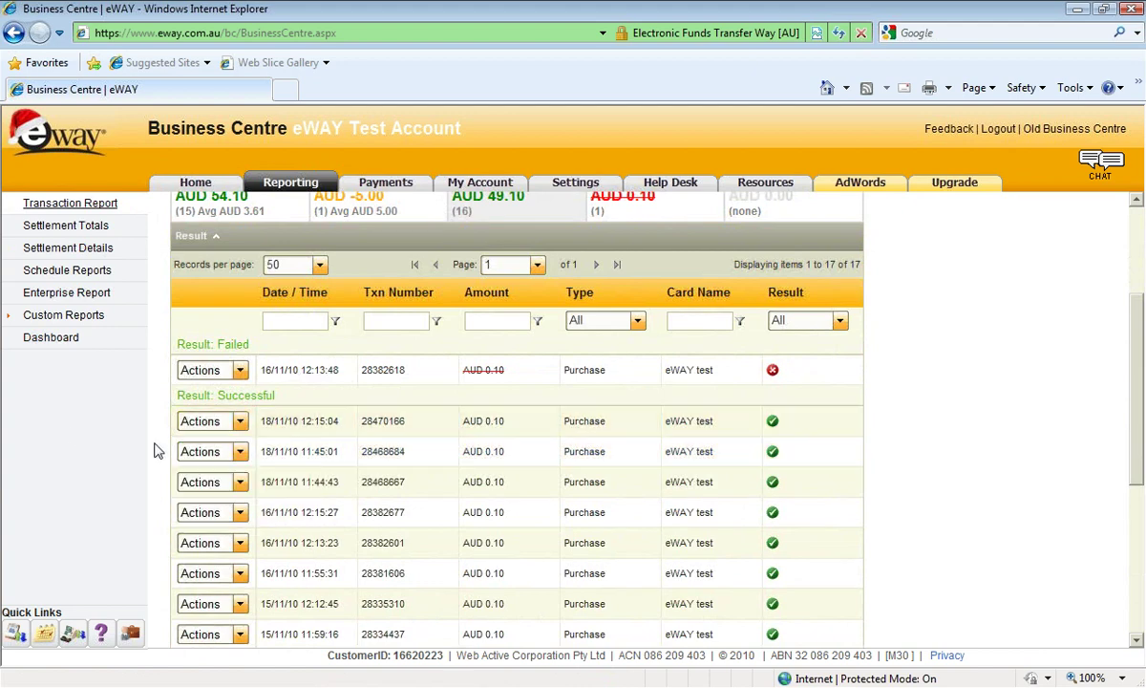
{"action": "left_click", "coordinate": [240, 422]}
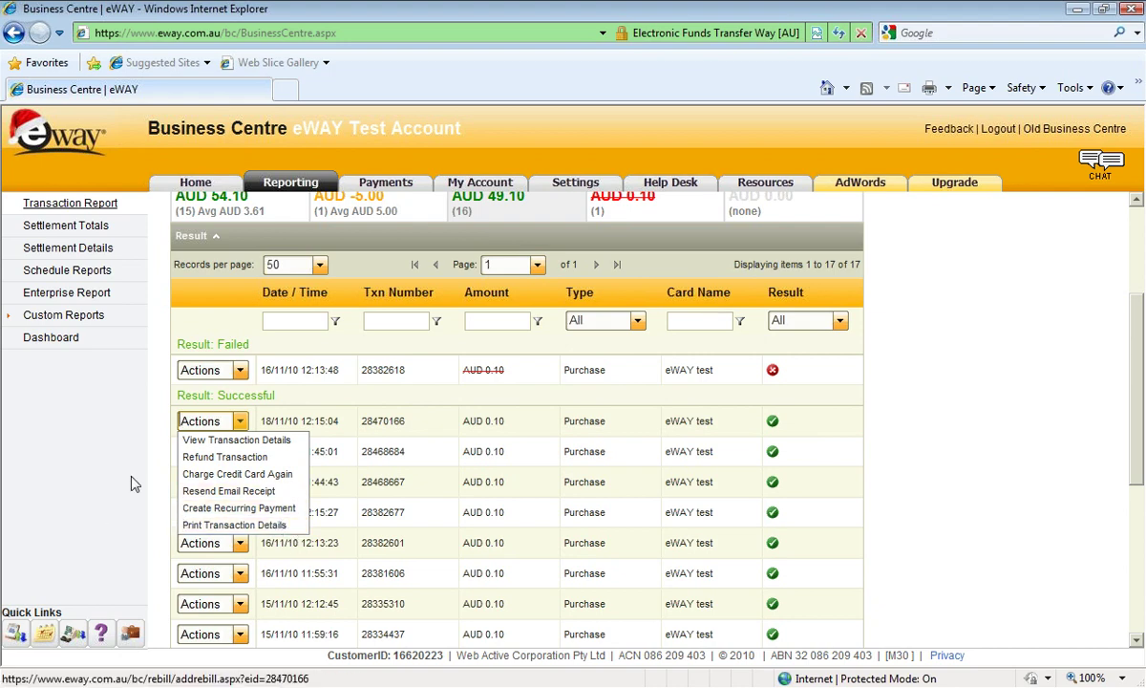
{"action": "left_click", "coordinate": [97, 481]}
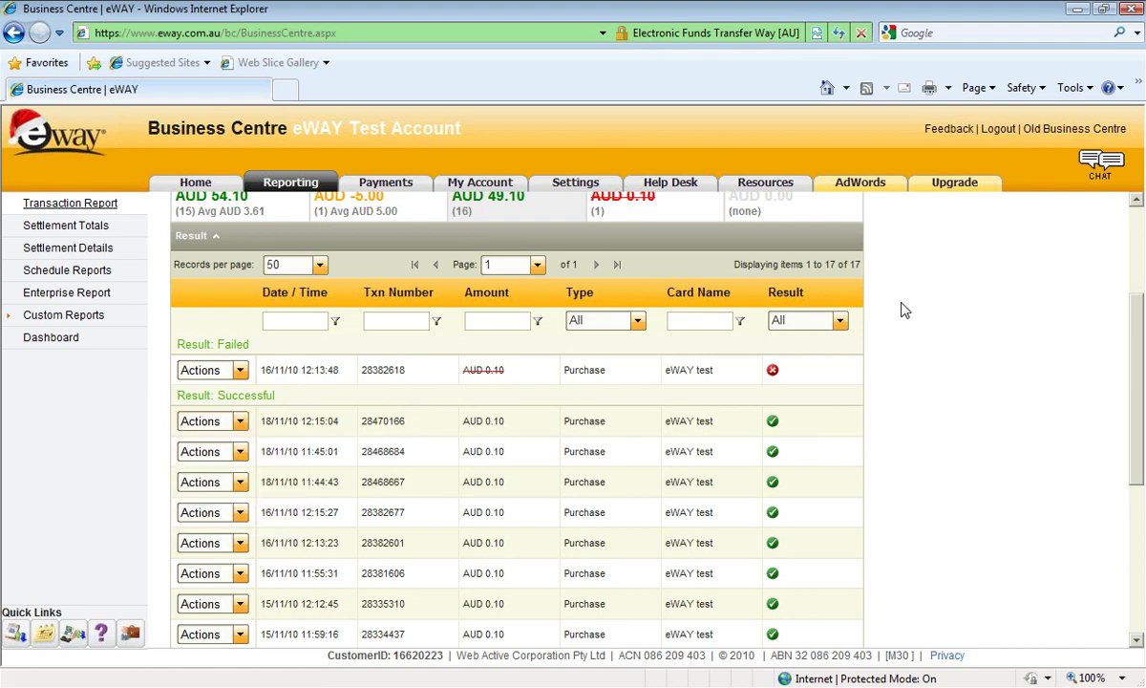
{"action": "scroll", "coordinate": [1069, 378], "scroll_direction": "up", "scroll_amount": 3}
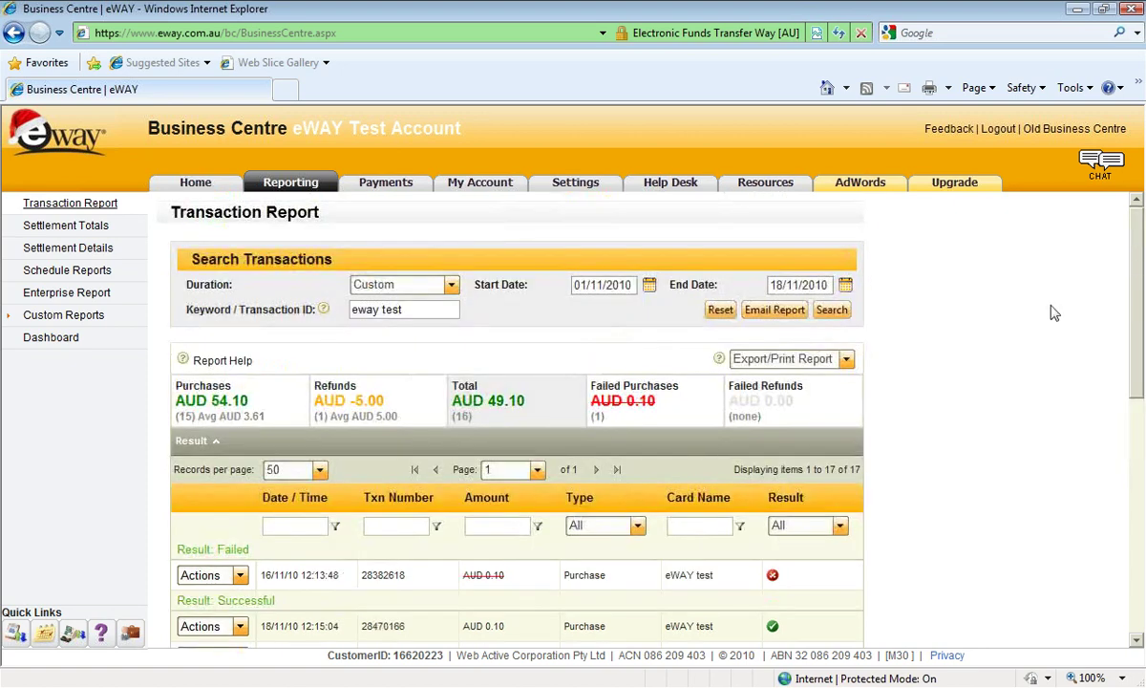
{"action": "left_click", "coordinate": [755, 317]}
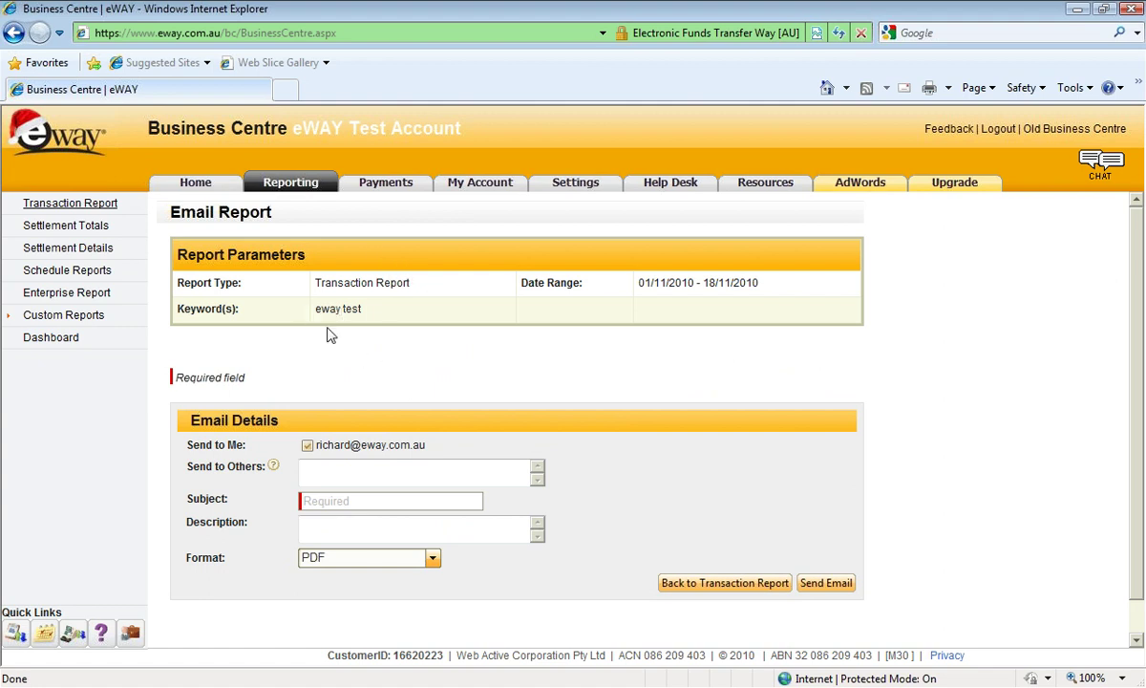
Add two extra recipient e-mail addresses in the Send to Others field.
{"action": "scroll", "coordinate": [339, 409], "scroll_direction": "down", "scroll_amount": 1}
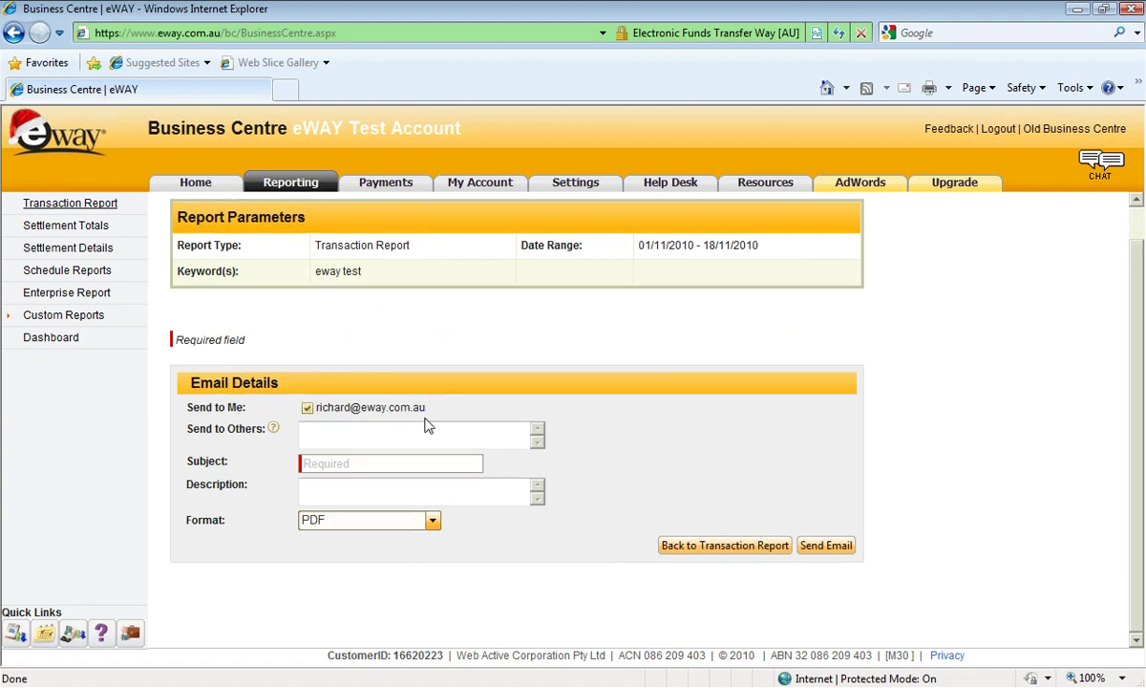
{"action": "left_click_drag", "start_coordinate": [428, 408], "coordinate": [352, 409]}
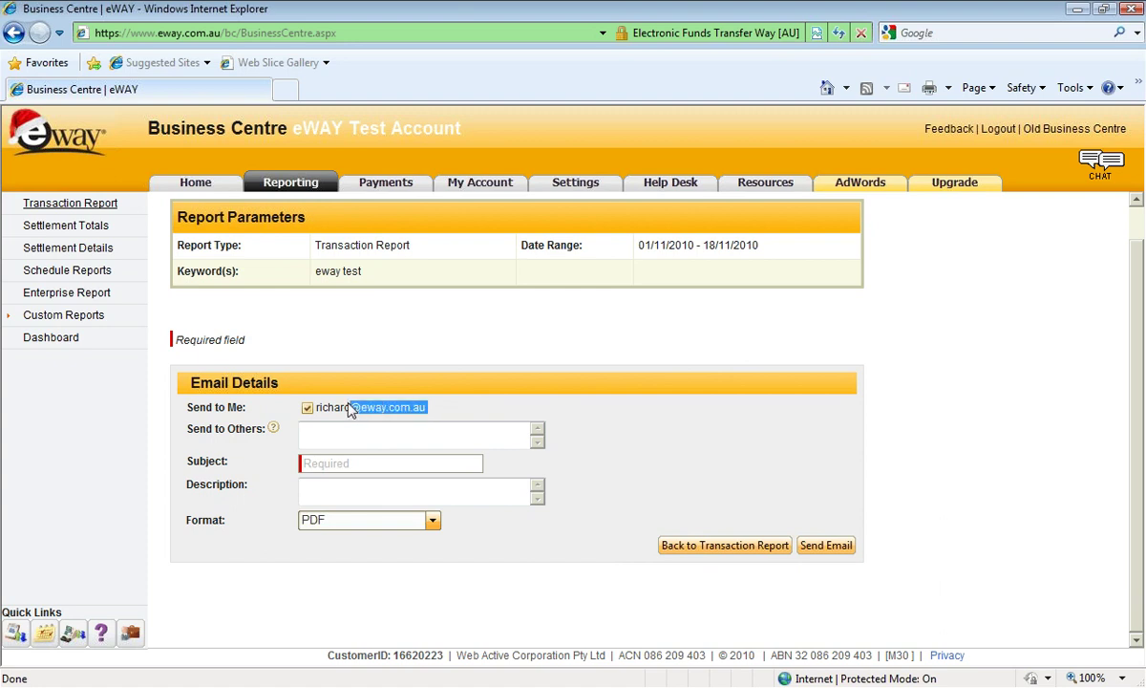
{"action": "left_click", "coordinate": [338, 431]}
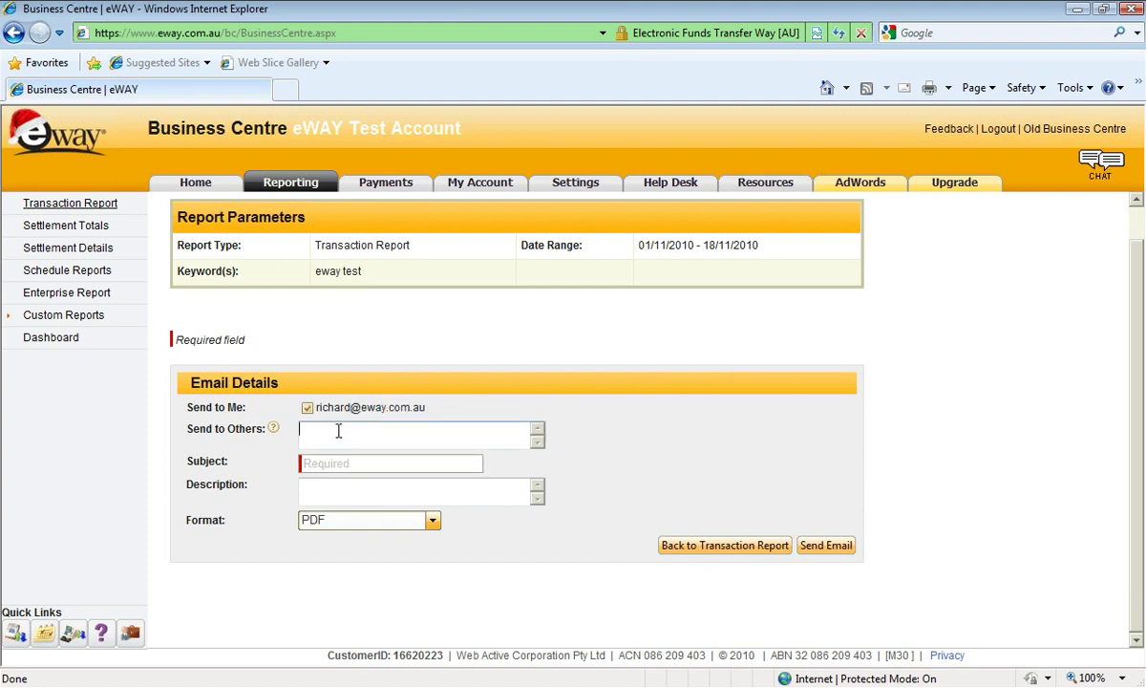
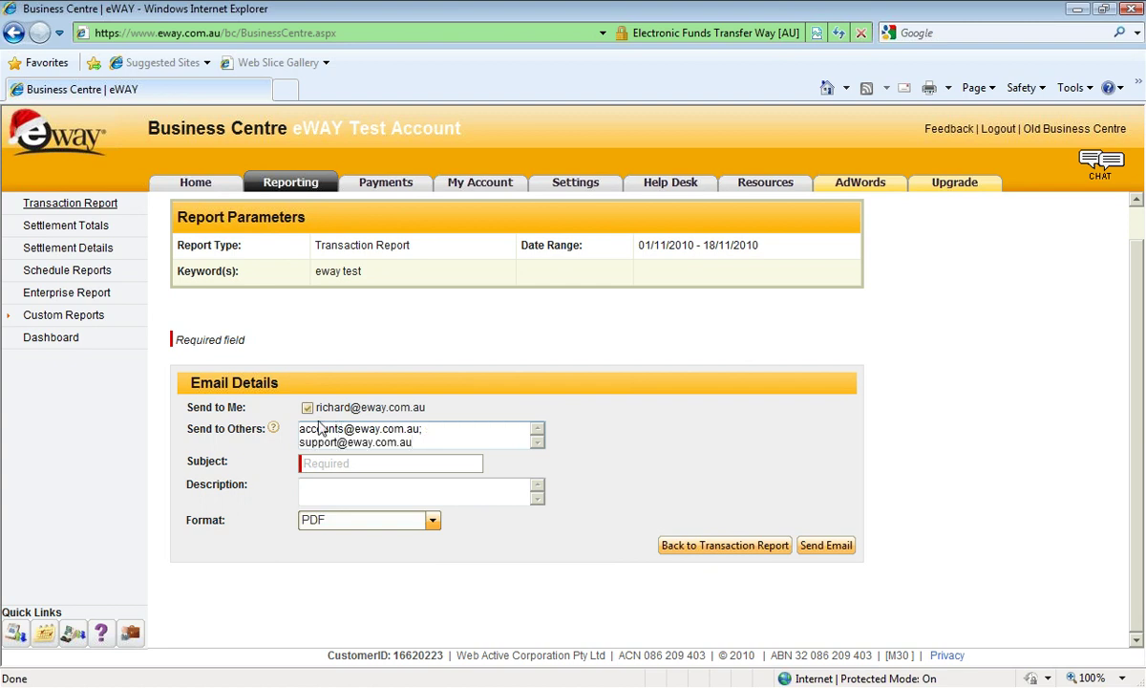
Enter the subject 'Today's Report' and the description 'Please review.'.
{"action": "left_click", "coordinate": [344, 462]}
{"action": "type", "text": "Today's "}
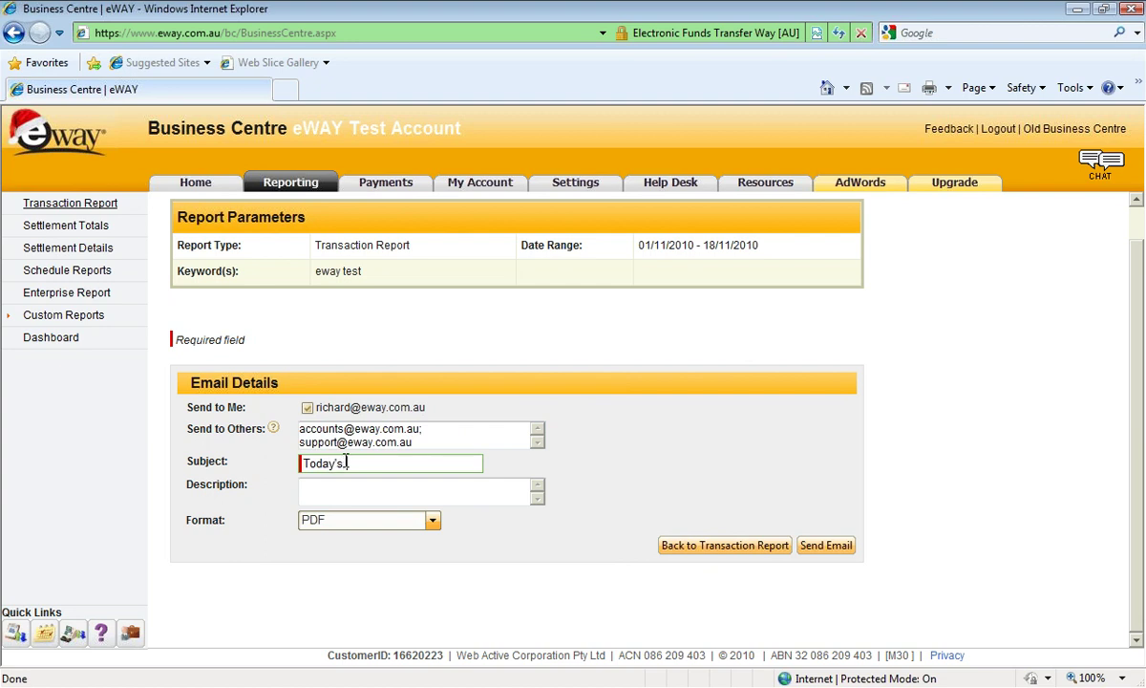
{"action": "type", "text": "Repor"}
{"action": "type", "text": "se review"}
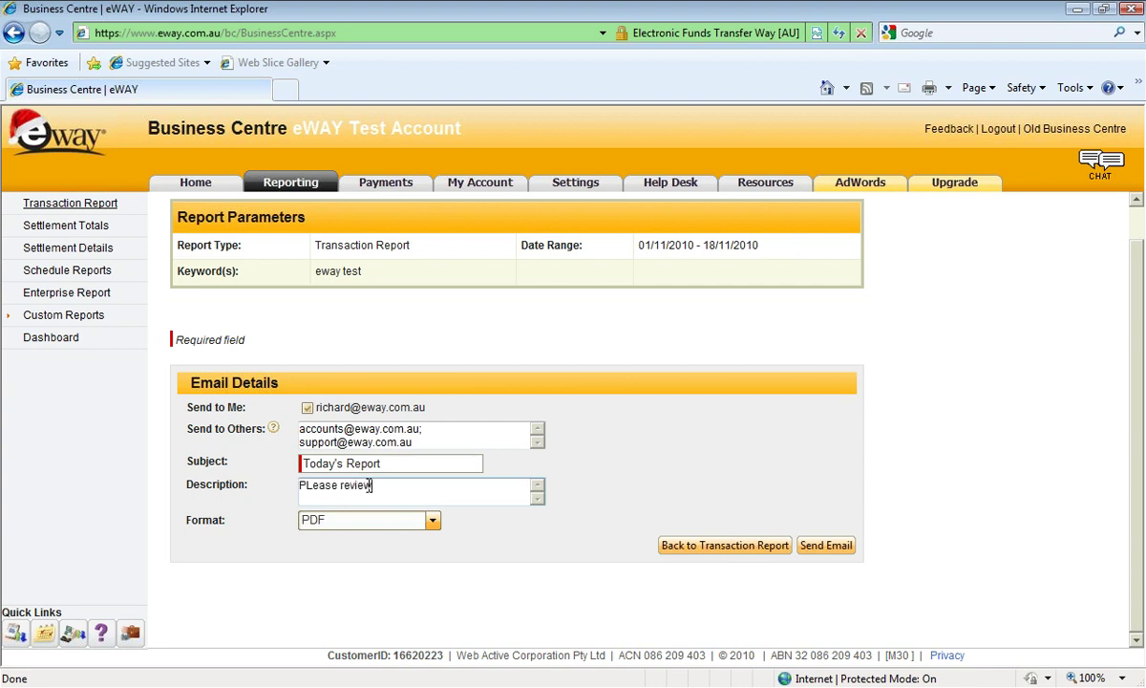
{"action": "type", "text": "."}
{"action": "left_click", "coordinate": [312, 485]}
{"action": "key", "text": "BackSpace"}
{"action": "type", "text": "l"}
{"action": "key", "text": "BackSpace"}
{"action": "key", "text": "BackSpace"}
{"action": "key", "text": "BackSpace"}
{"action": "type", "text": "L"}
{"action": "key", "text": "BackSpace"}
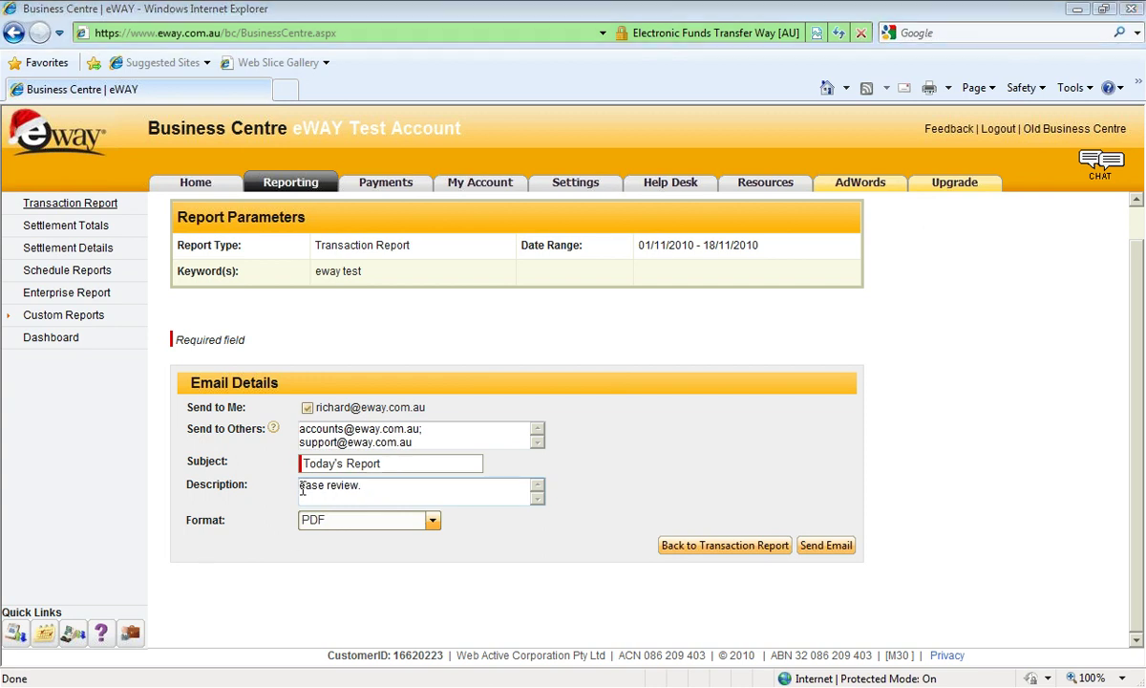
{"action": "type", "text": "Pl"}
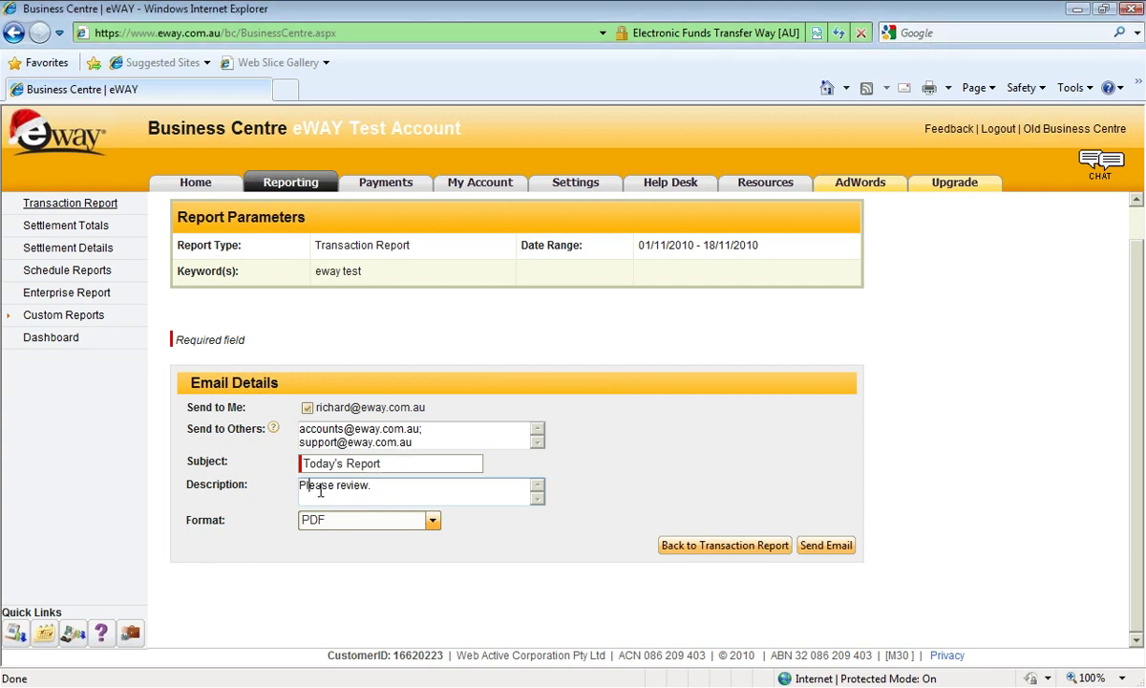
Keep PDF as the report format and send the e-mail.
{"action": "left_click", "coordinate": [380, 523]}
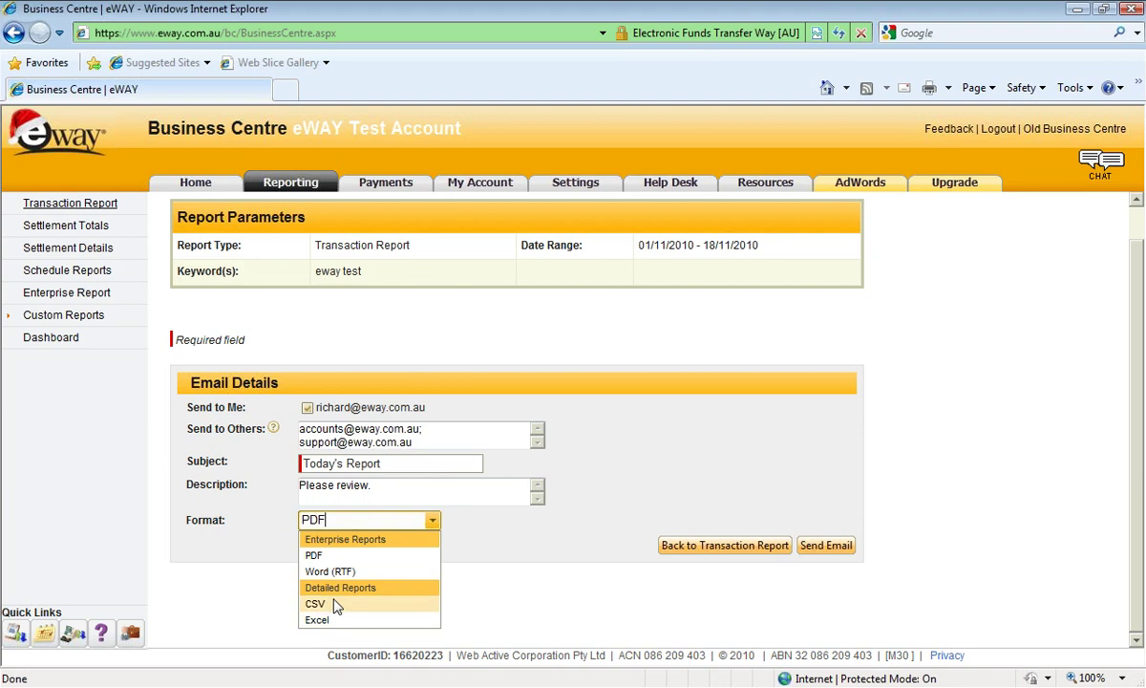
{"action": "left_click", "coordinate": [846, 544]}
{"action": "left_click", "coordinate": [845, 545]}
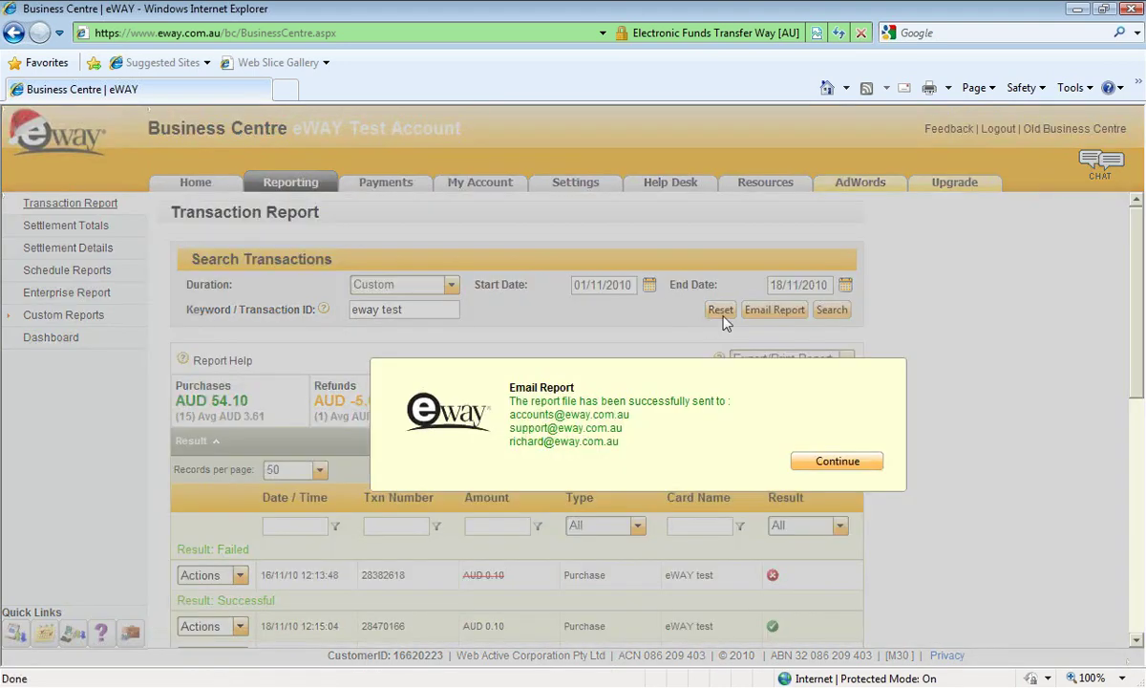
Dismiss the e-mail confirmation, export the report as PDF and allow the blocked download.
{"action": "left_click", "coordinate": [837, 461]}
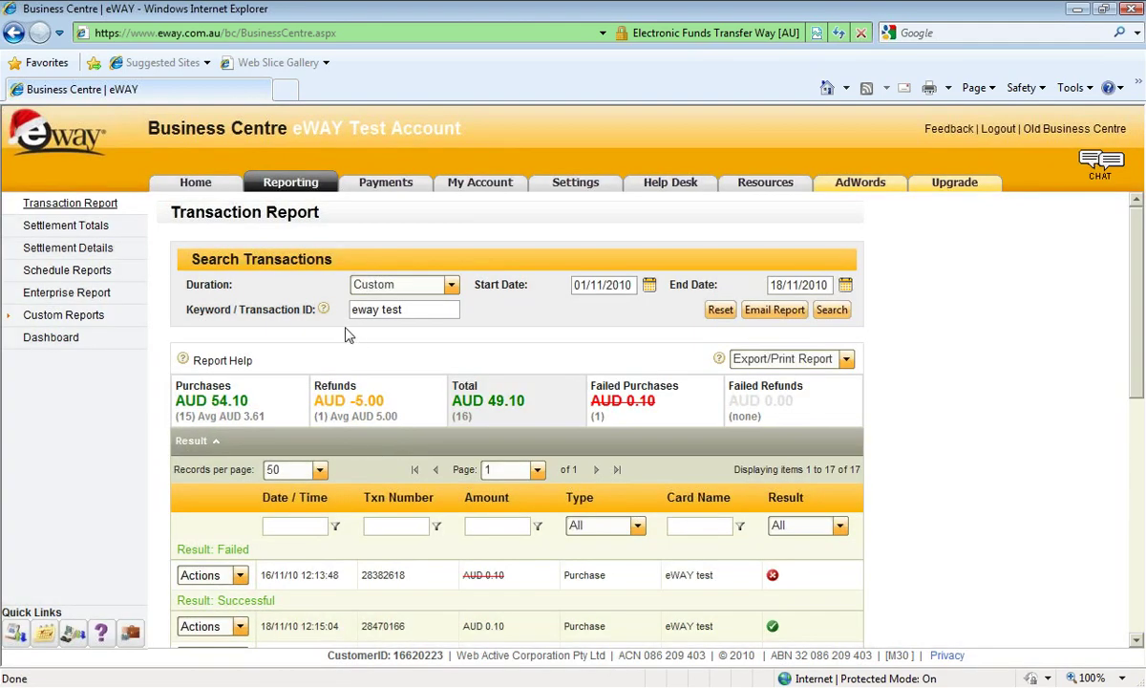
{"action": "left_click", "coordinate": [846, 360]}
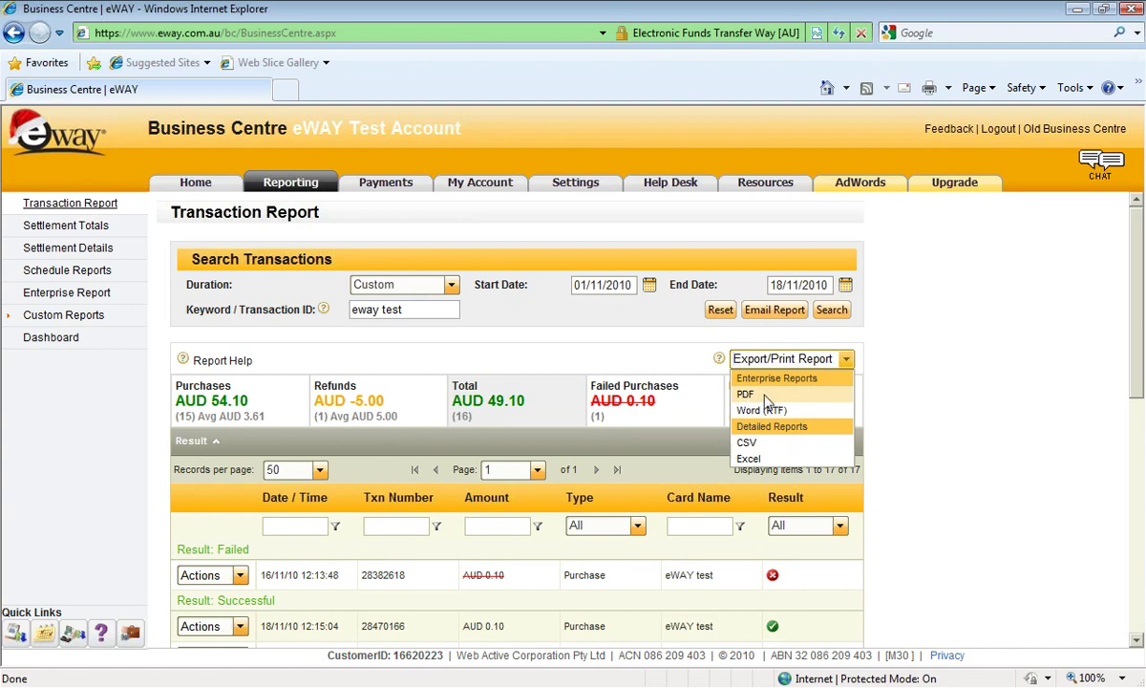
{"action": "left_click", "coordinate": [764, 396]}
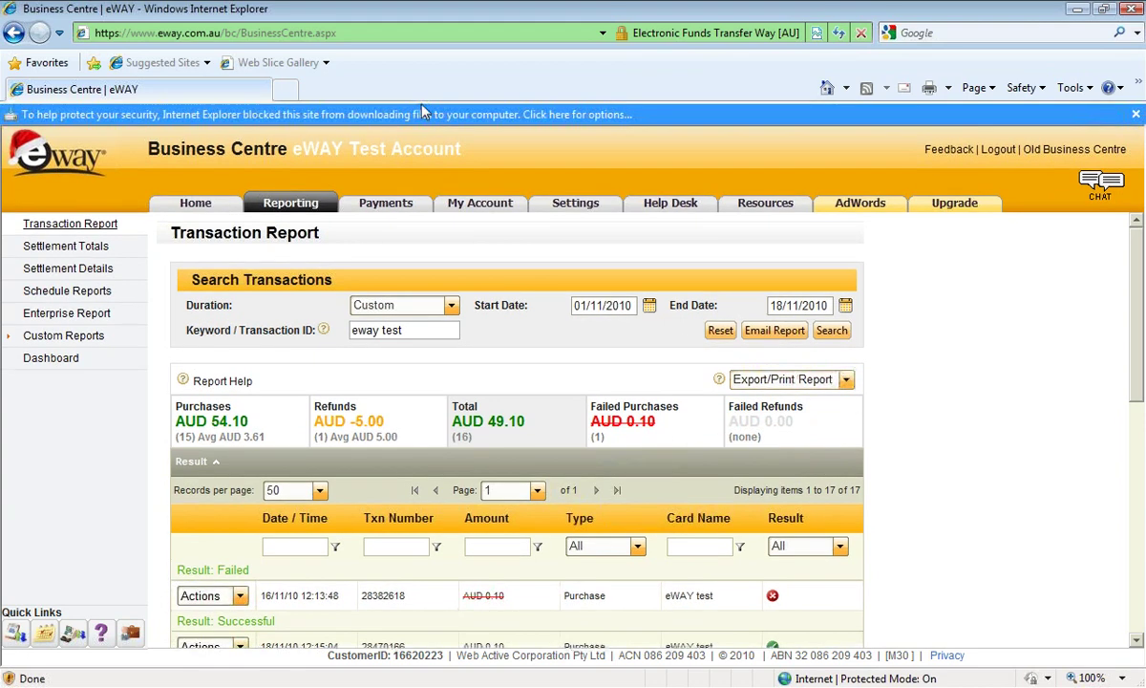
{"action": "left_click", "coordinate": [427, 114]}
{"action": "left_click", "coordinate": [441, 118]}
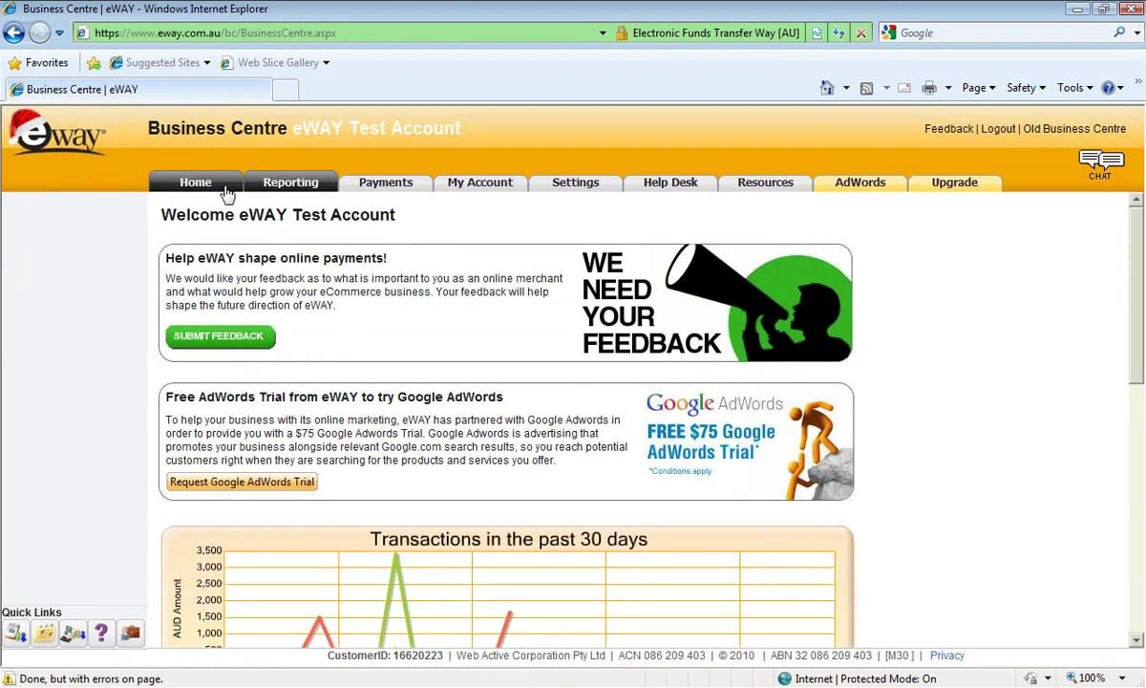
Reopen the Transaction Report, export it as PDF again and open the downloaded file.
{"action": "left_click", "coordinate": [267, 183]}
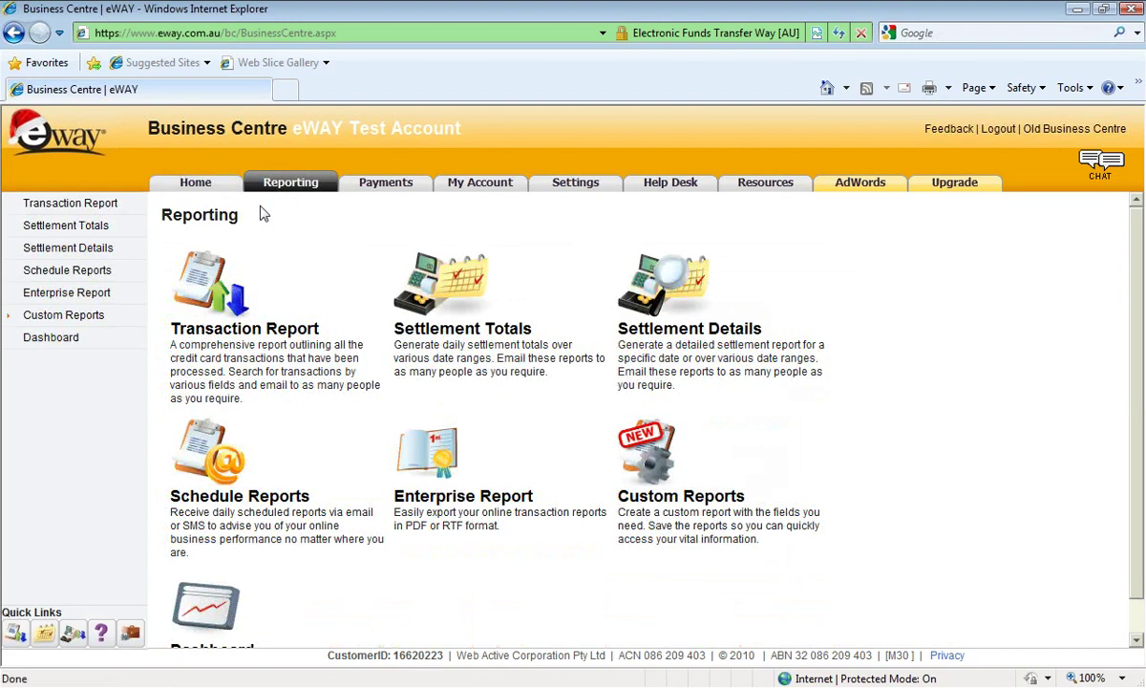
{"action": "left_click", "coordinate": [196, 320]}
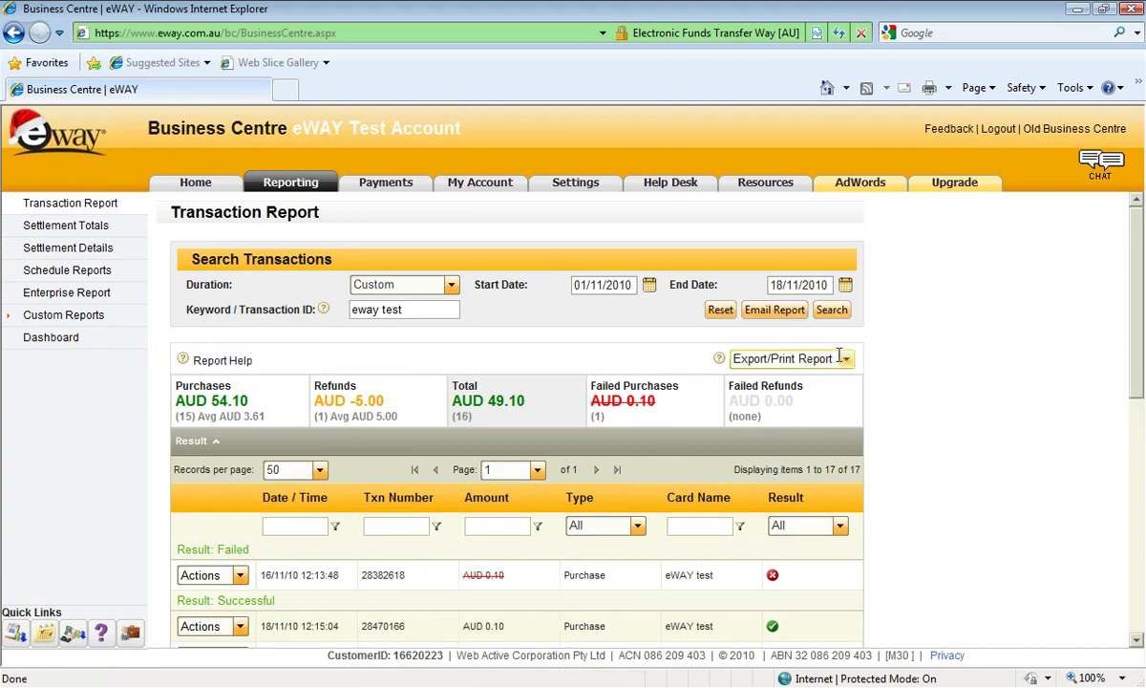
{"action": "left_click", "coordinate": [845, 359]}
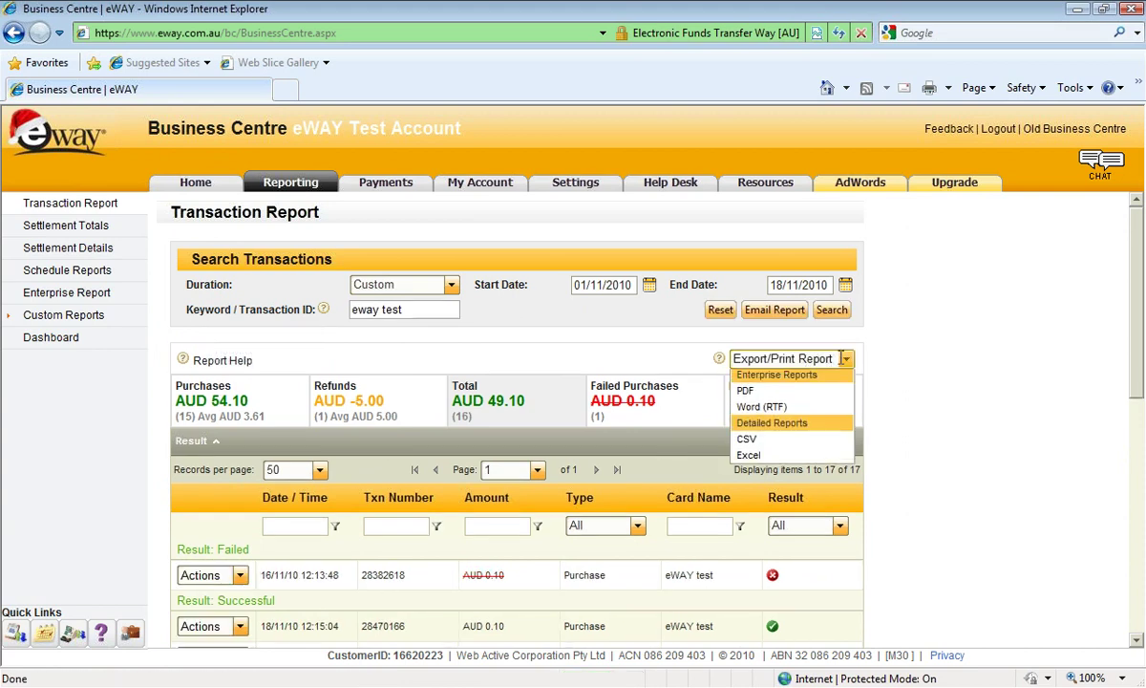
{"action": "left_click", "coordinate": [745, 394]}
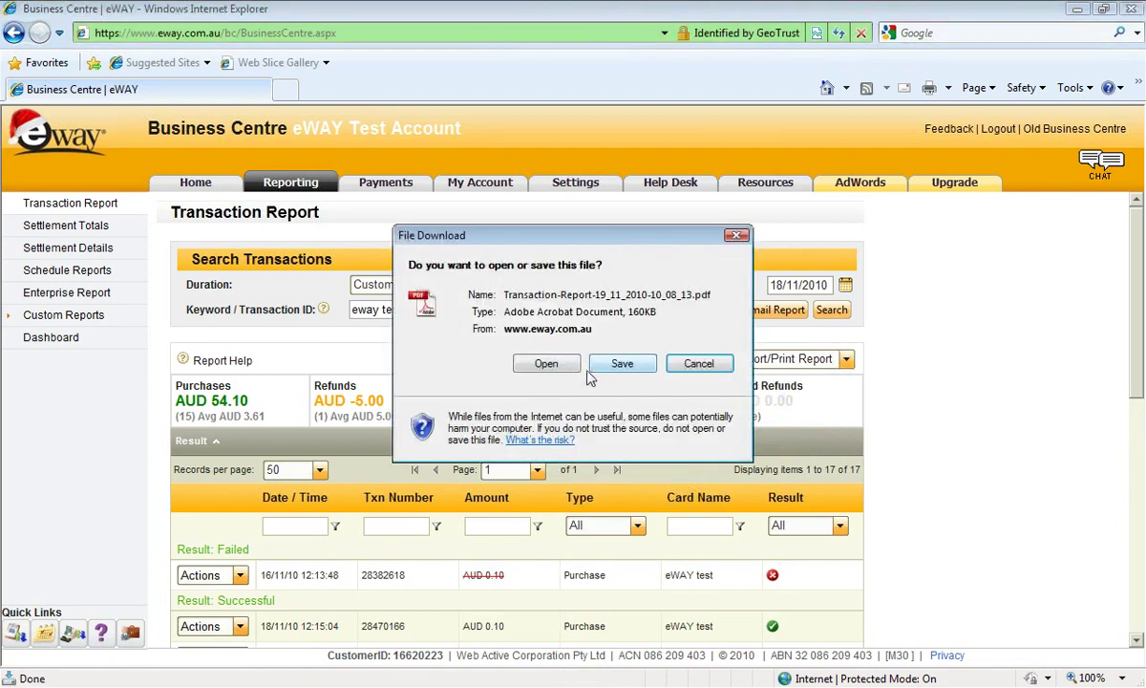
{"action": "left_click", "coordinate": [547, 365]}
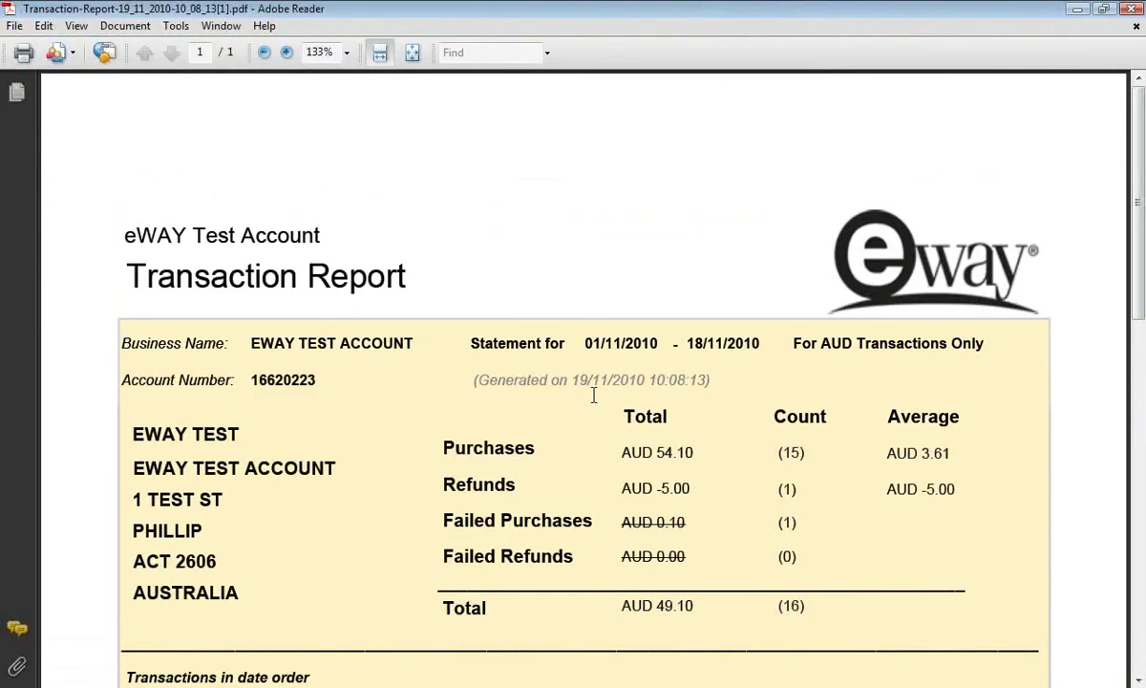
{"action": "scroll", "coordinate": [496, 181], "scroll_direction": "down", "scroll_amount": 1}
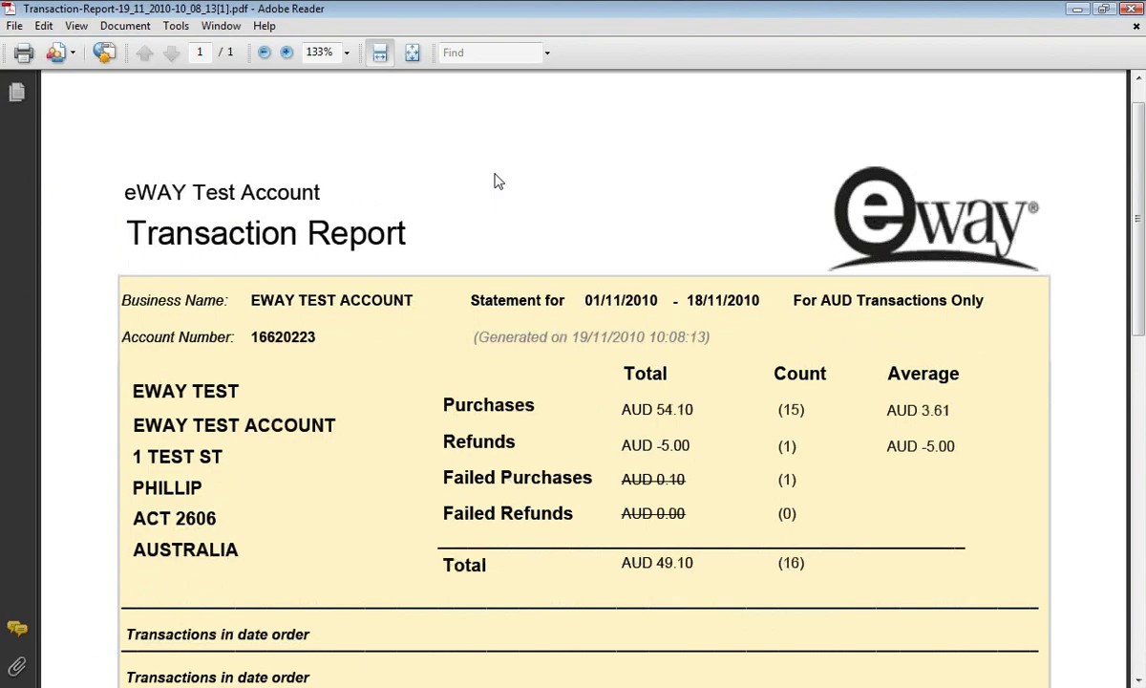
{"action": "scroll", "coordinate": [495, 182], "scroll_direction": "down", "scroll_amount": 1}
{"action": "scroll", "coordinate": [493, 176], "scroll_direction": "down", "scroll_amount": 4}
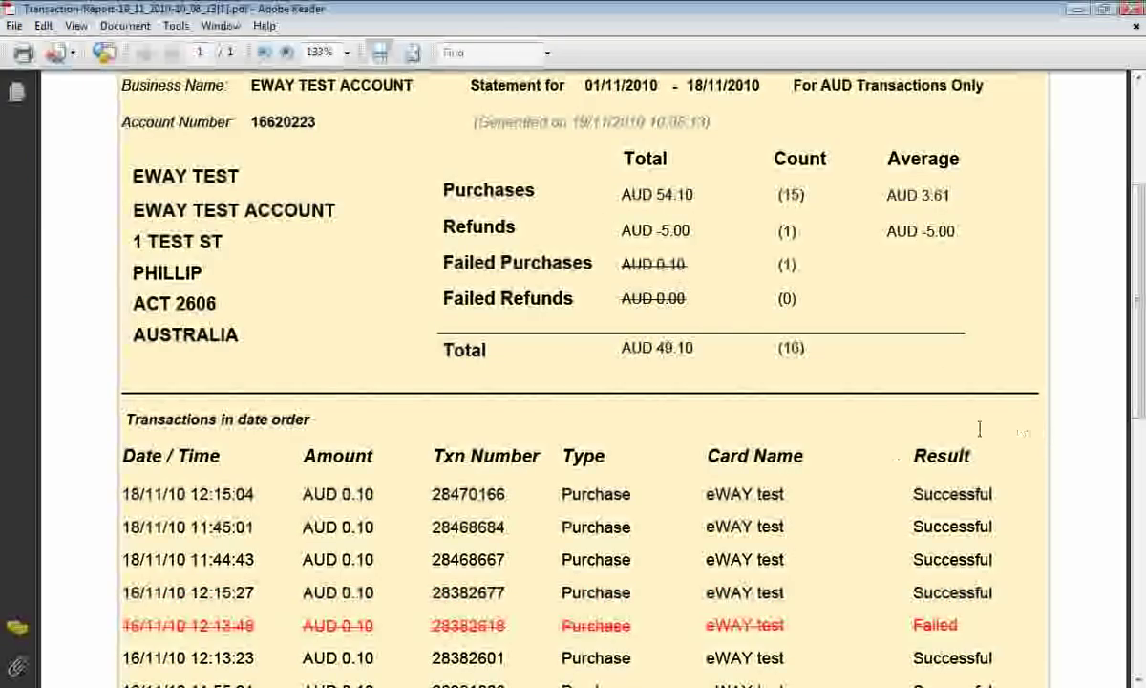
{"action": "scroll", "coordinate": [877, 396], "scroll_direction": "down", "scroll_amount": 5}
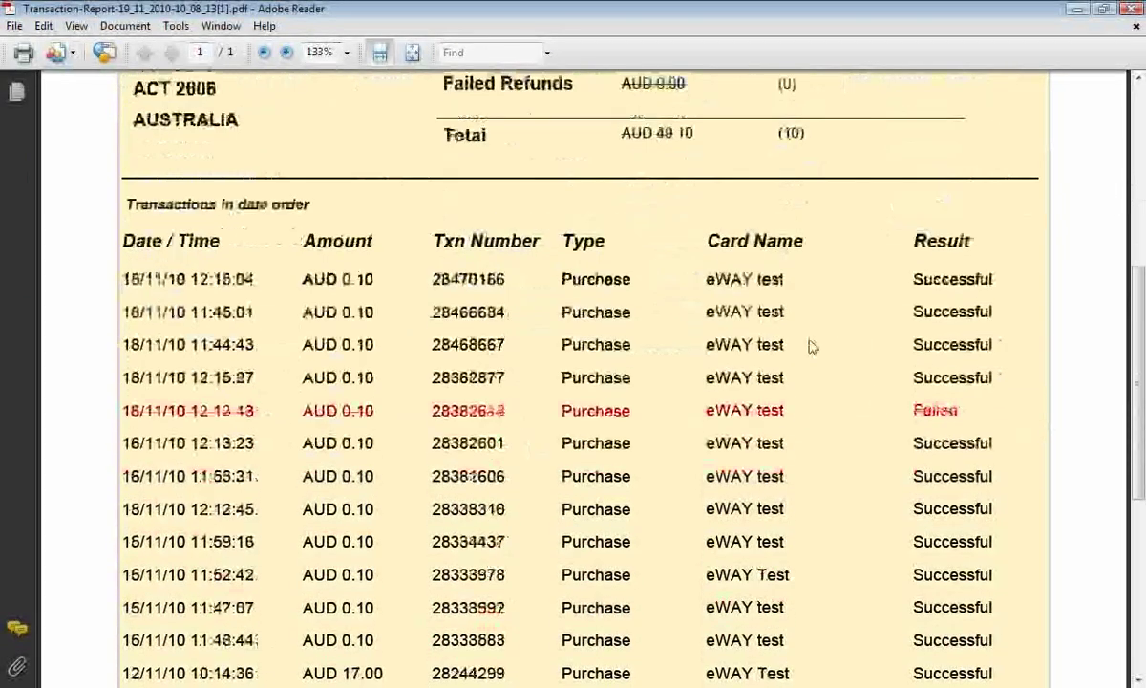
{"action": "scroll", "coordinate": [863, 460], "scroll_direction": "down", "scroll_amount": 10}
{"action": "scroll", "coordinate": [857, 530], "scroll_direction": "up", "scroll_amount": 15}
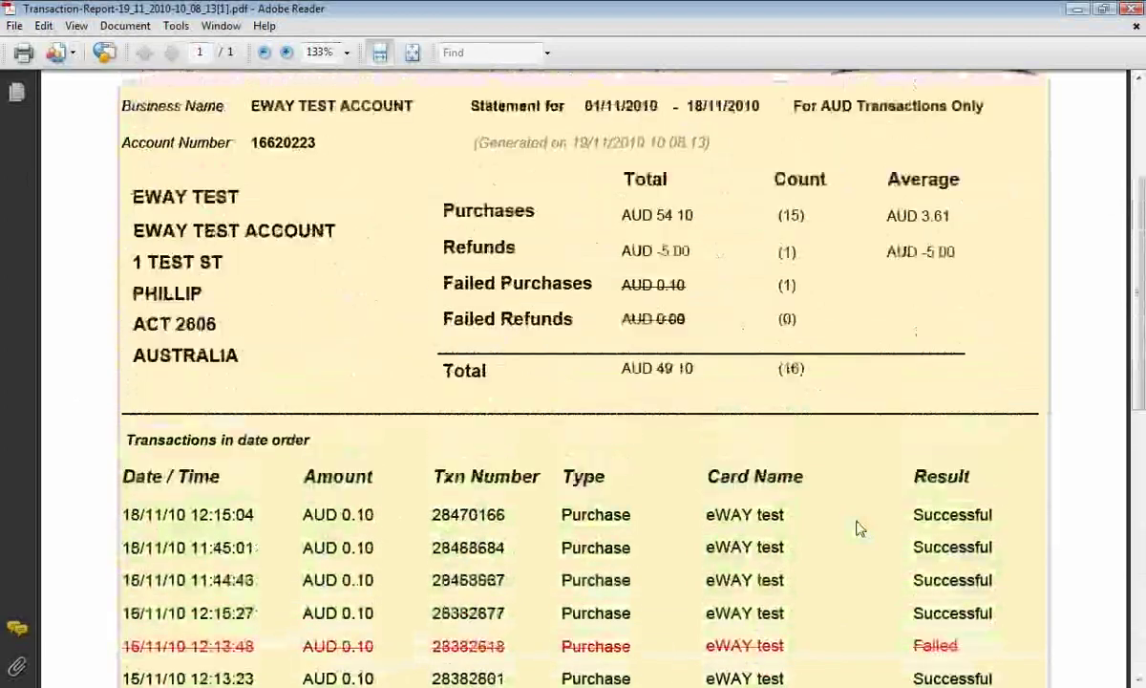
{"action": "scroll", "coordinate": [857, 528], "scroll_direction": "up", "scroll_amount": 5}
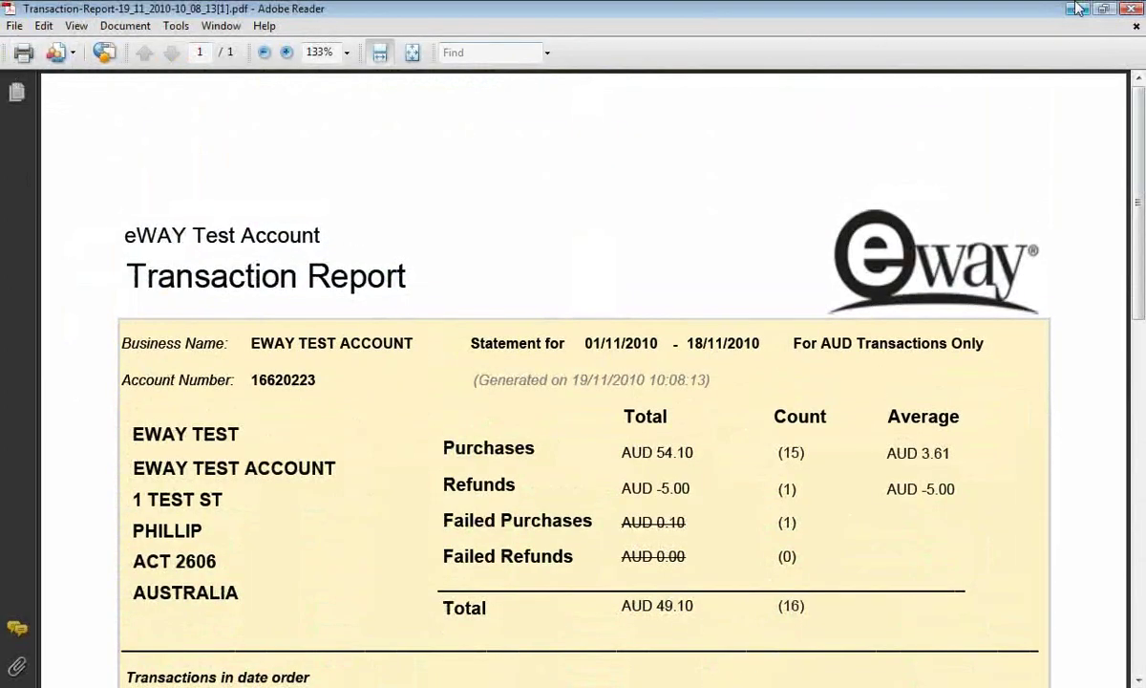
Close Adobe Reader, review the 17-result Transaction Report, then go to Settlement Totals.
{"action": "left_click", "coordinate": [1131, 10]}
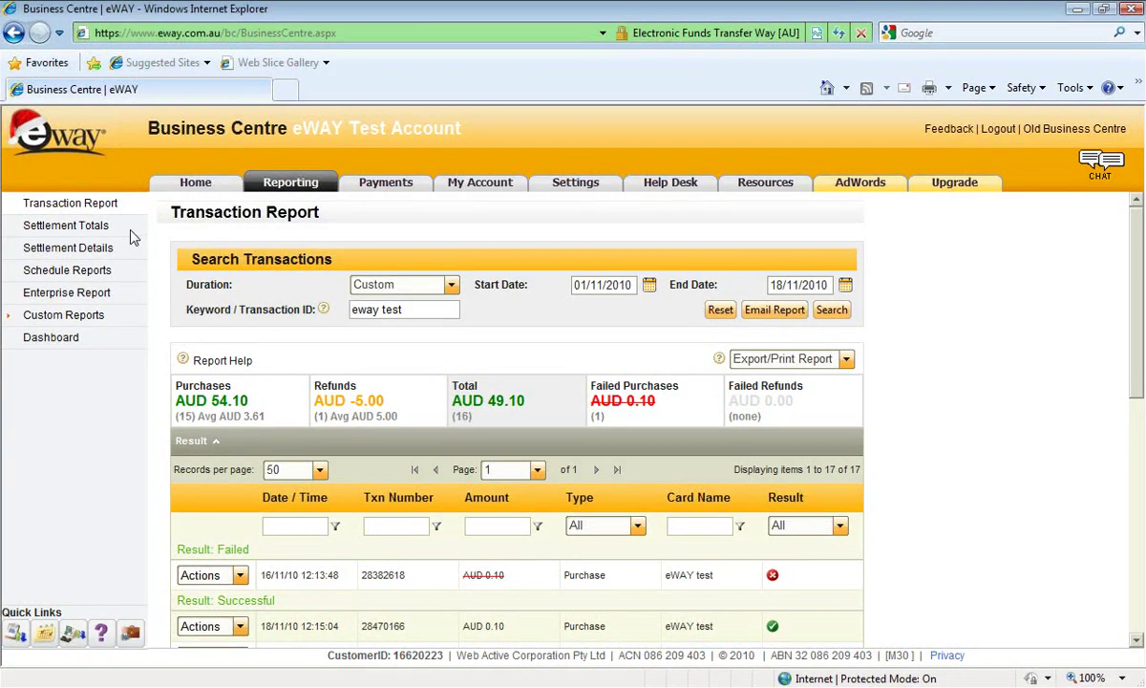
{"action": "scroll", "coordinate": [178, 231], "scroll_direction": "down", "scroll_amount": 3}
{"action": "scroll", "coordinate": [178, 231], "scroll_direction": "up", "scroll_amount": 3}
{"action": "scroll", "coordinate": [1139, 380], "scroll_direction": "down", "scroll_amount": 5}
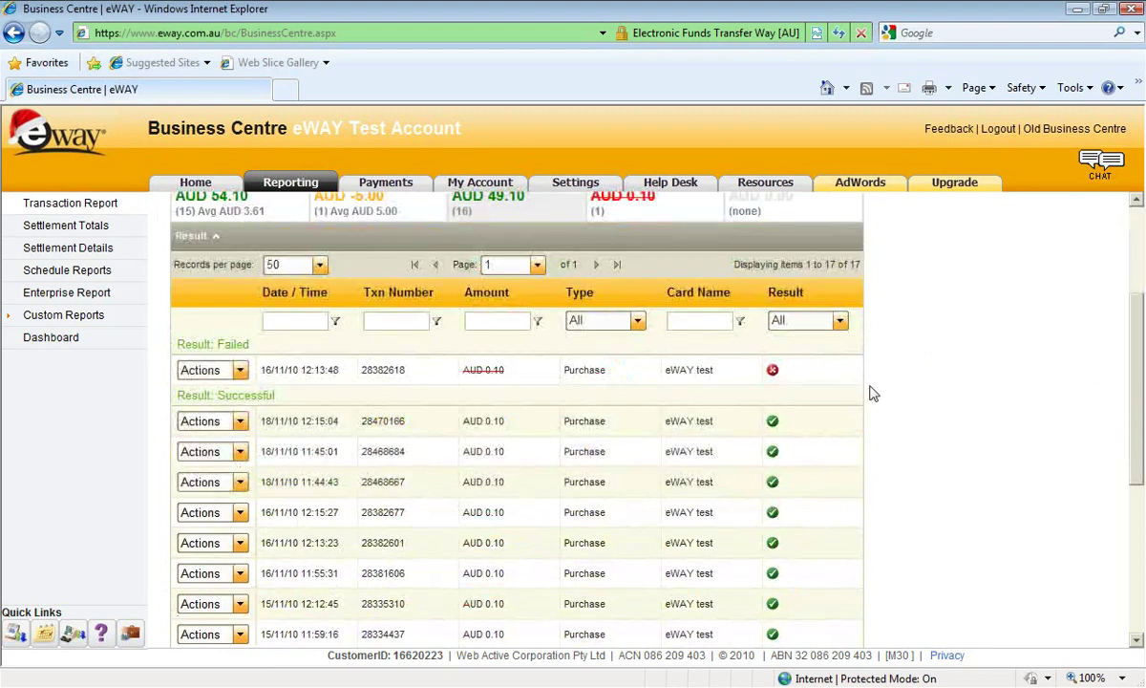
{"action": "scroll", "coordinate": [920, 344], "scroll_direction": "up", "scroll_amount": 5}
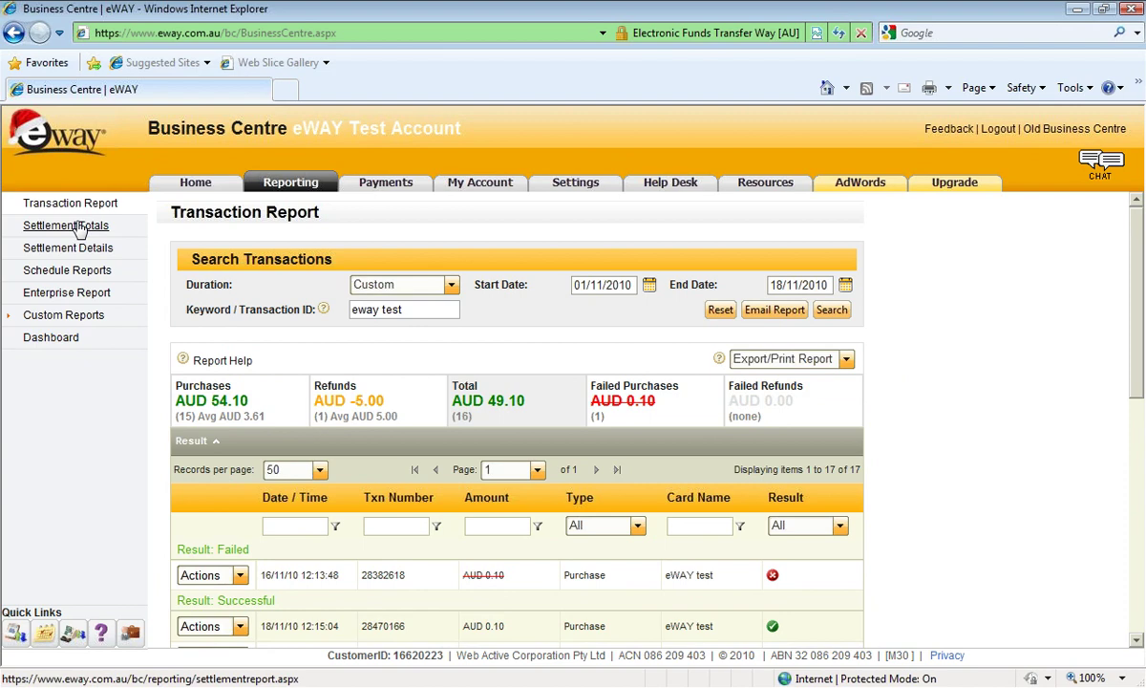
{"action": "left_click", "coordinate": [47, 228]}
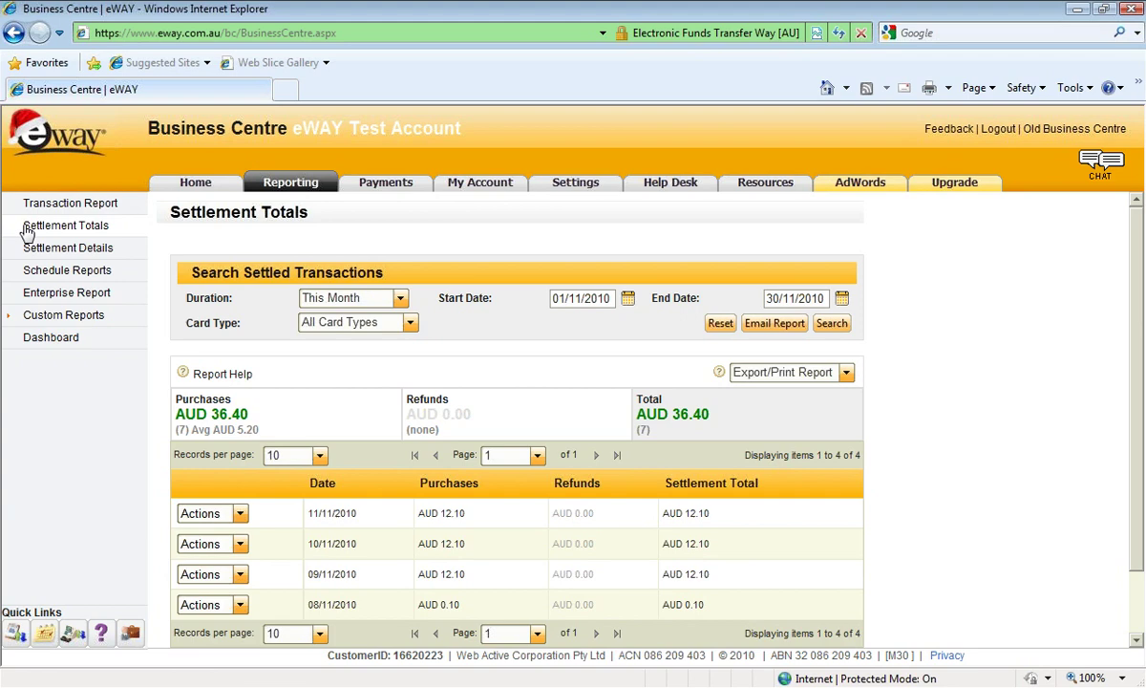
Open Schedule Reports and keep the daily email send time at 6:00, then go to Custom Reports.
{"action": "left_click", "coordinate": [63, 273]}
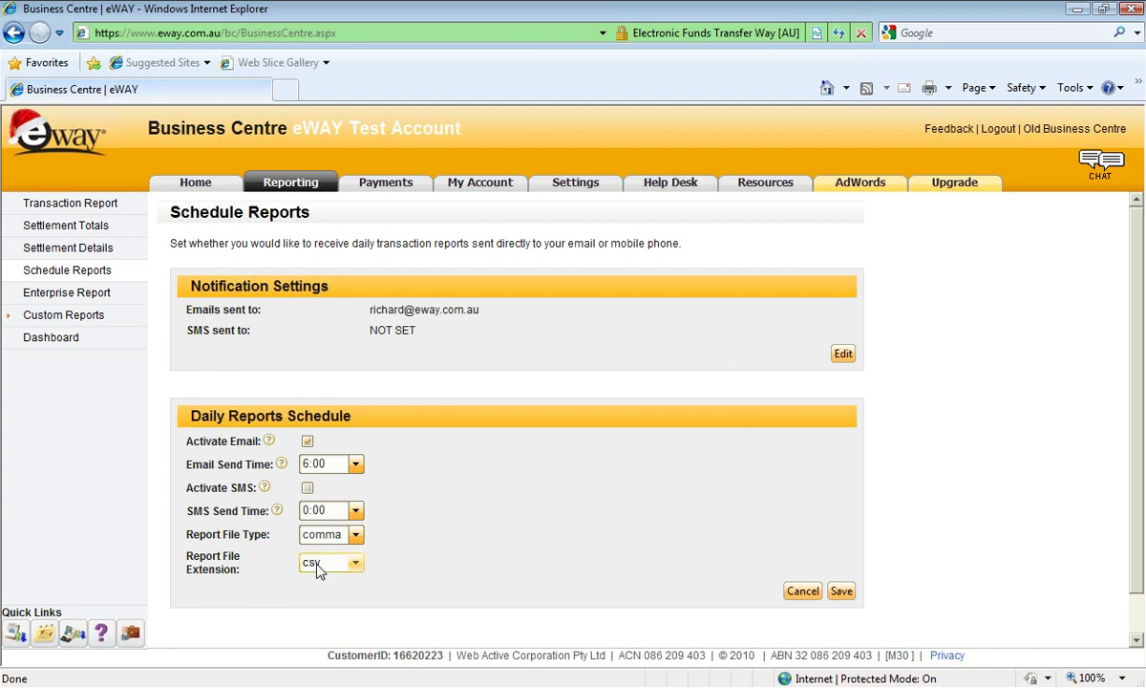
{"action": "left_click", "coordinate": [325, 464]}
{"action": "left_click", "coordinate": [423, 442]}
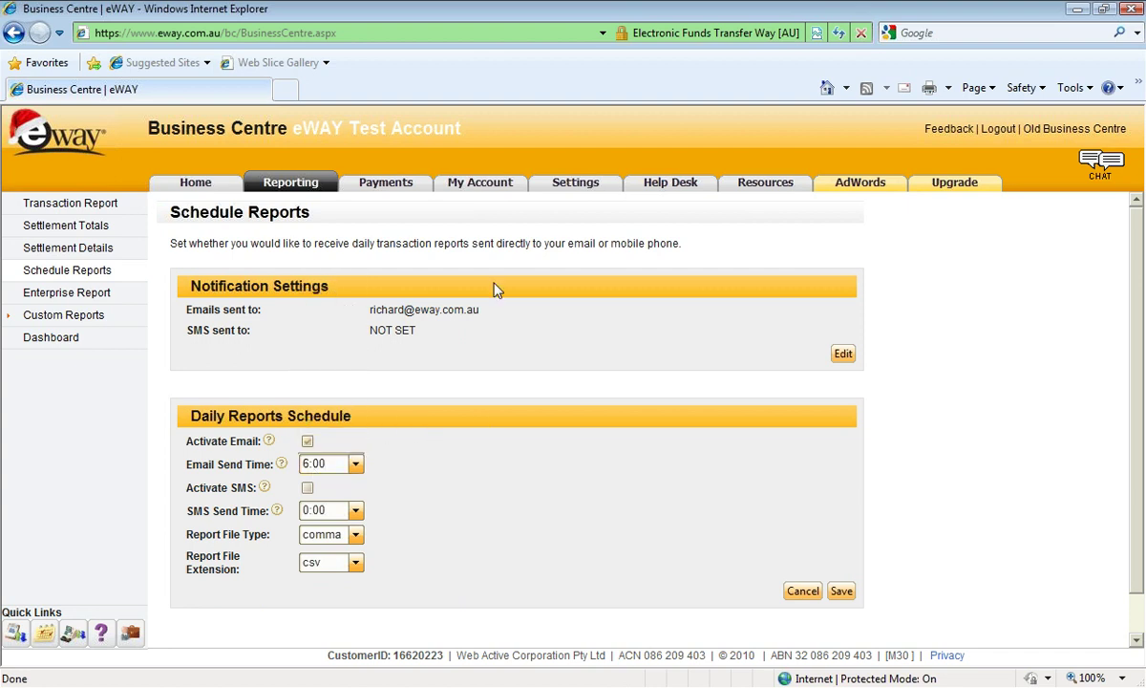
{"action": "left_click", "coordinate": [63, 315]}
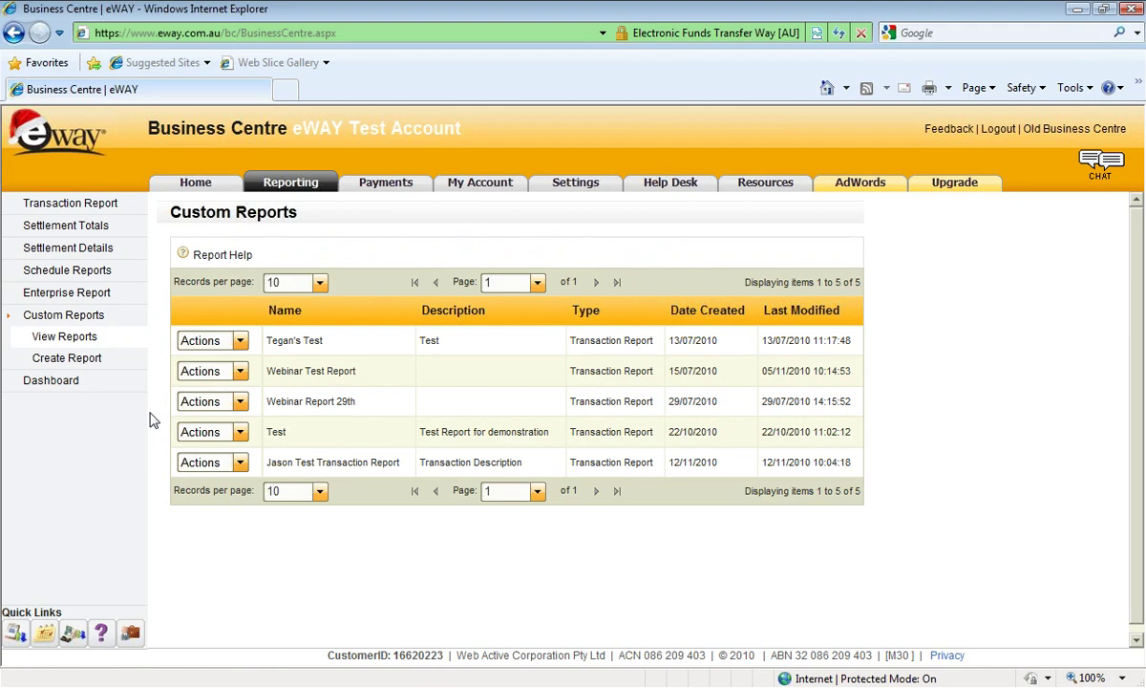
Revisit the Transaction Report, then return to the list of five saved custom reports.
{"action": "left_click", "coordinate": [62, 206]}
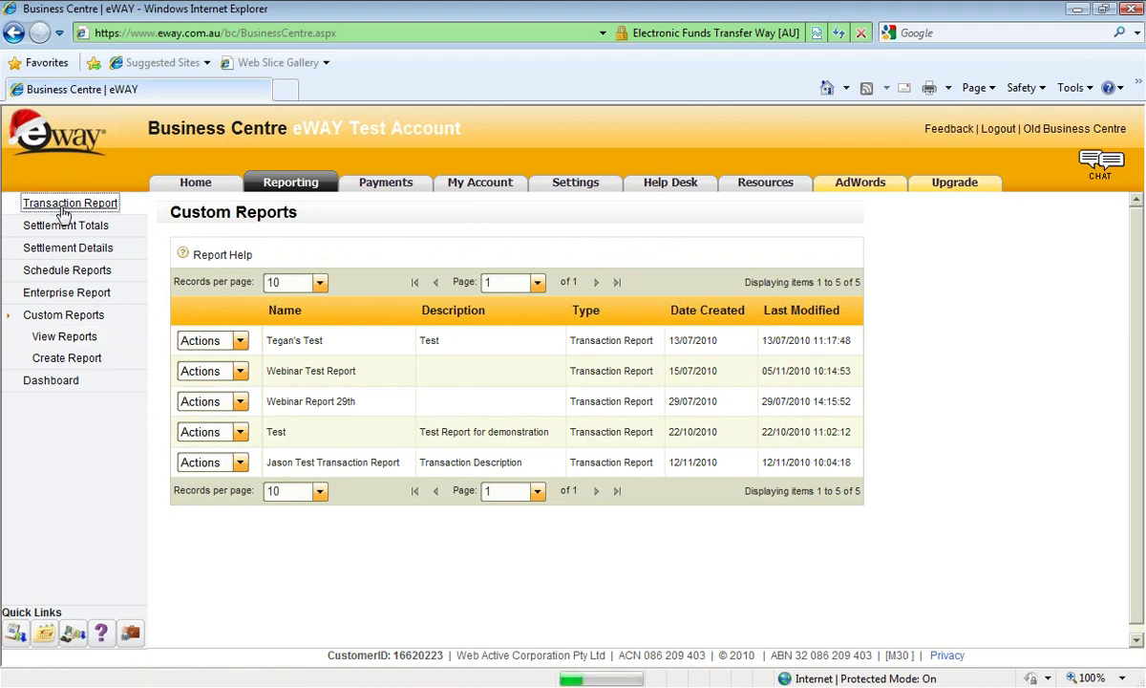
{"action": "scroll", "coordinate": [566, 200], "scroll_direction": "down", "scroll_amount": 4}
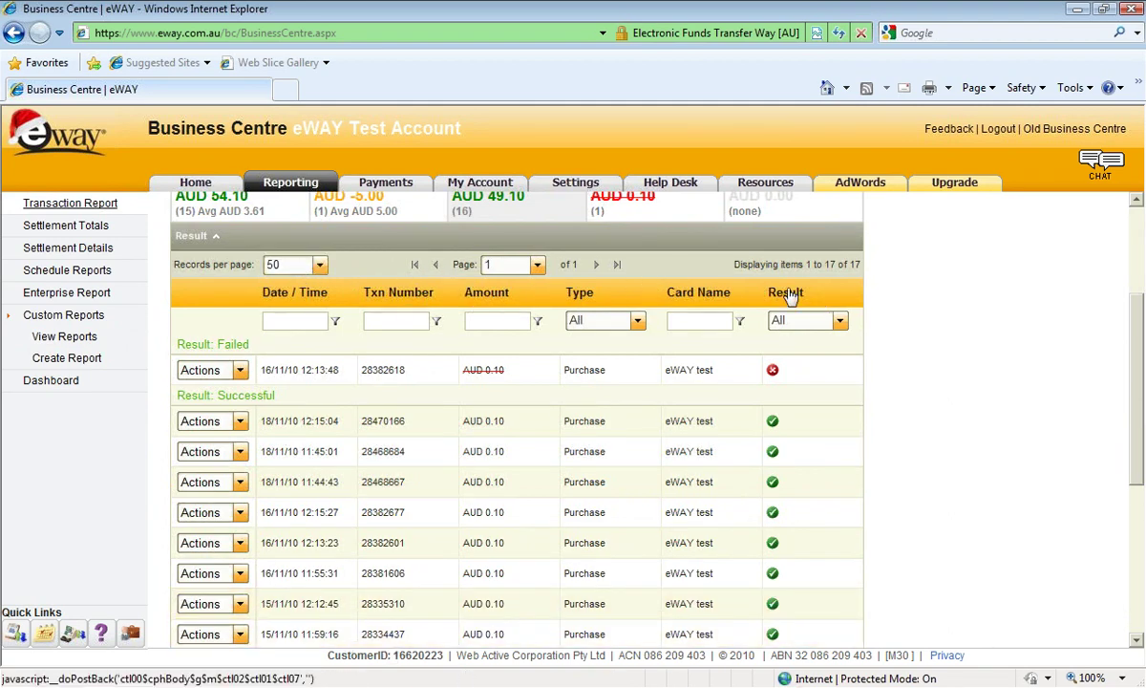
{"action": "left_click", "coordinate": [52, 335]}
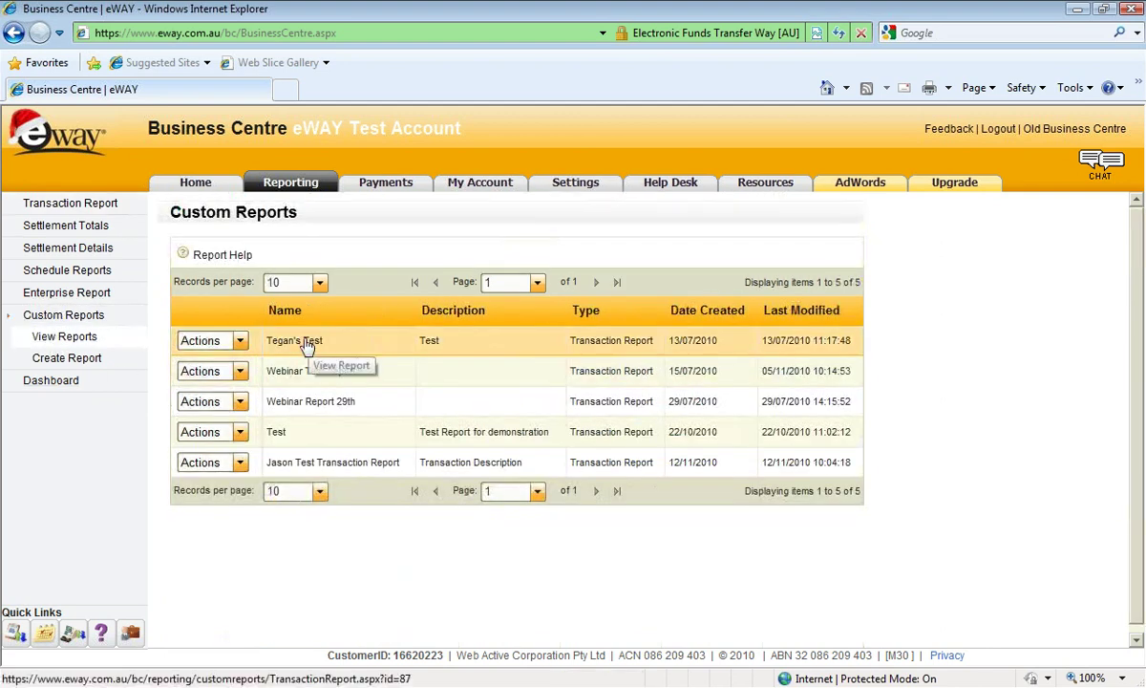
Open the Webinar Test Report and browse its 104 transactions with Email, Time and IP Address columns.
{"action": "left_click", "coordinate": [301, 372]}
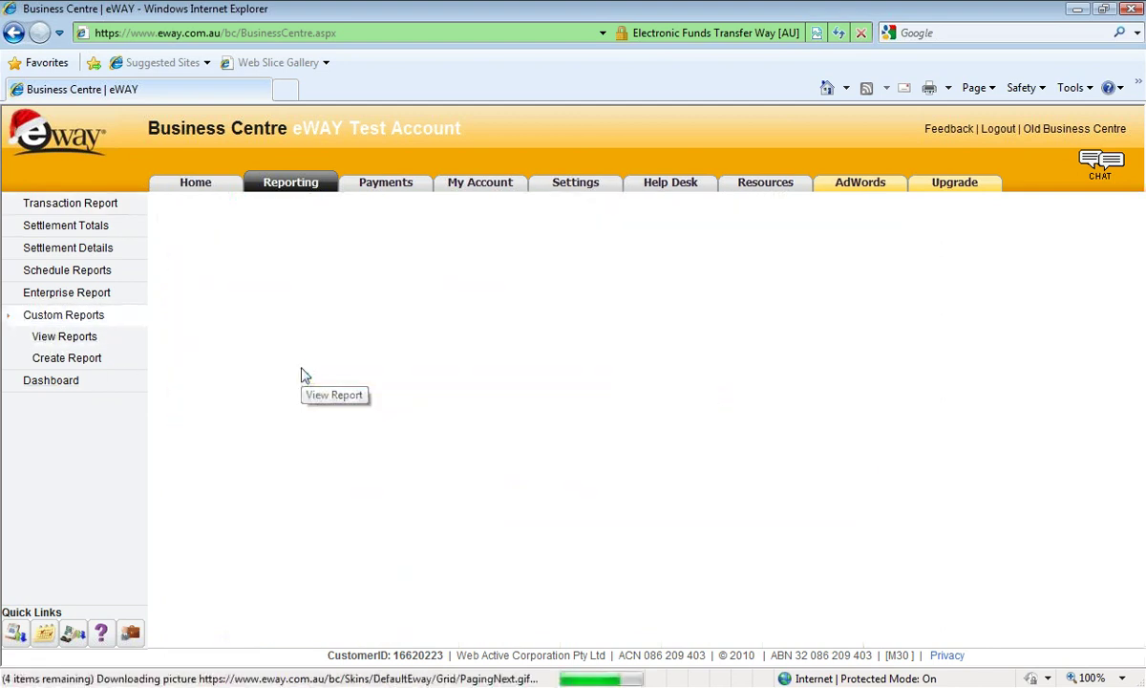
{"action": "scroll", "coordinate": [414, 391], "scroll_direction": "down", "scroll_amount": 1}
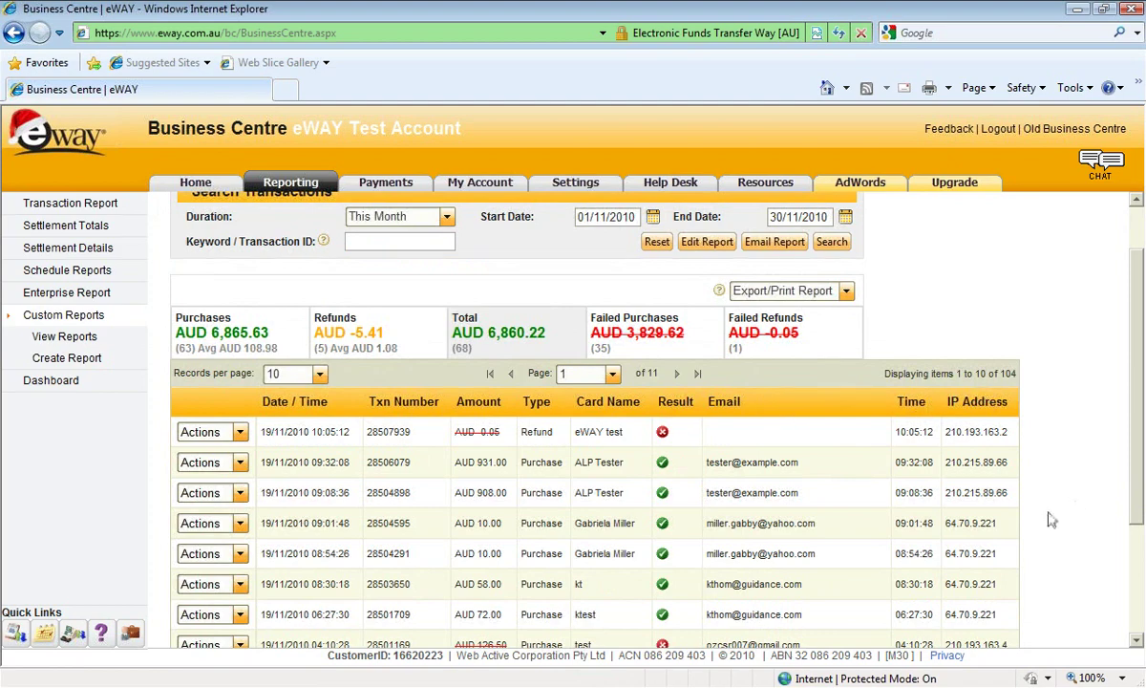
{"action": "scroll", "coordinate": [1047, 518], "scroll_direction": "down", "scroll_amount": 3}
{"action": "scroll", "coordinate": [1041, 528], "scroll_direction": "up", "scroll_amount": 3}
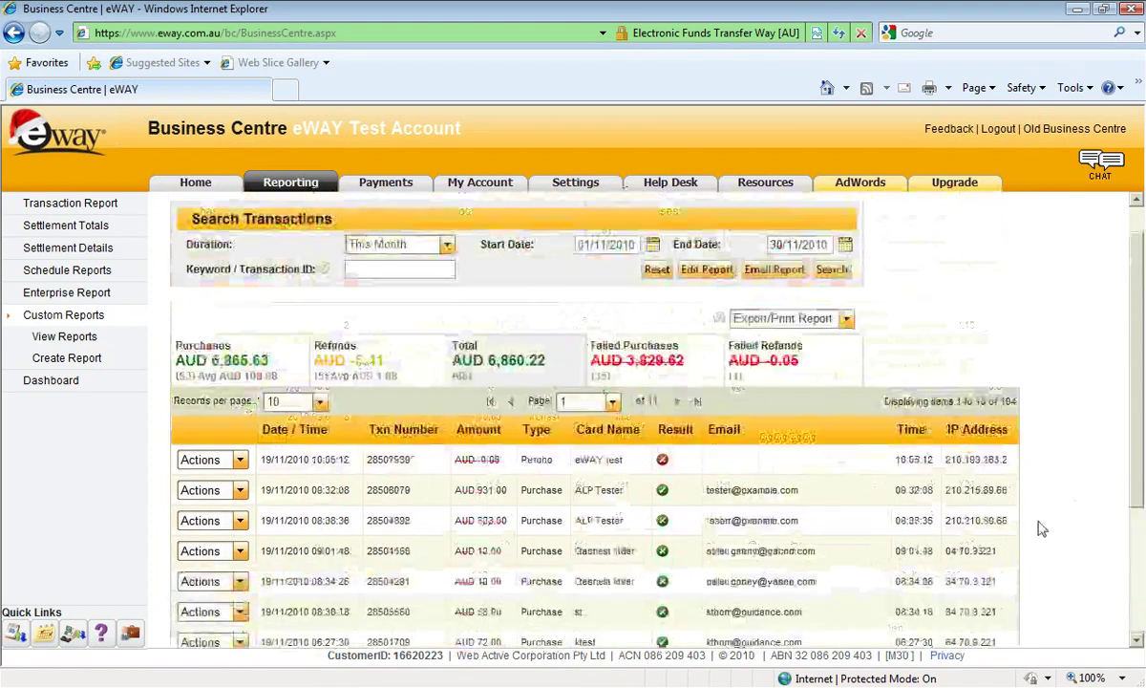
{"action": "scroll", "coordinate": [1041, 528], "scroll_direction": "down", "scroll_amount": 2}
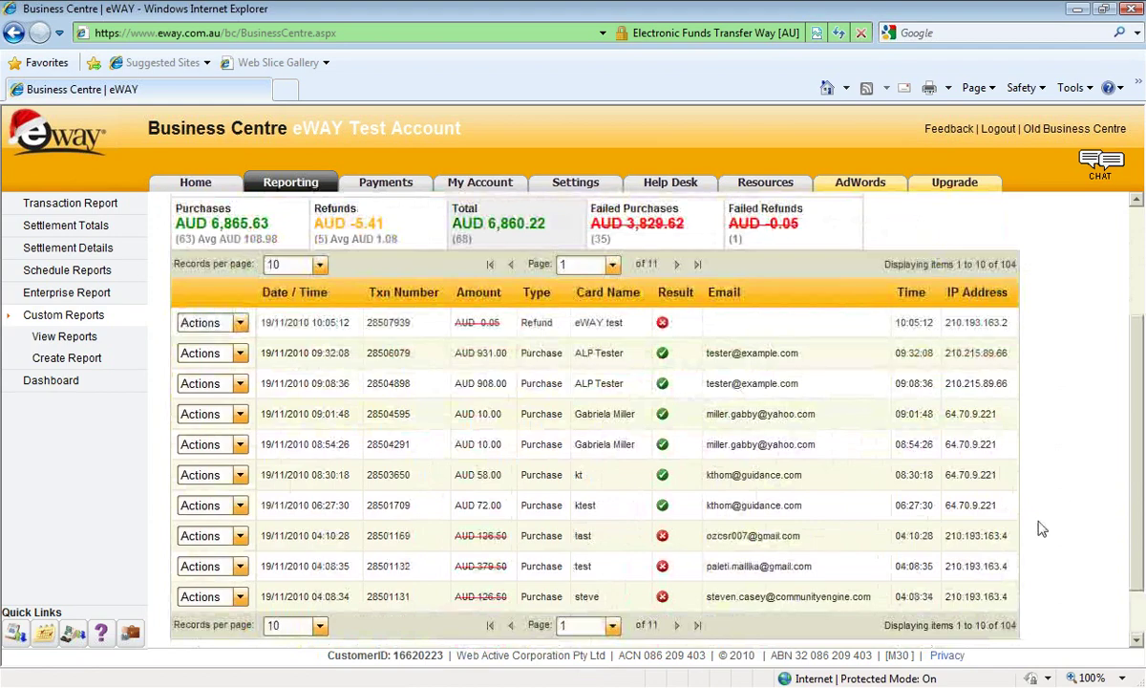
{"action": "scroll", "coordinate": [486, 376], "scroll_direction": "up", "scroll_amount": 2}
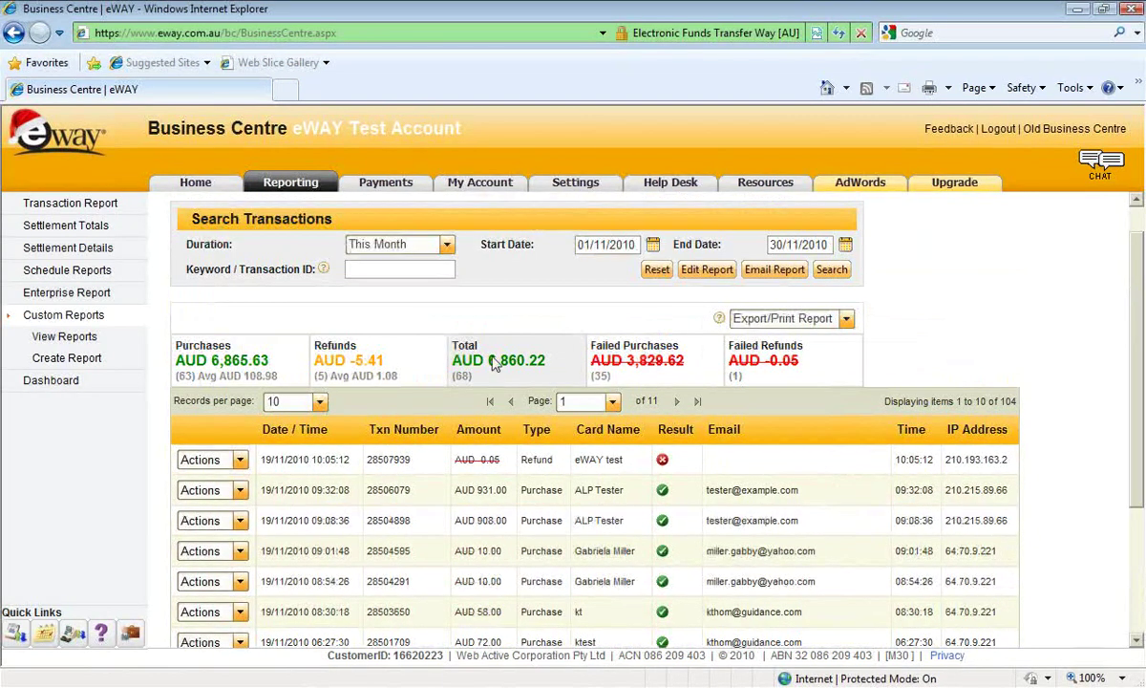
Edit the Webinar Test Report and remove its IP Address column.
{"action": "left_click", "coordinate": [724, 271]}
{"action": "scroll", "coordinate": [401, 448], "scroll_direction": "down", "scroll_amount": 2}
{"action": "scroll", "coordinate": [401, 449], "scroll_direction": "down", "scroll_amount": 4}
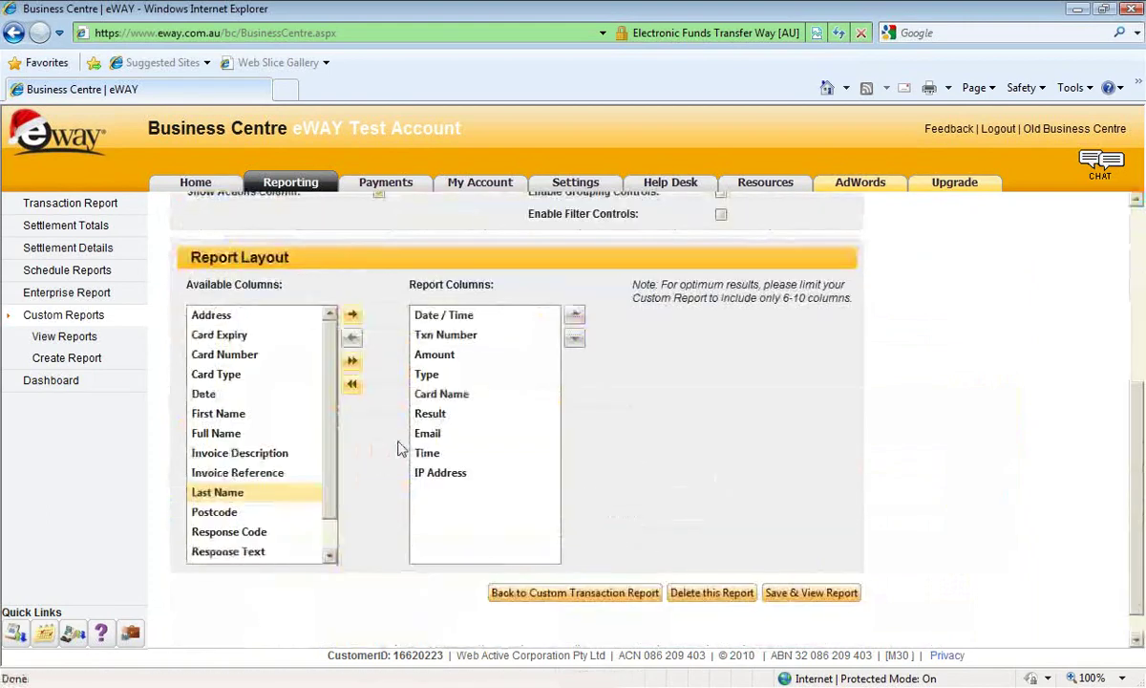
{"action": "left_click", "coordinate": [437, 471]}
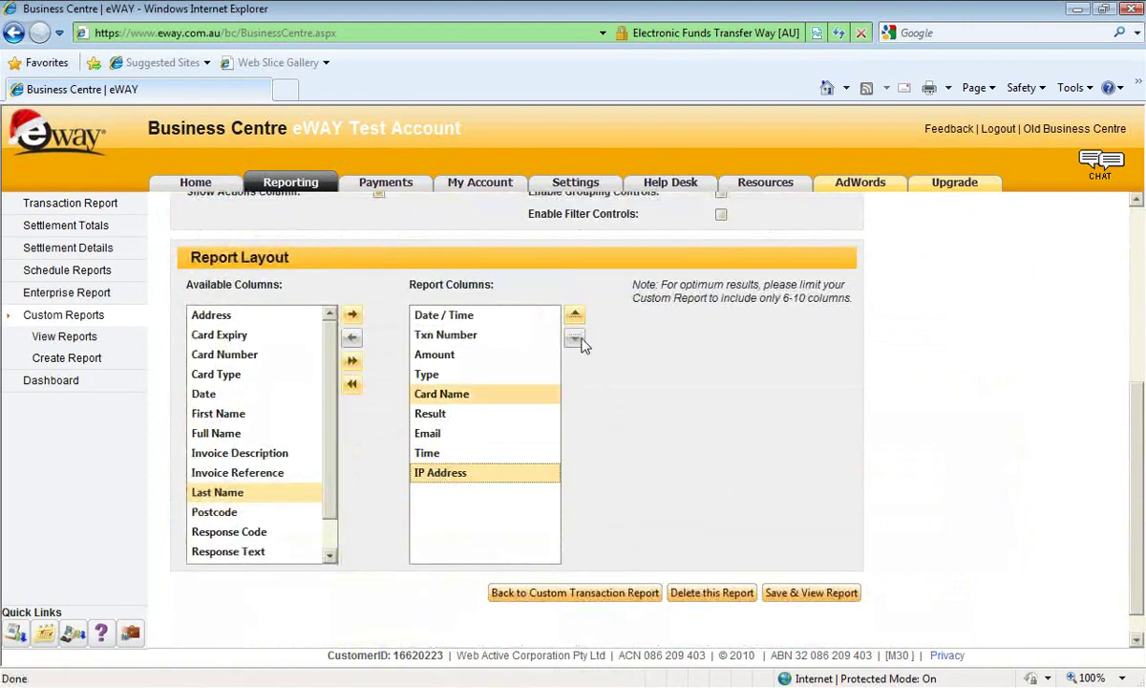
{"action": "left_click", "coordinate": [348, 337]}
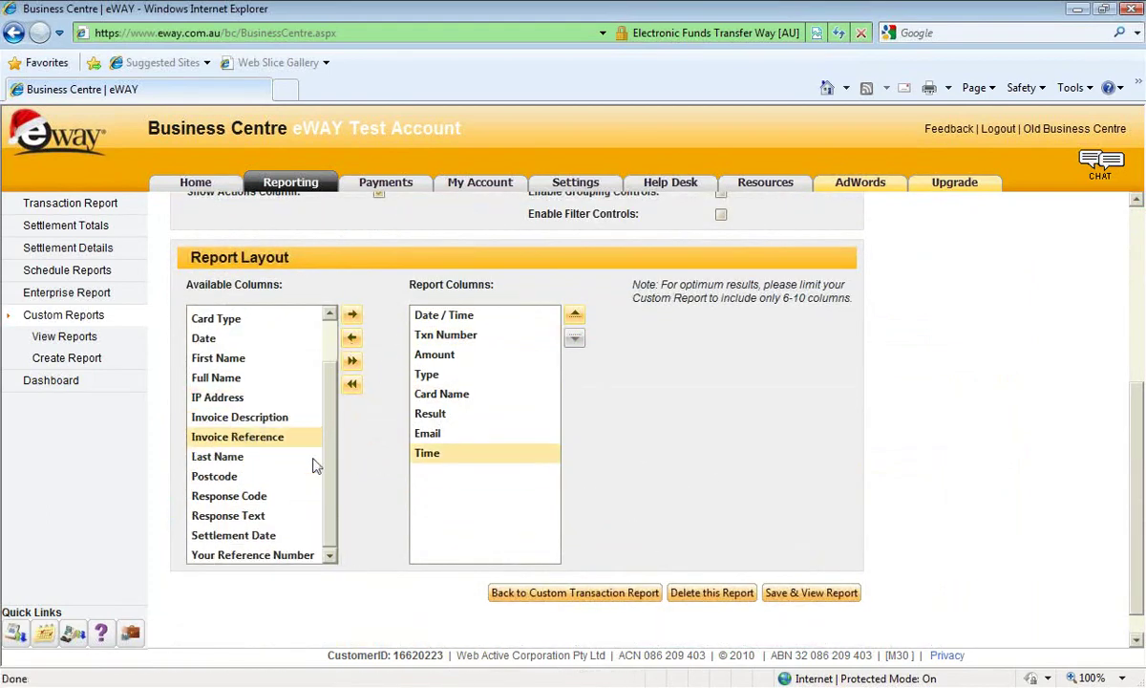
Add the First Name column, then save the report and view its results.
{"action": "left_click", "coordinate": [256, 538]}
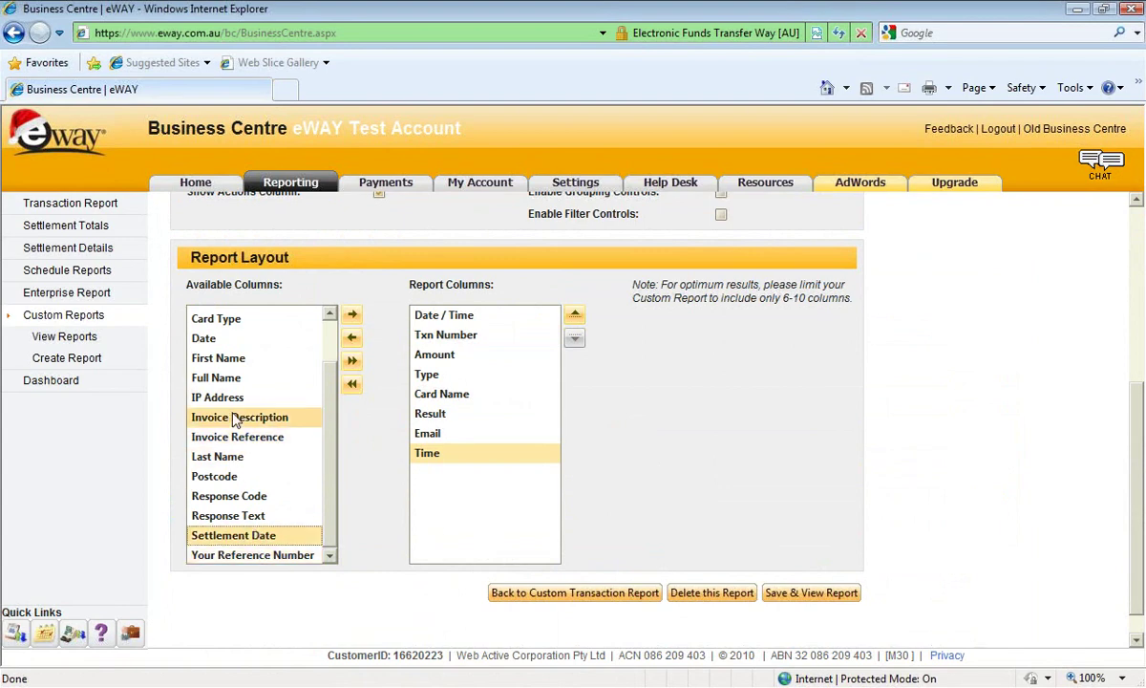
{"action": "left_click", "coordinate": [224, 359]}
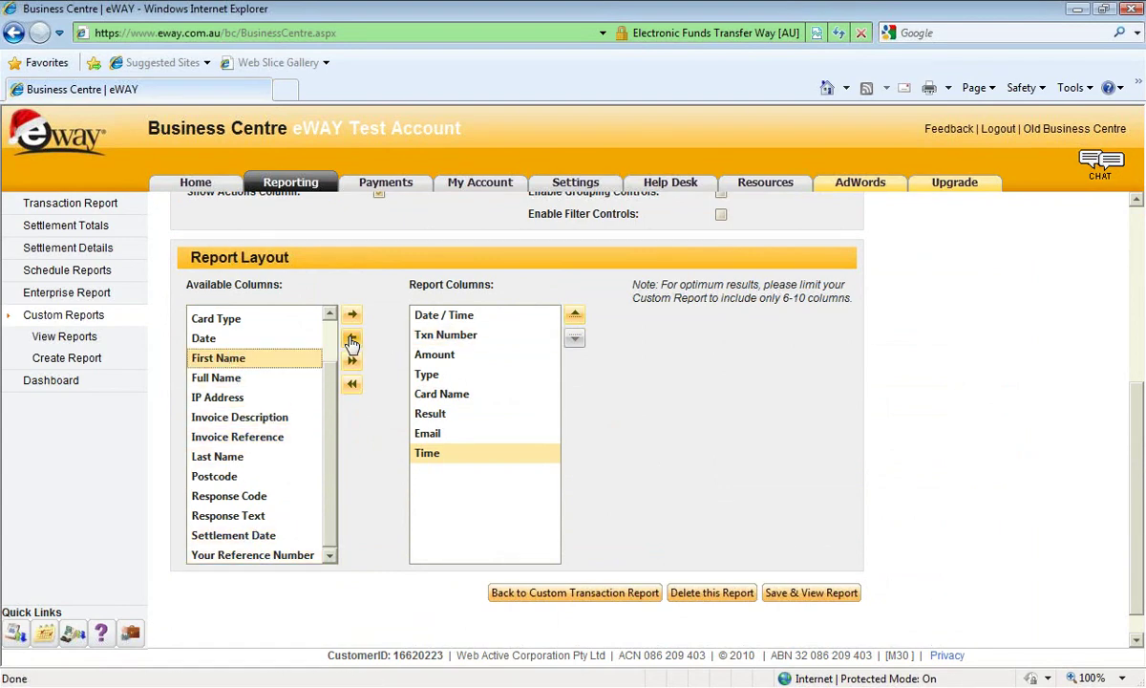
{"action": "left_click", "coordinate": [351, 315]}
{"action": "left_click", "coordinate": [800, 593]}
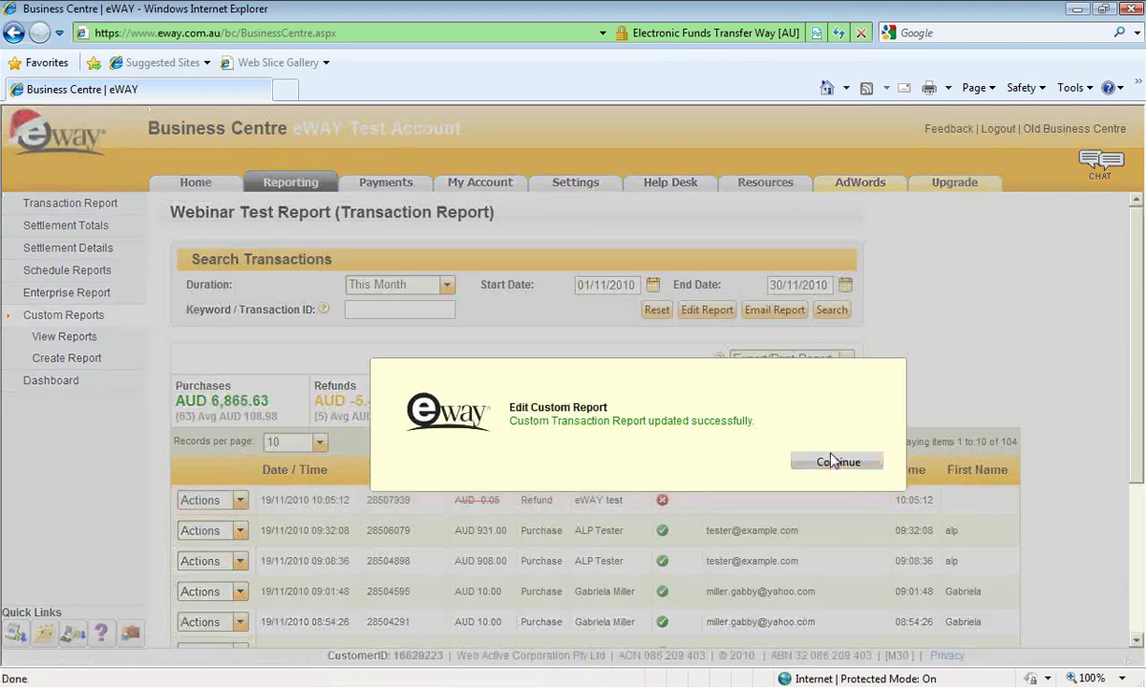
{"action": "left_click", "coordinate": [833, 461]}
{"action": "scroll", "coordinate": [826, 467], "scroll_direction": "down", "scroll_amount": 5}
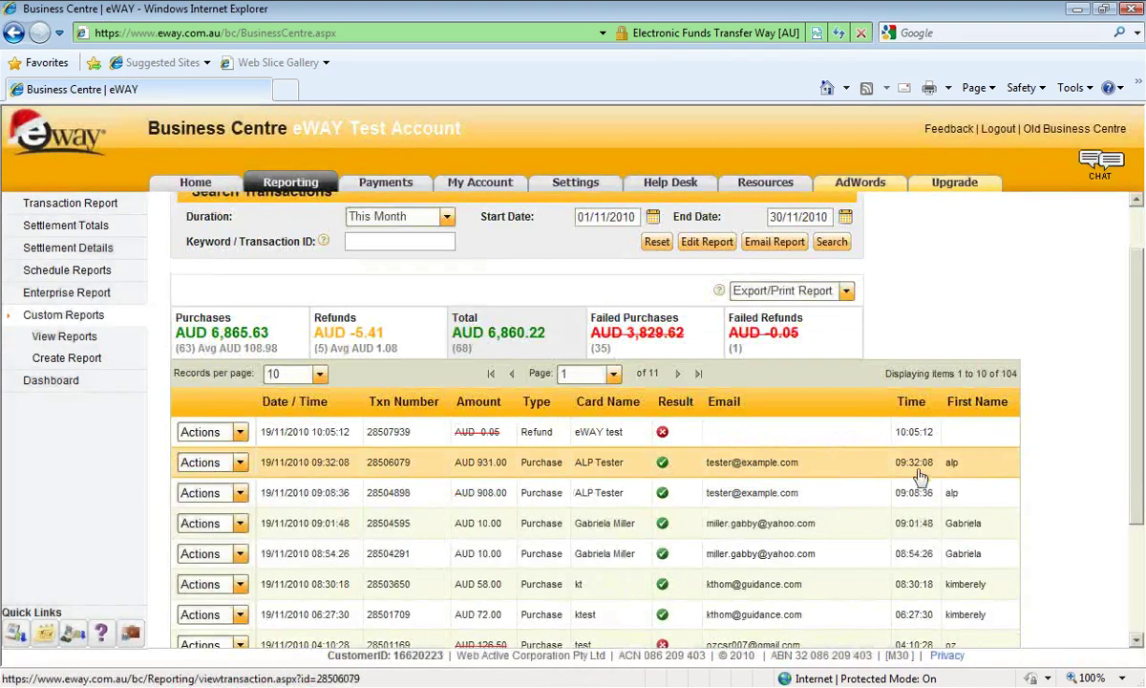
{"action": "scroll", "coordinate": [929, 389], "scroll_direction": "up", "scroll_amount": 5}
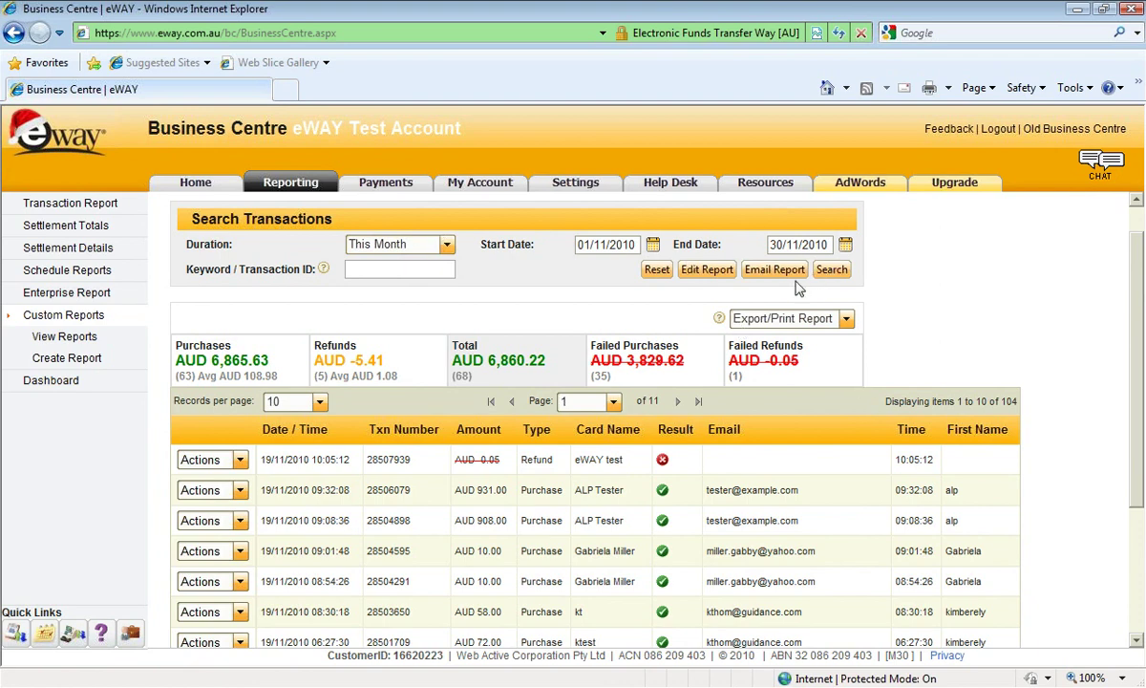
{"action": "left_click", "coordinate": [846, 321]}
Open the Dashboard and view the Transaction Comparison and Monthly Total Sales By Card Type charts.
{"action": "left_click", "coordinate": [55, 382]}
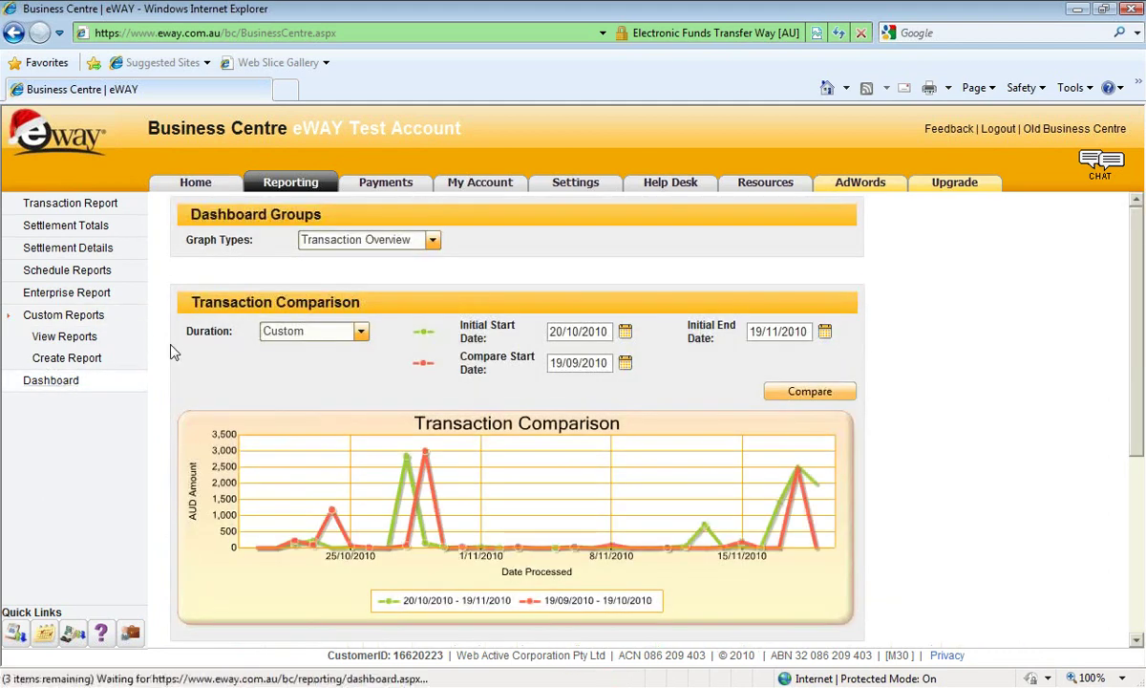
{"action": "scroll", "coordinate": [1107, 465], "scroll_direction": "down", "scroll_amount": 3}
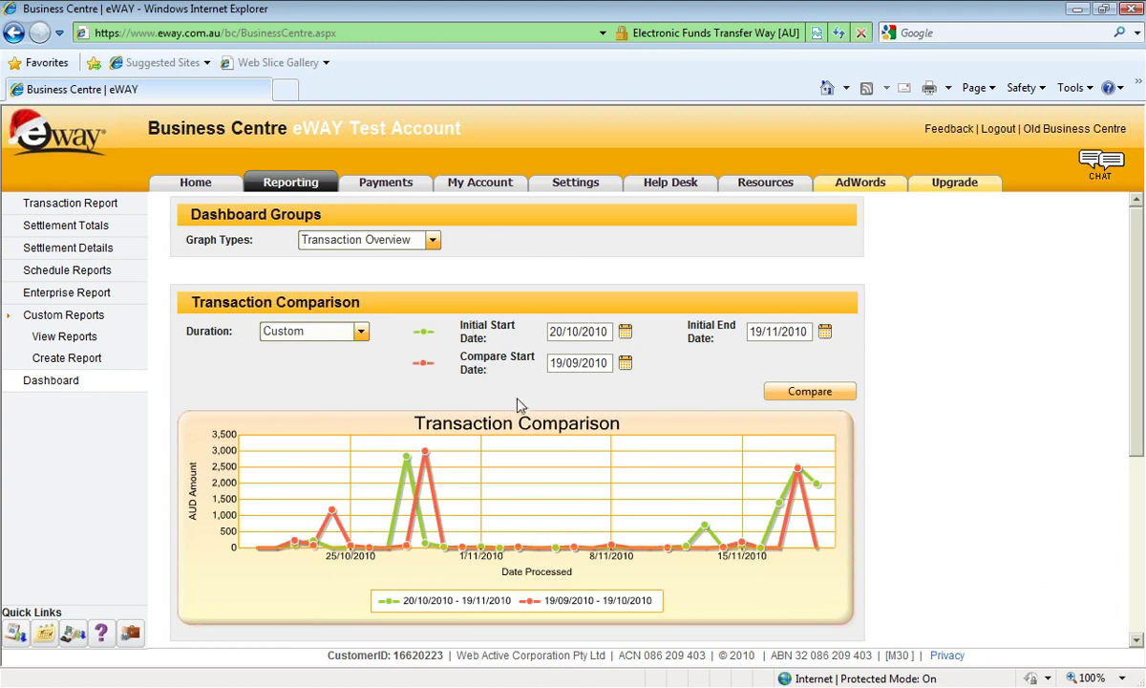
{"action": "scroll", "coordinate": [487, 392], "scroll_direction": "down", "scroll_amount": 1}
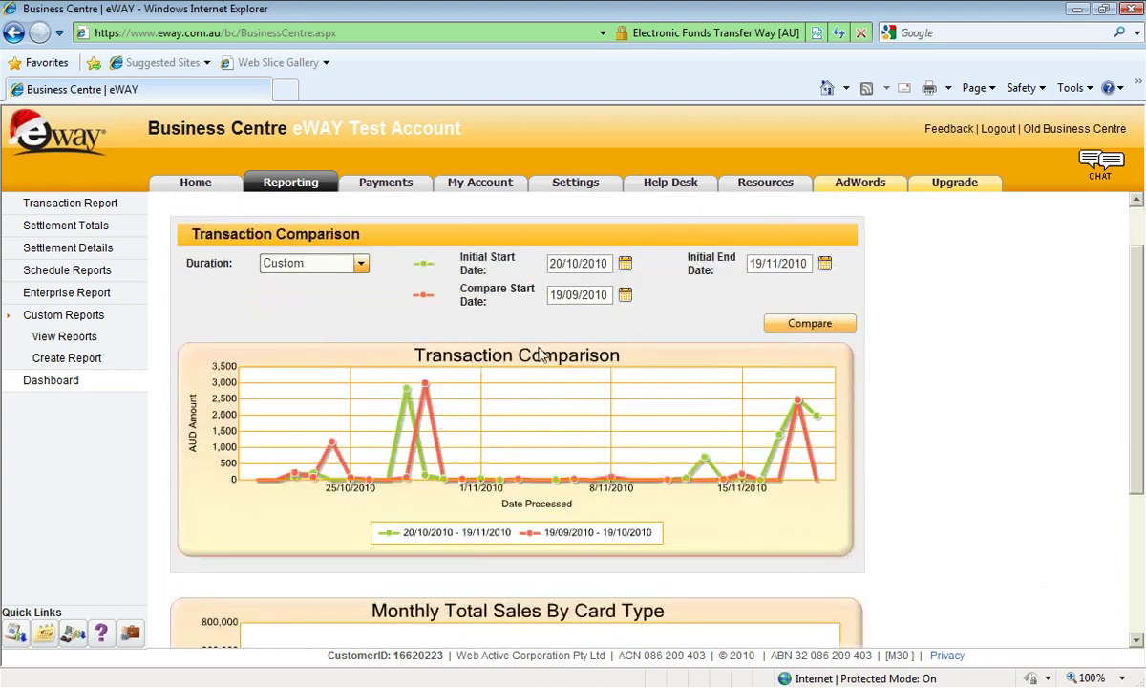
{"action": "scroll", "coordinate": [515, 342], "scroll_direction": "up", "scroll_amount": 1}
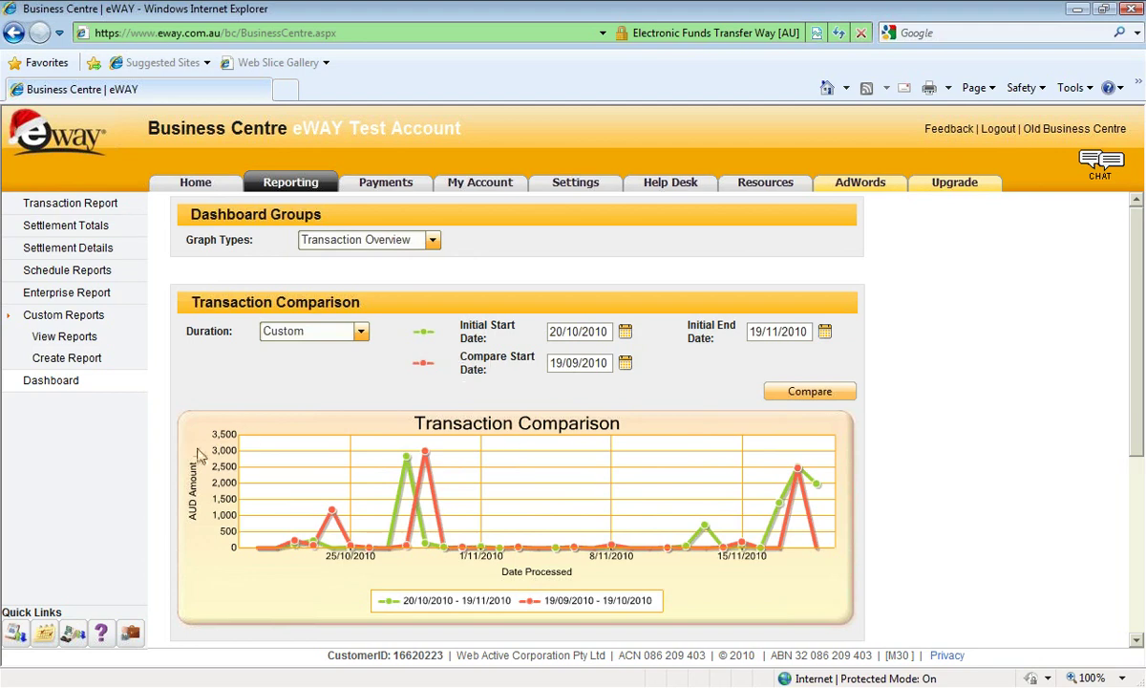
{"action": "scroll", "coordinate": [191, 458], "scroll_direction": "down", "scroll_amount": 3}
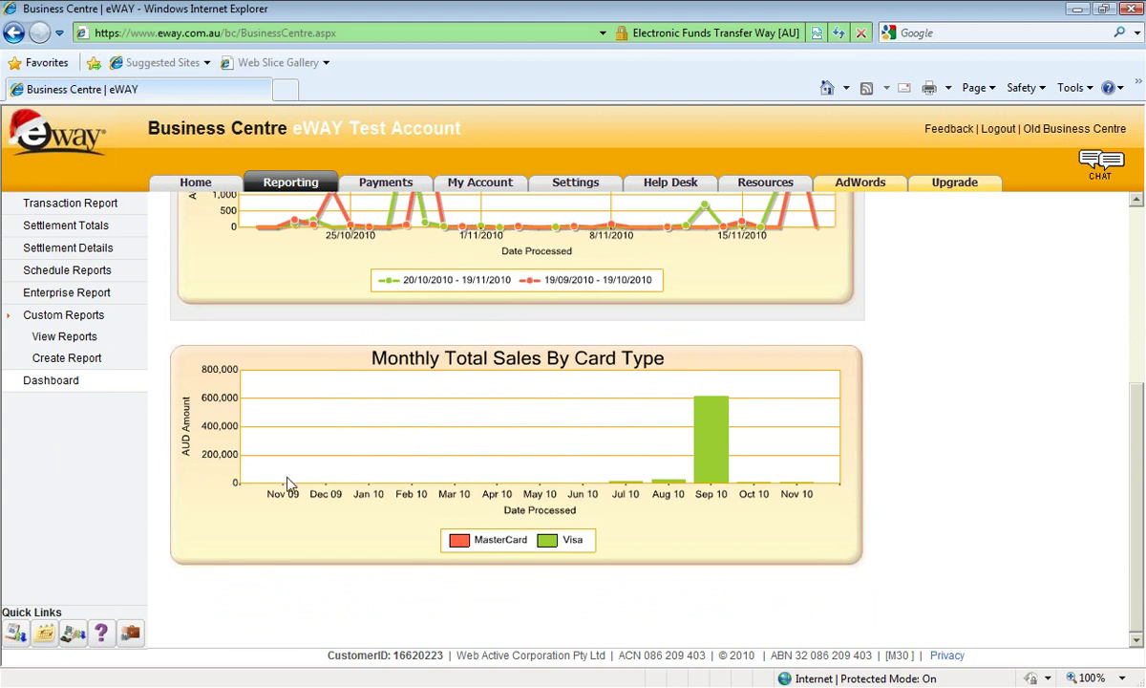
{"action": "scroll", "coordinate": [661, 527], "scroll_direction": "up", "scroll_amount": 3}
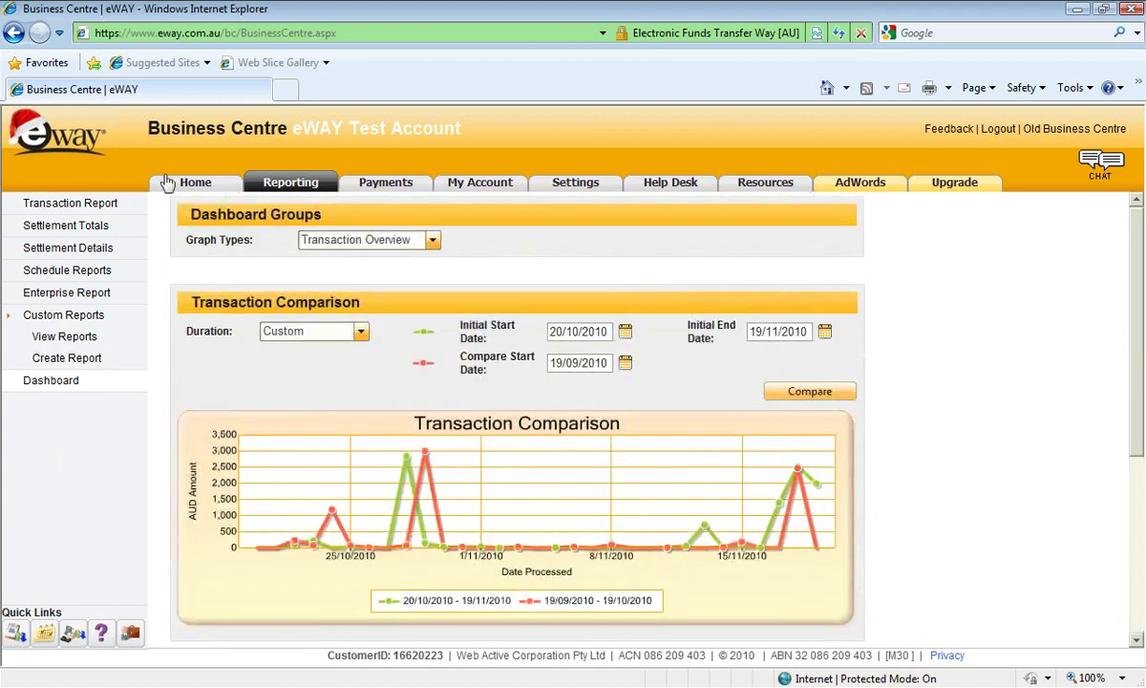
Switch the graph type to Settlement Overview, review its charts, then choose Geographic Overview.
{"action": "left_click", "coordinate": [431, 239]}
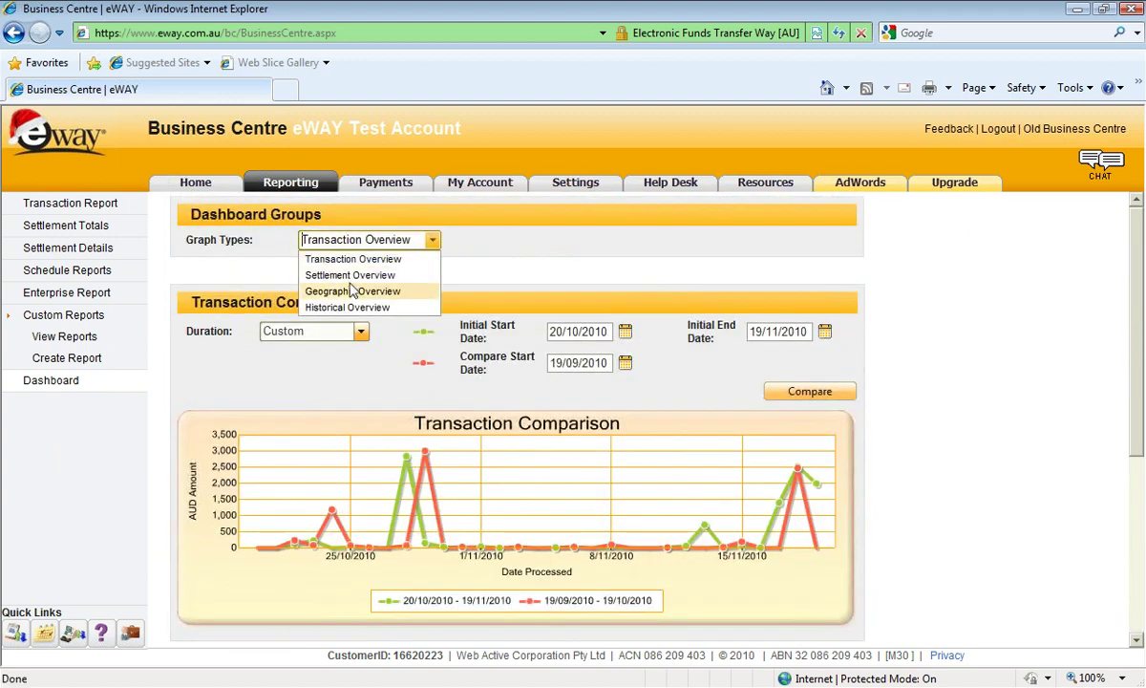
{"action": "key", "text": "Down"}
{"action": "key", "text": "Return"}
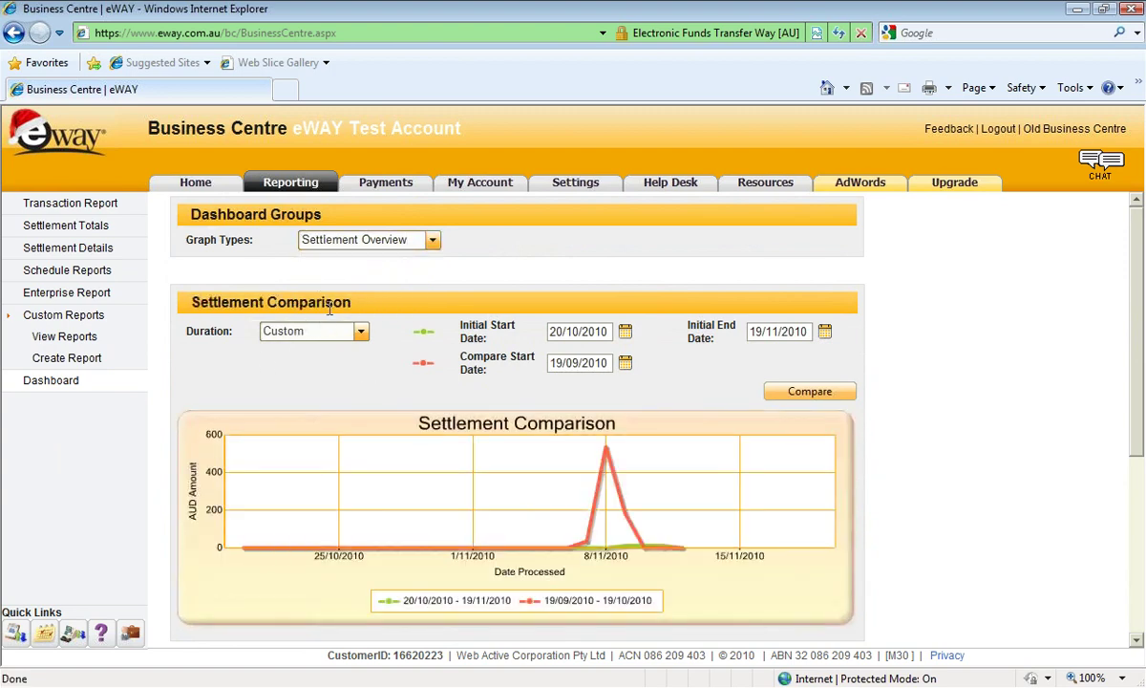
{"action": "scroll", "coordinate": [215, 307], "scroll_direction": "down", "scroll_amount": 5}
{"action": "scroll", "coordinate": [216, 308], "scroll_direction": "up", "scroll_amount": 3}
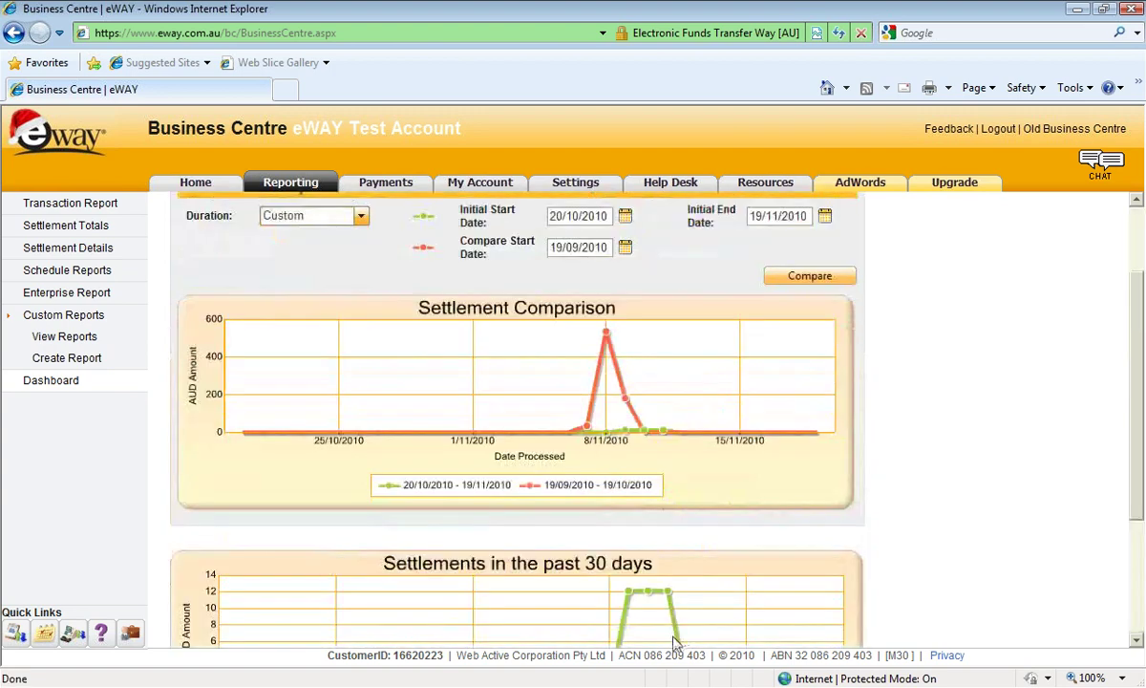
{"action": "scroll", "coordinate": [589, 608], "scroll_direction": "down", "scroll_amount": 3}
{"action": "scroll", "coordinate": [589, 607], "scroll_direction": "up", "scroll_amount": 5}
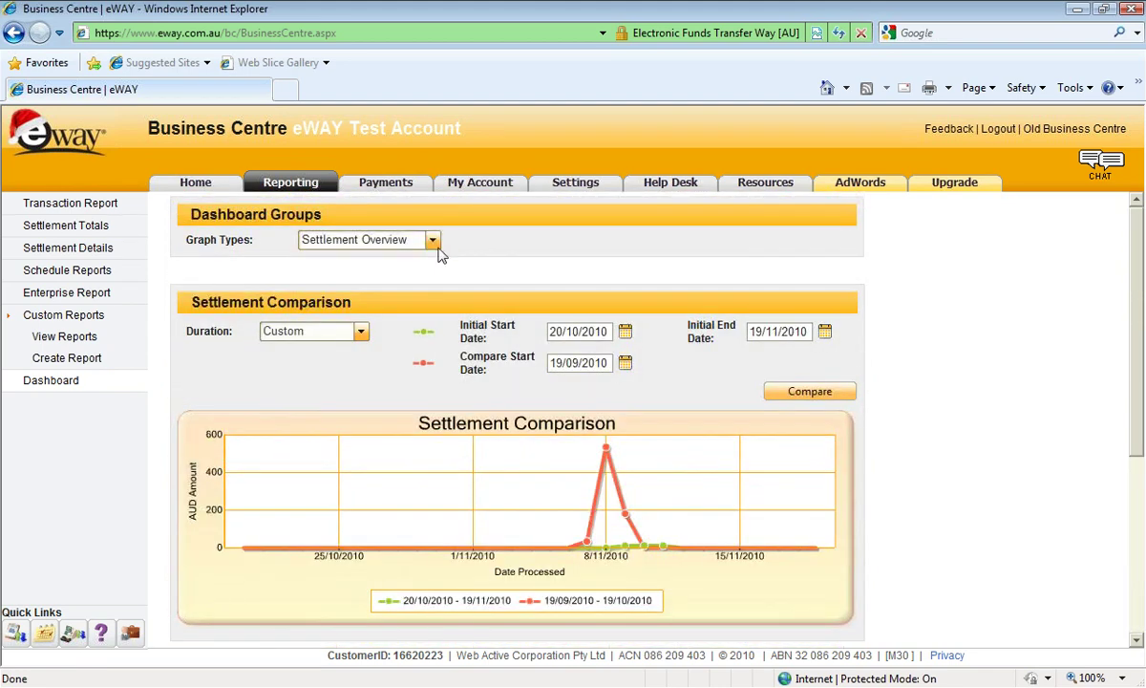
{"action": "left_click", "coordinate": [431, 240]}
{"action": "left_click", "coordinate": [348, 286]}
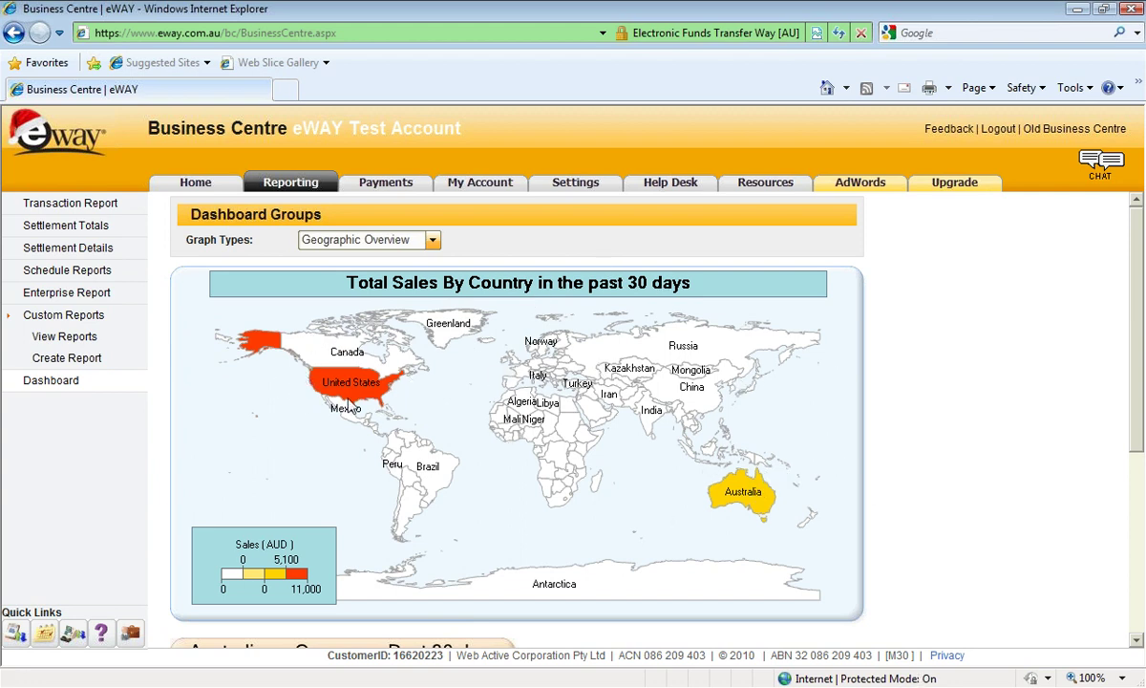
Scroll from the sales-by-country map down to the Australia vs Overseas pie chart and back.
{"action": "scroll", "coordinate": [479, 401], "scroll_direction": "down", "scroll_amount": 3}
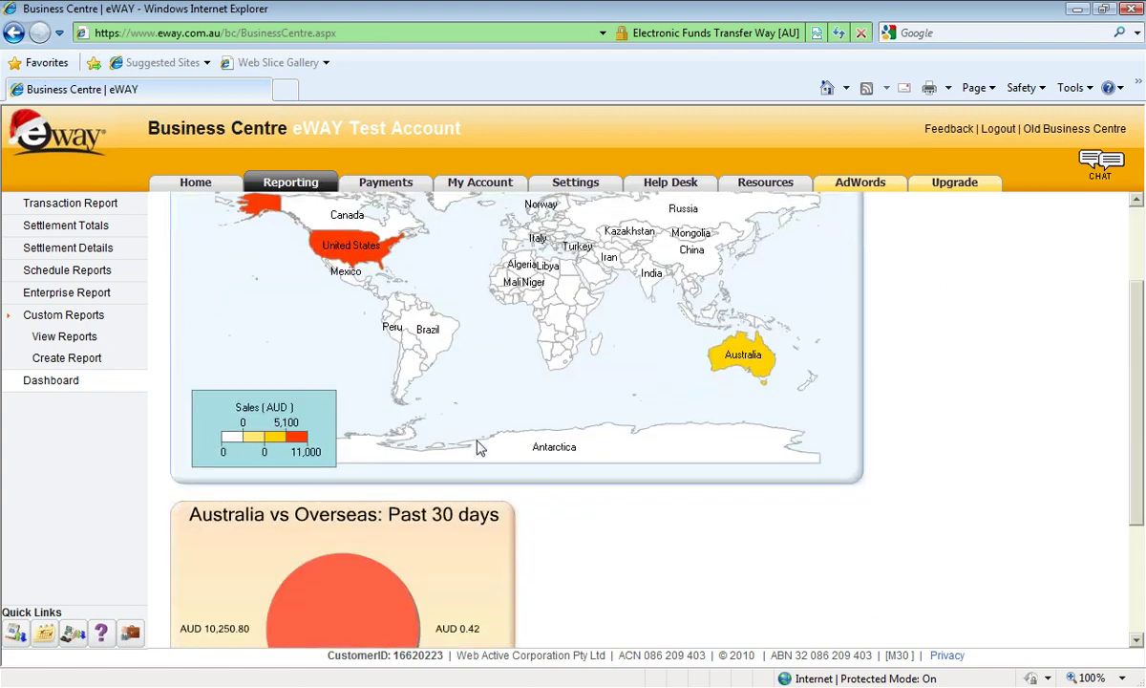
{"action": "scroll", "coordinate": [480, 447], "scroll_direction": "down", "scroll_amount": 4}
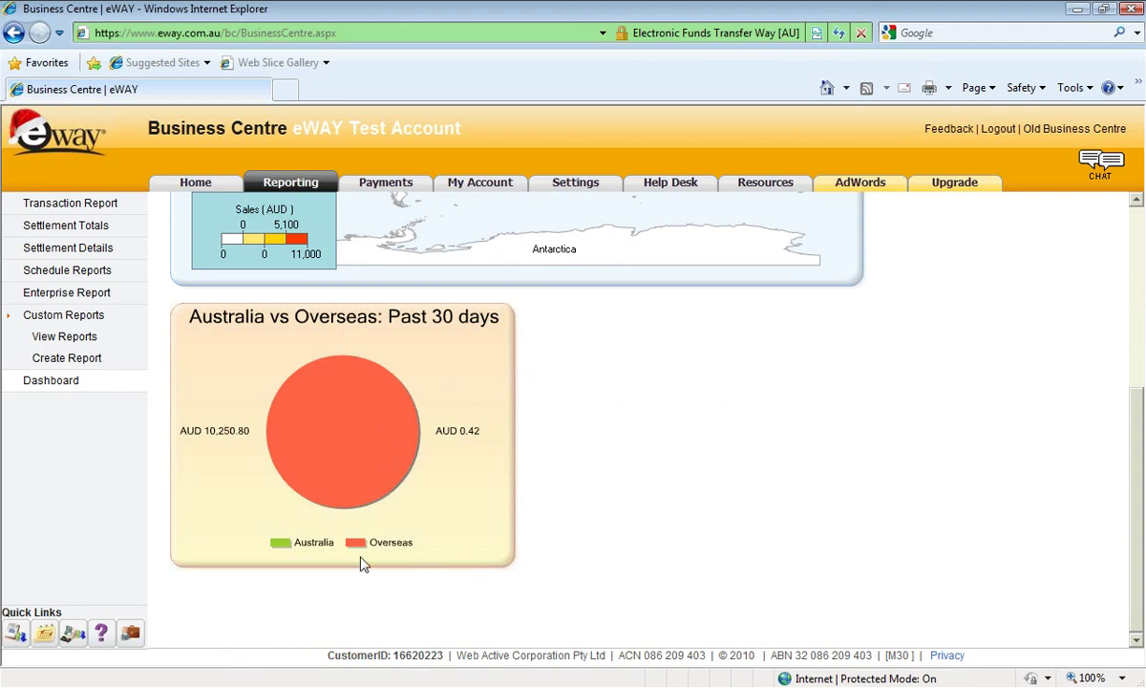
{"action": "scroll", "coordinate": [277, 434], "scroll_direction": "up", "scroll_amount": 6}
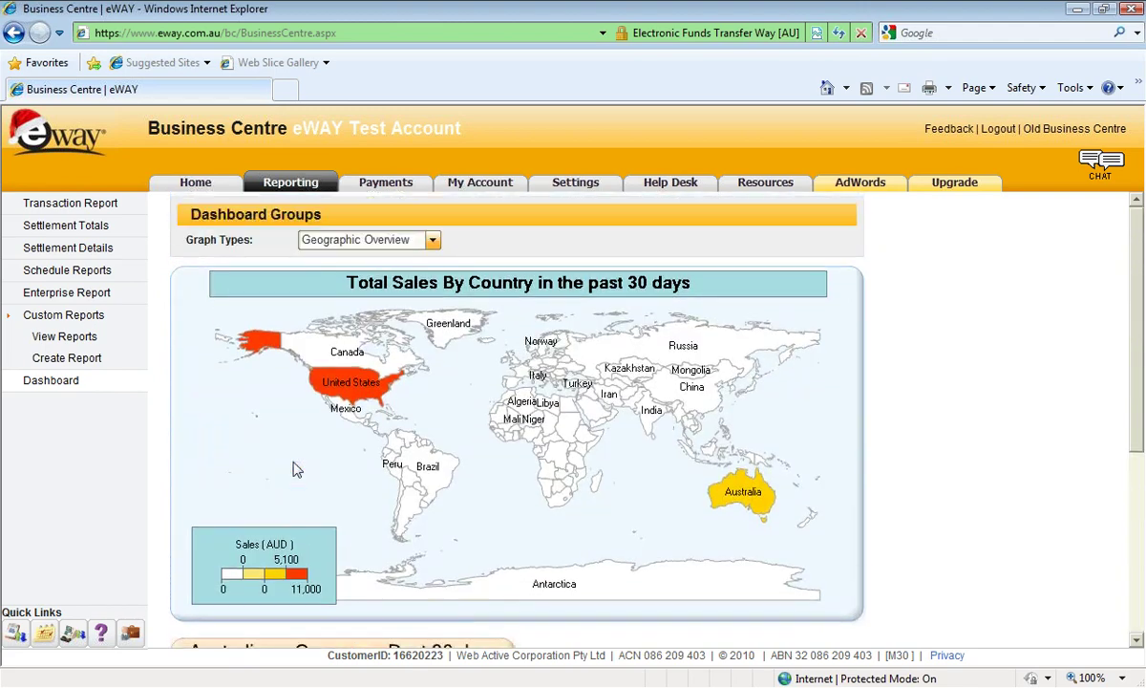
Switch the dashboard to Historical Overview, comparing Oct 2010 and Nov 2010 sales with Monthly Total Sales.
{"action": "left_click", "coordinate": [382, 238]}
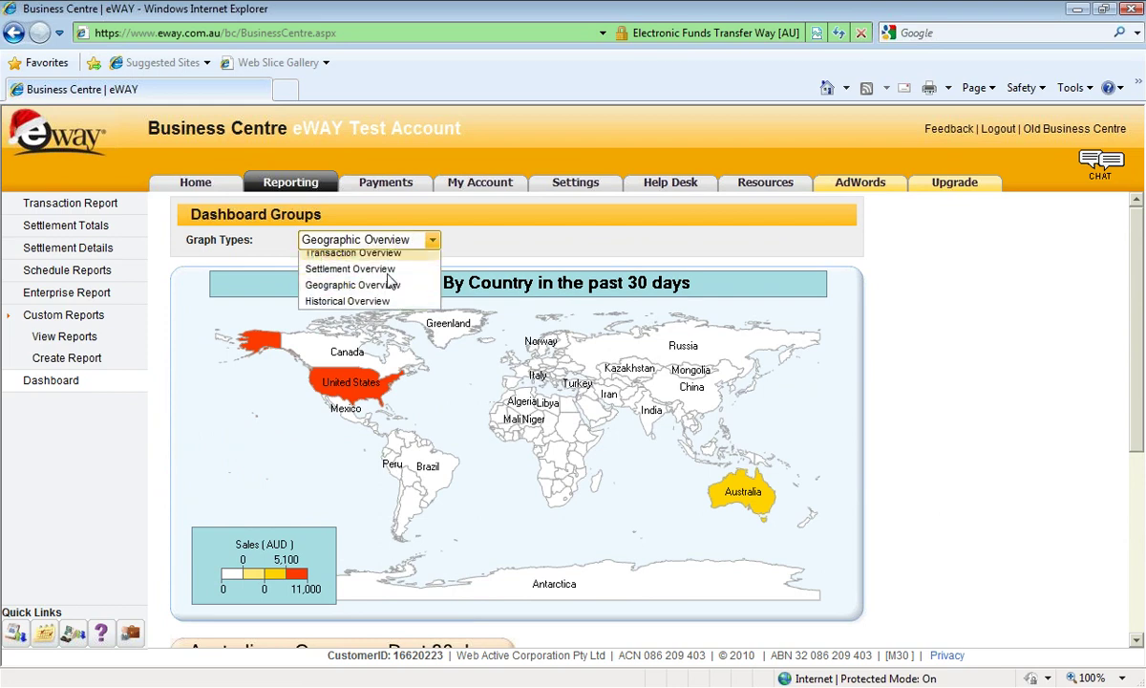
{"action": "left_click", "coordinate": [346, 301]}
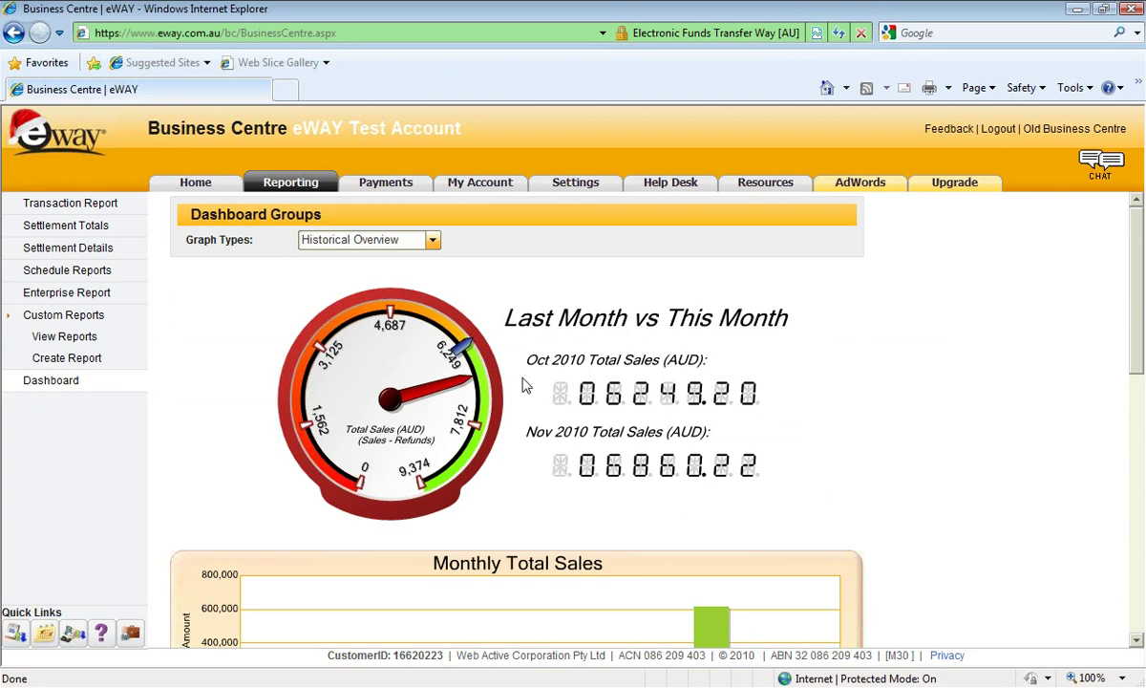
{"action": "scroll", "coordinate": [431, 490], "scroll_direction": "down", "scroll_amount": 3}
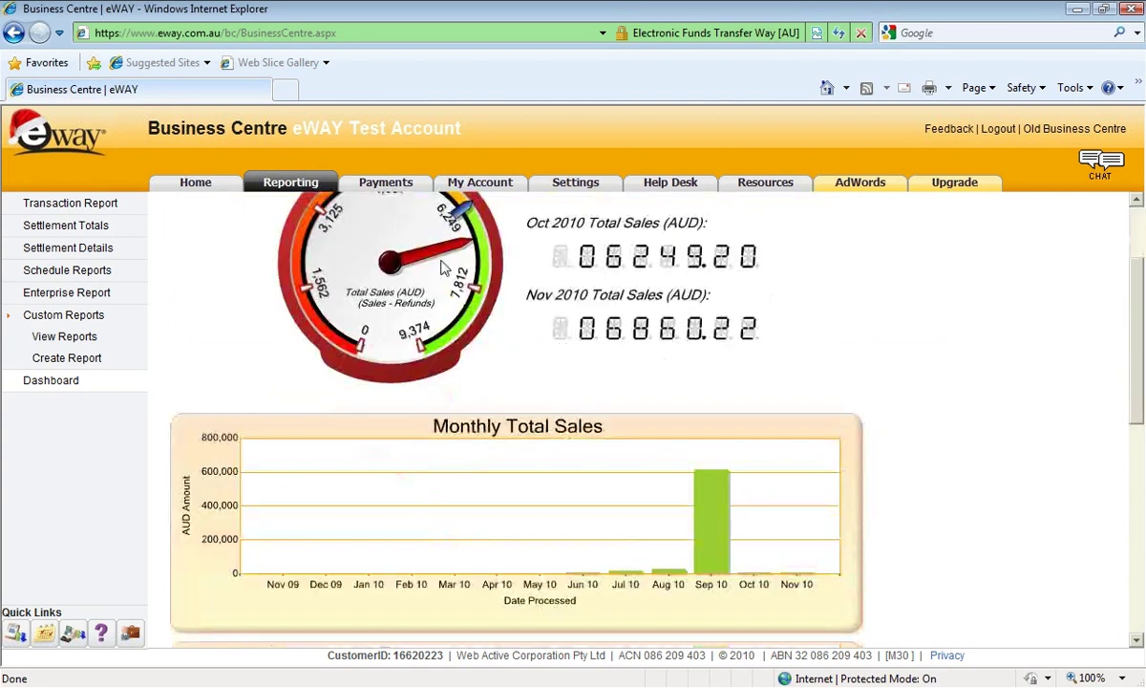
{"action": "scroll", "coordinate": [434, 489], "scroll_direction": "up", "scroll_amount": 2}
{"action": "scroll", "coordinate": [464, 294], "scroll_direction": "down", "scroll_amount": 2}
{"action": "scroll", "coordinate": [645, 538], "scroll_direction": "up", "scroll_amount": 3}
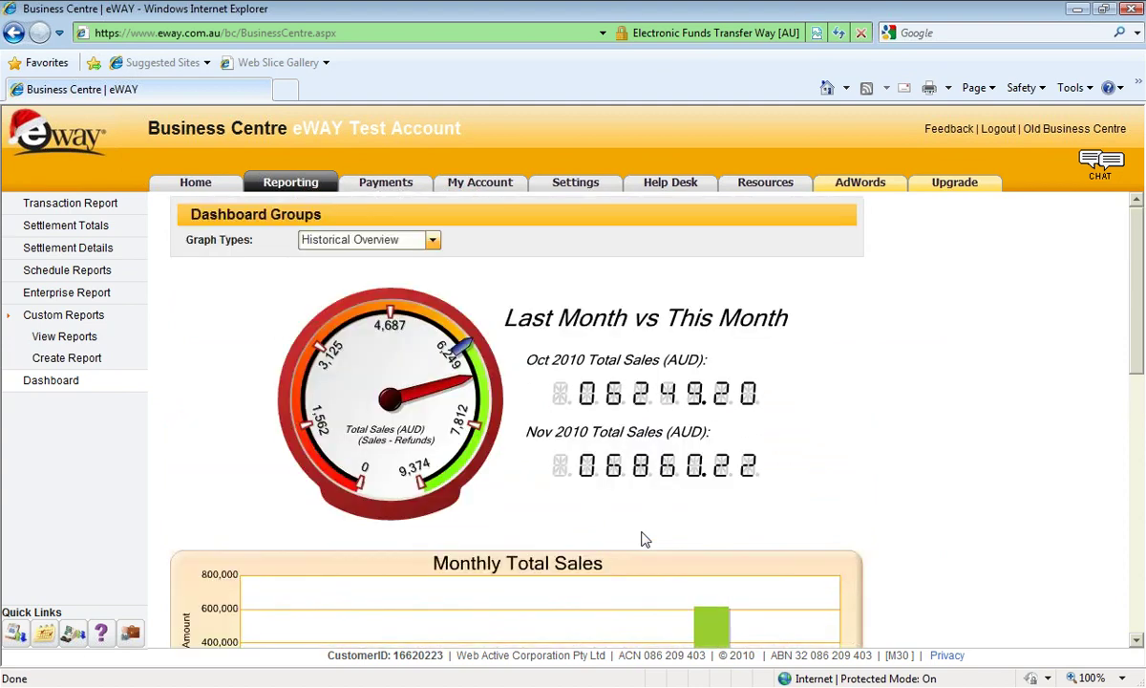